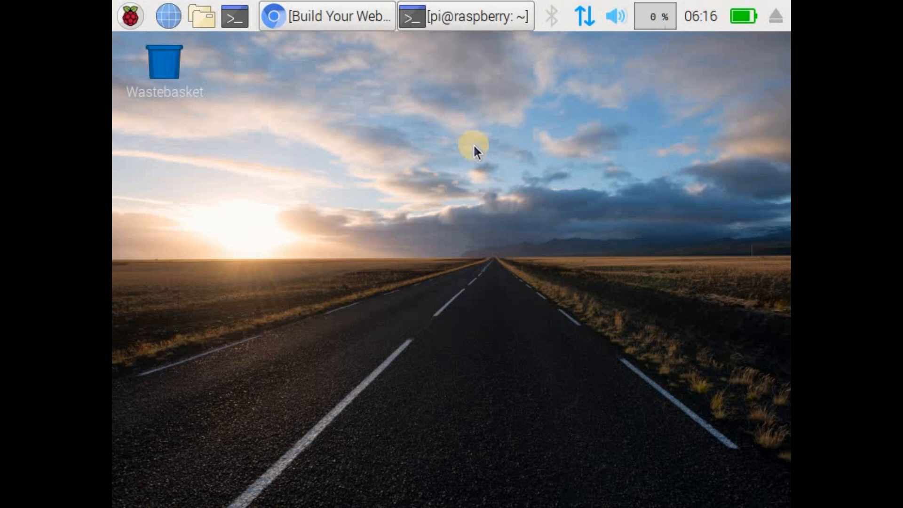
Step: Switch to Chromium and read the WordPress tutorial's setup steps, required components and Apache installation section
click(335, 15)
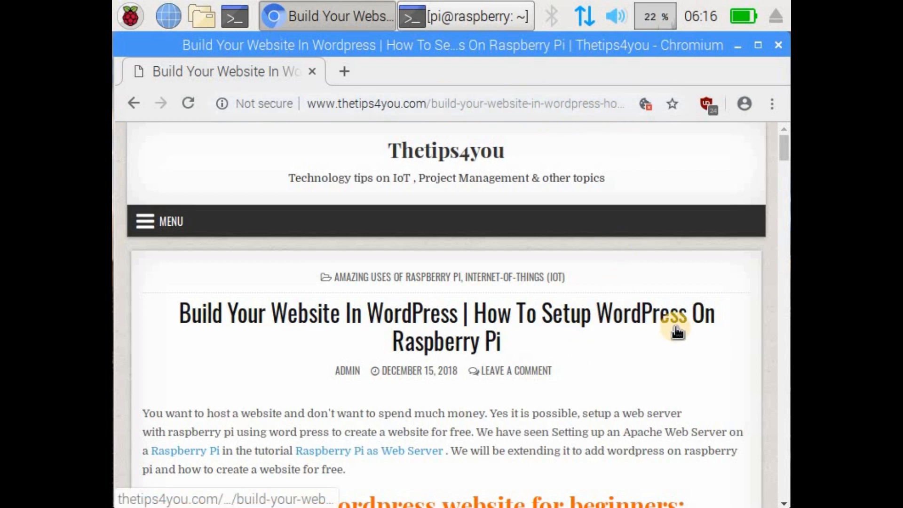
scroll(599, 335, down, 4)
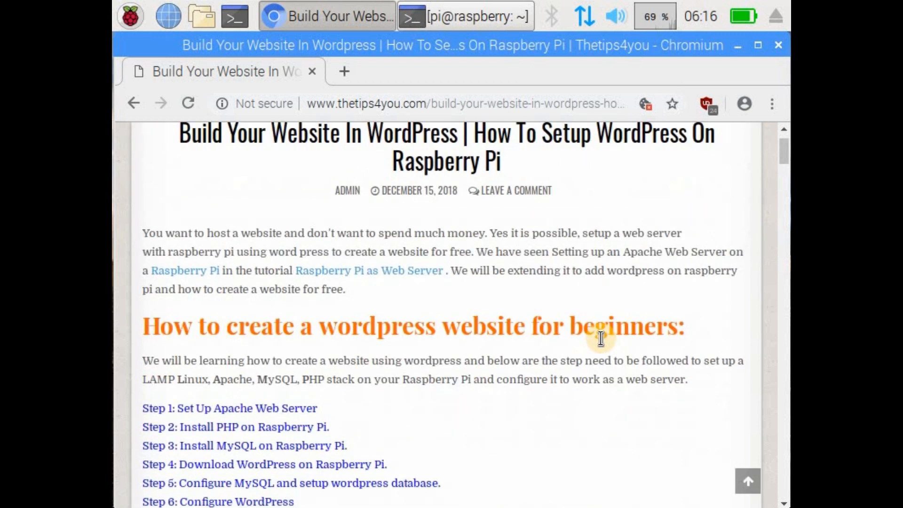
scroll(601, 338, down, 2)
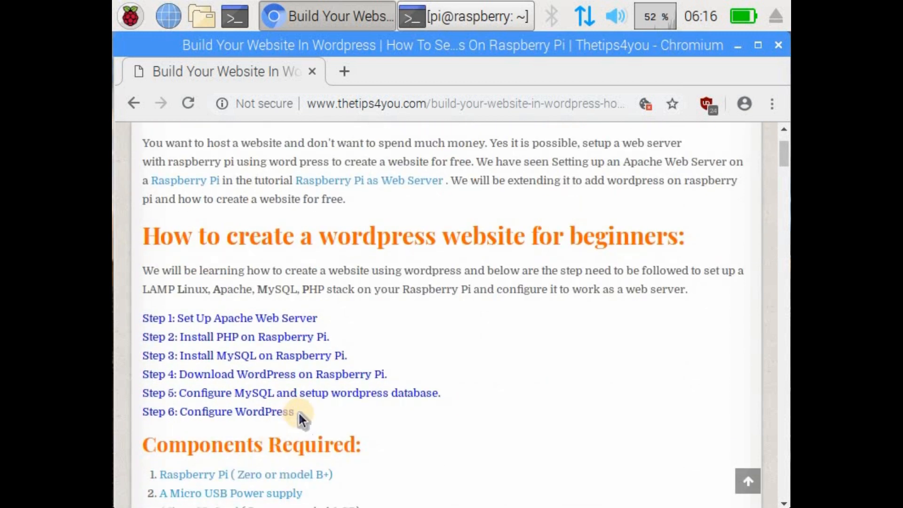
drag(142, 317, 310, 409)
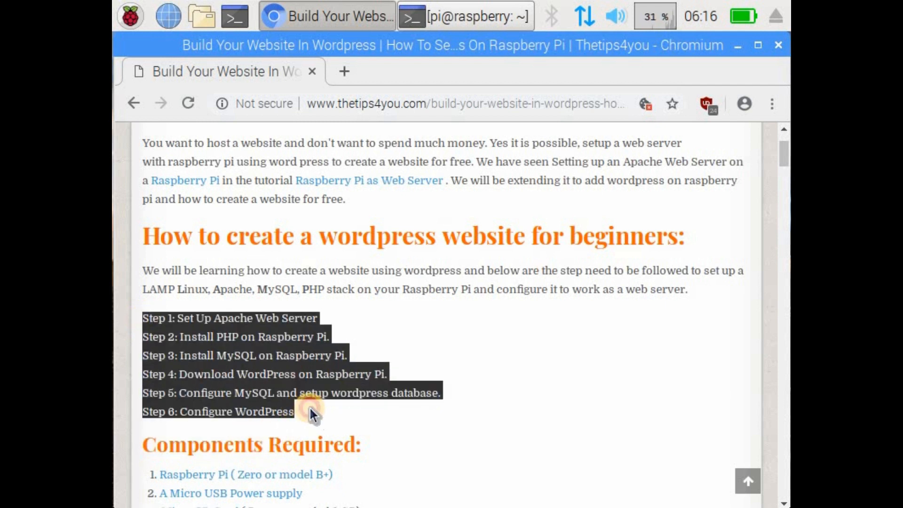
click(324, 407)
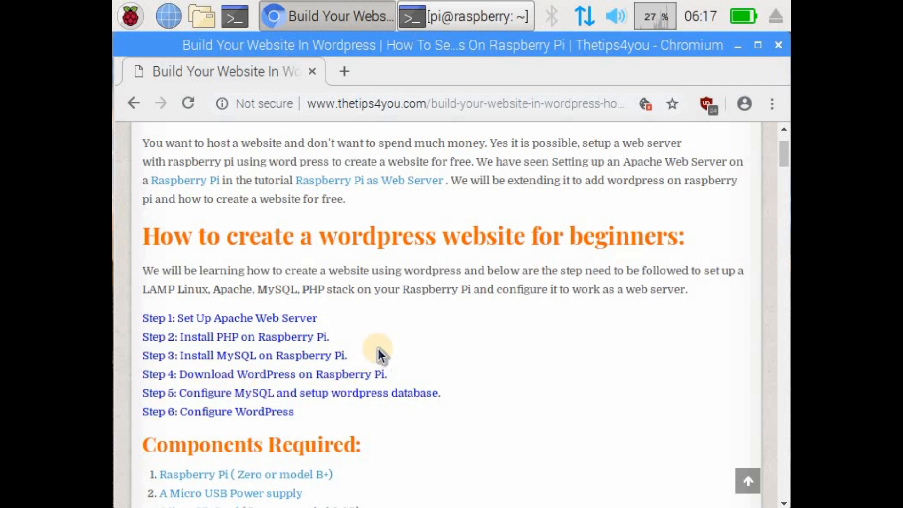
scroll(377, 349, down, 5)
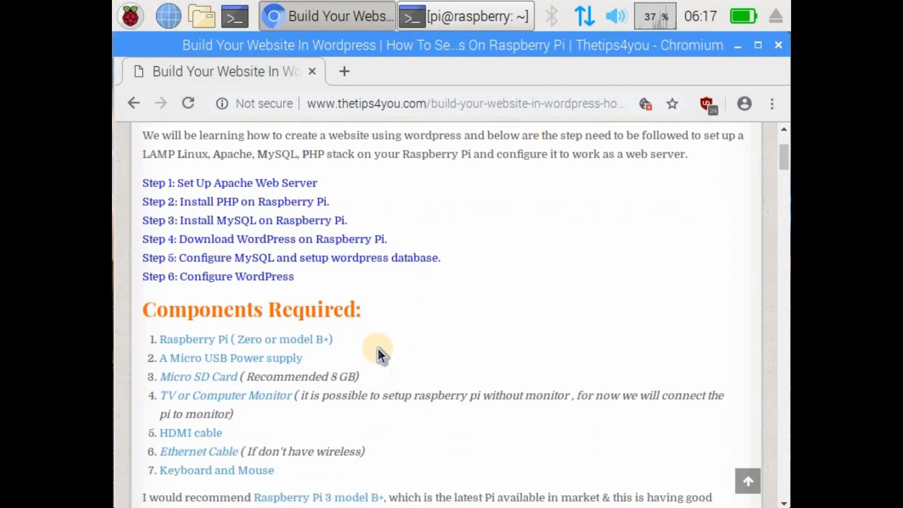
scroll(378, 348, down, 2)
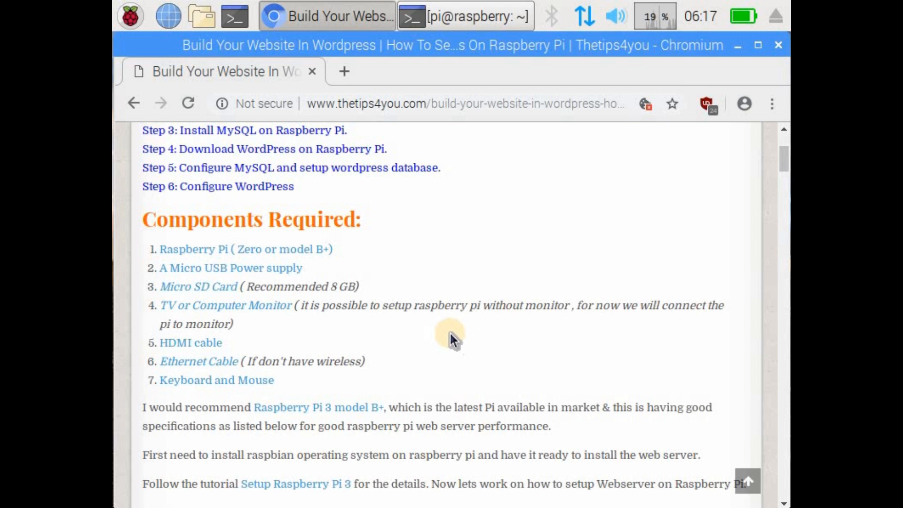
scroll(451, 332, down, 2)
scroll(470, 298, down, 3)
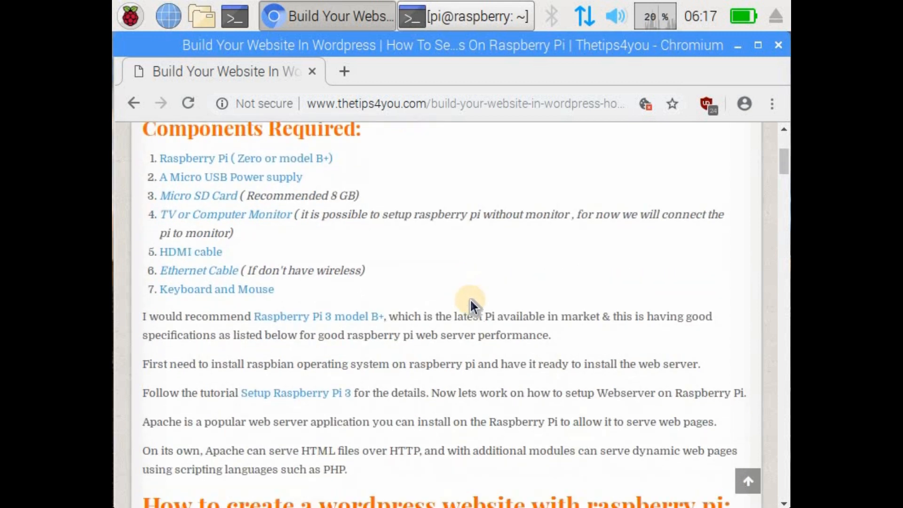
scroll(470, 301, down, 5)
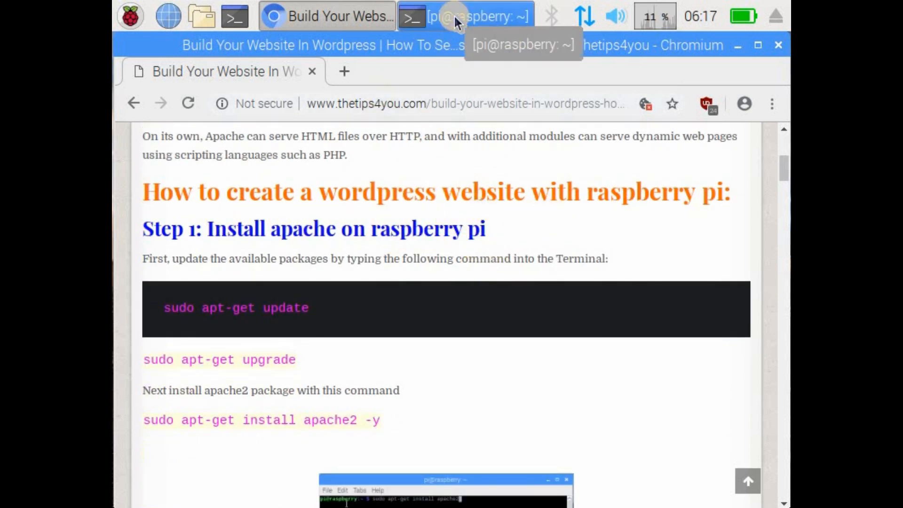
Step: Copy sudo apt-get update from the tutorial and run it in the terminal to refresh the package lists
drag(312, 305, 166, 306)
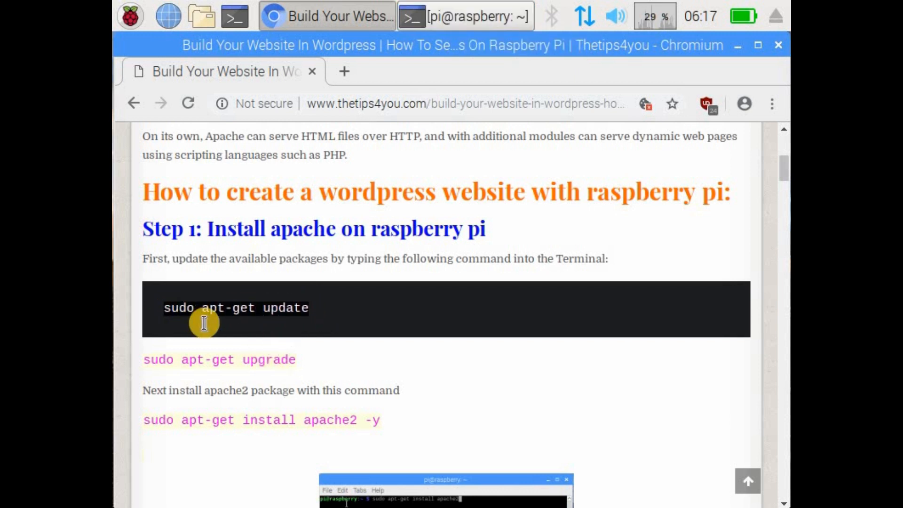
right_click(234, 333)
click(253, 325)
click(448, 19)
right_click(318, 346)
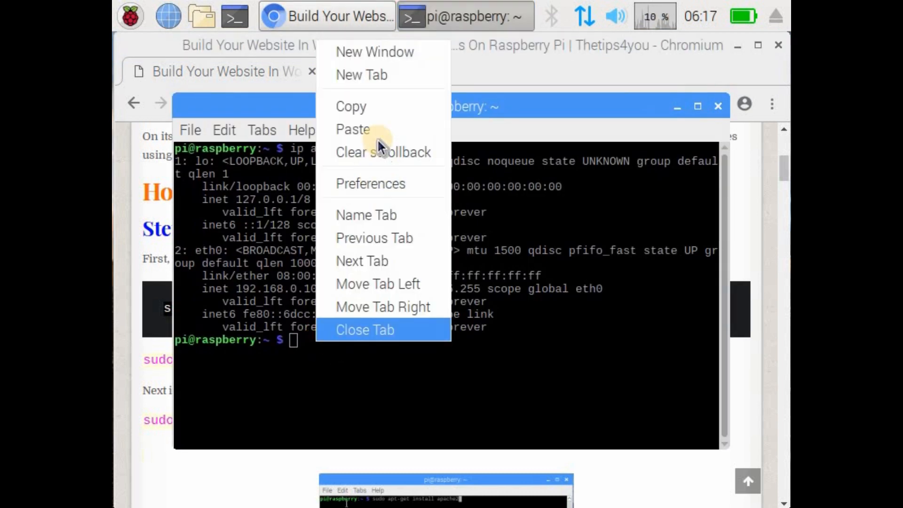
click(376, 129)
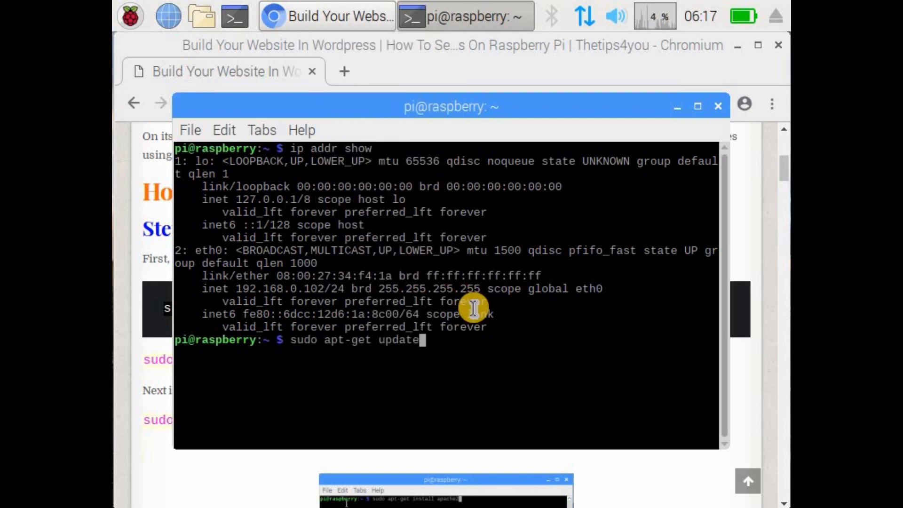
key(Return)
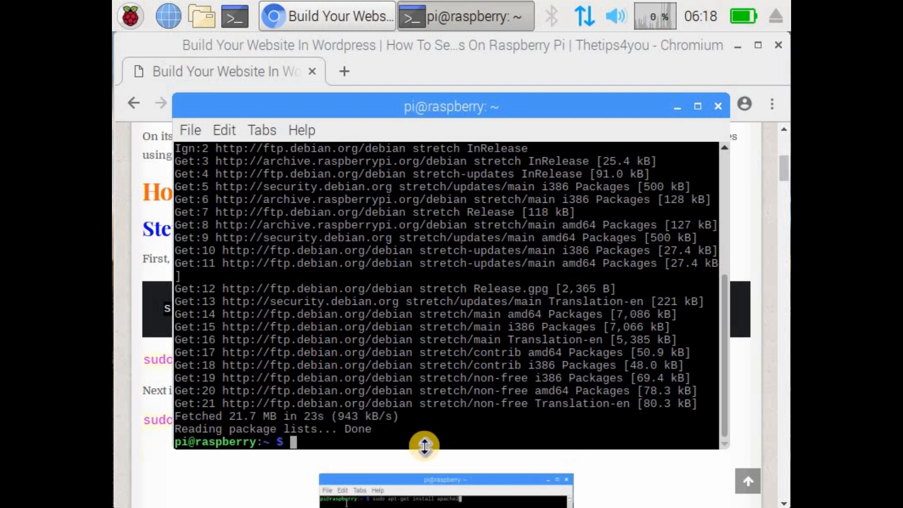
Step: Upgrade the installed packages with sudo apt-get upgrade, answering y to proceed, and minimize the browser window behind the terminal
text(sudo a)
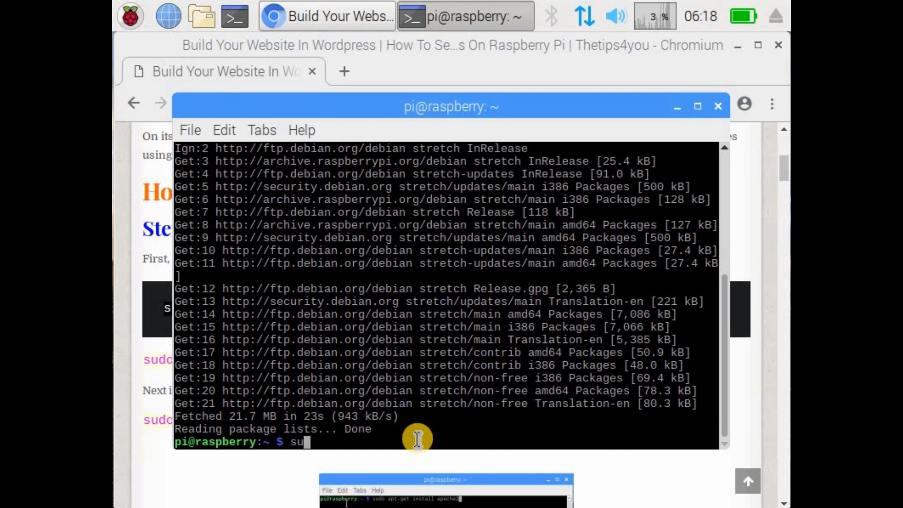
text(pt)
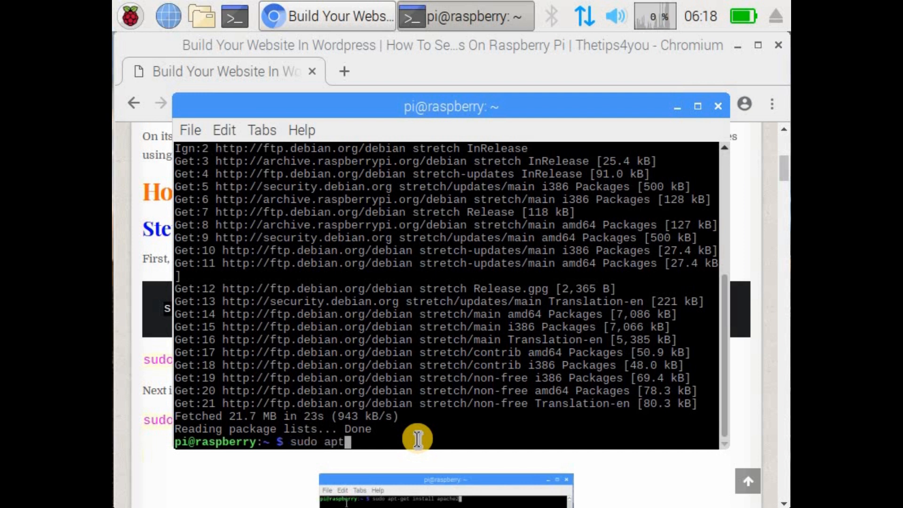
text(-g)
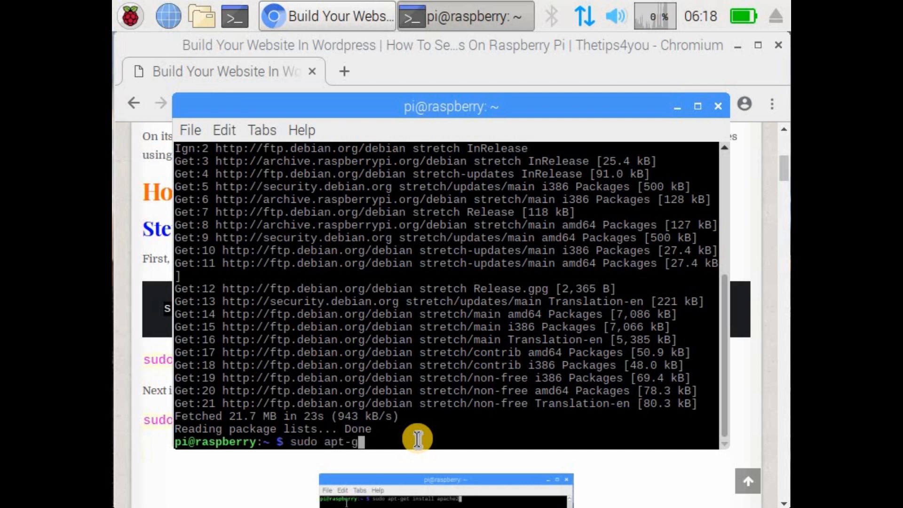
text(et upgrade)
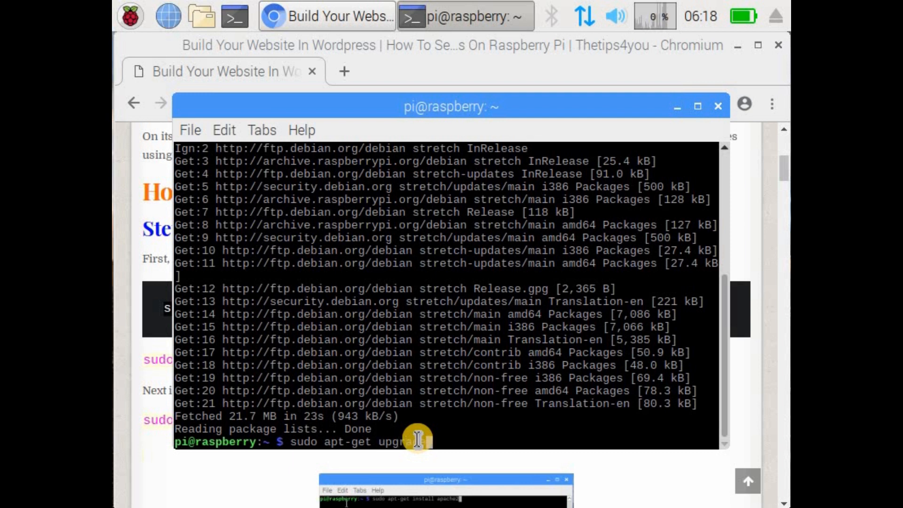
key(Return)
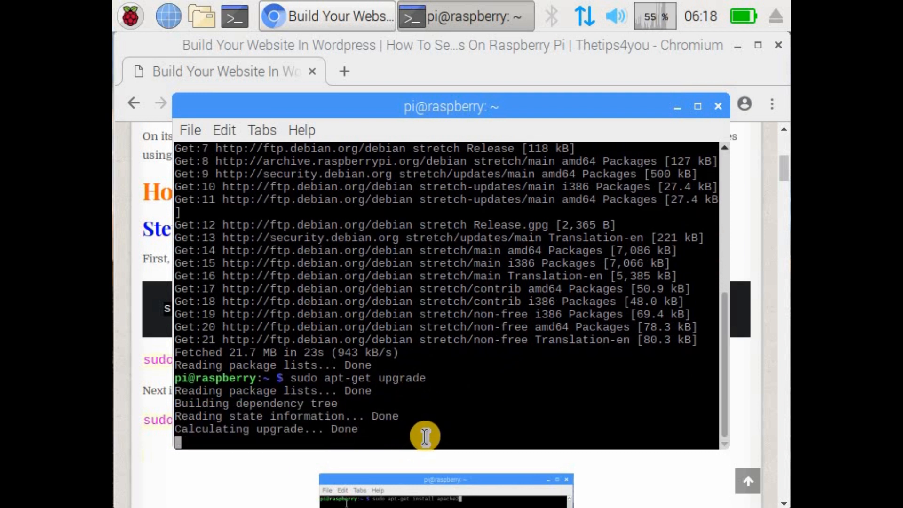
text(y)
key(Return)
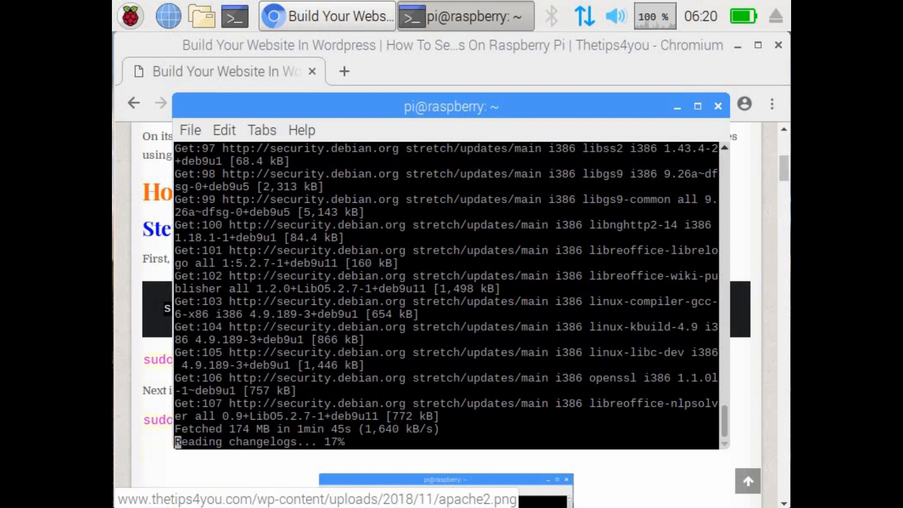
click(739, 46)
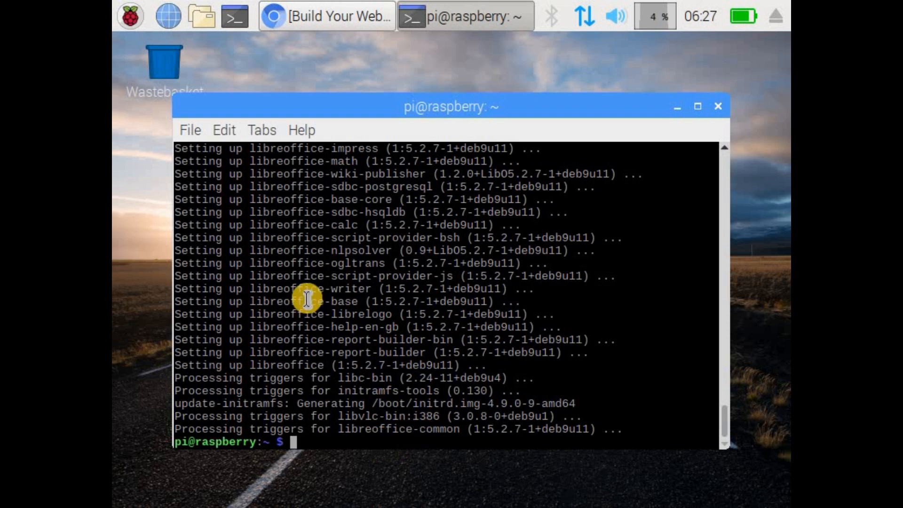
Step: Copy sudo apt-get install apache2 -y from the Chromium tutorial and run it in the terminal to install Apache
click(331, 16)
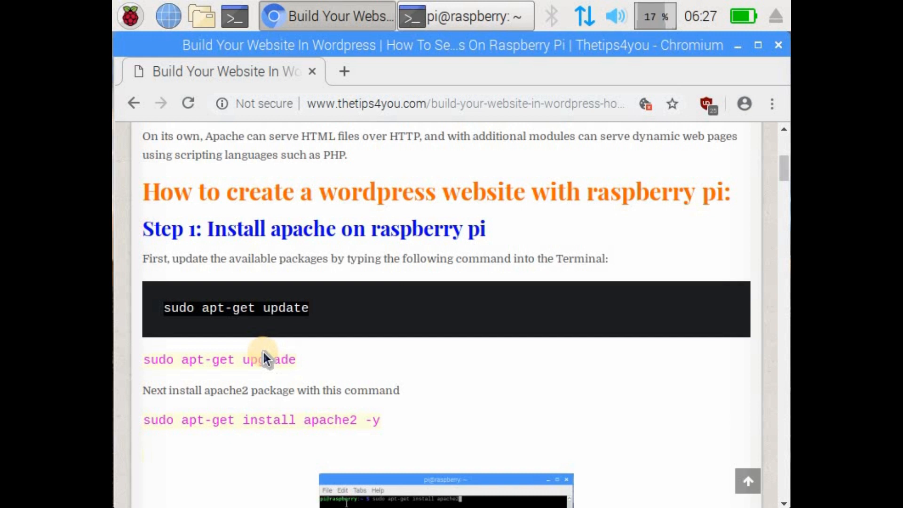
click(266, 356)
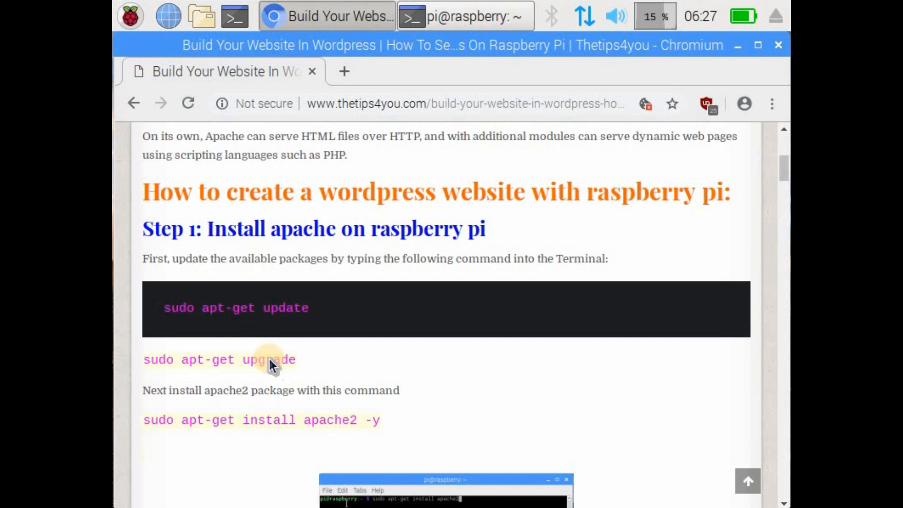
scroll(269, 357, down, 1)
scroll(351, 343, down, 1)
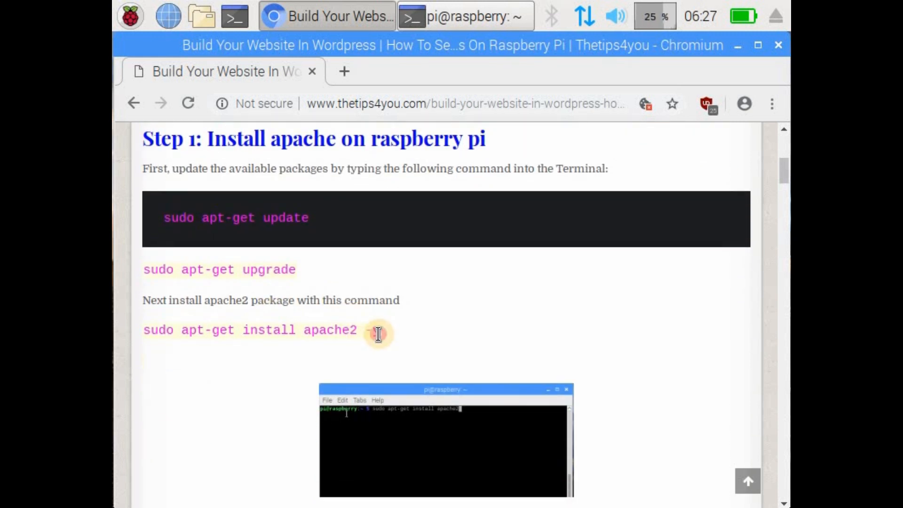
drag(304, 317, 153, 328)
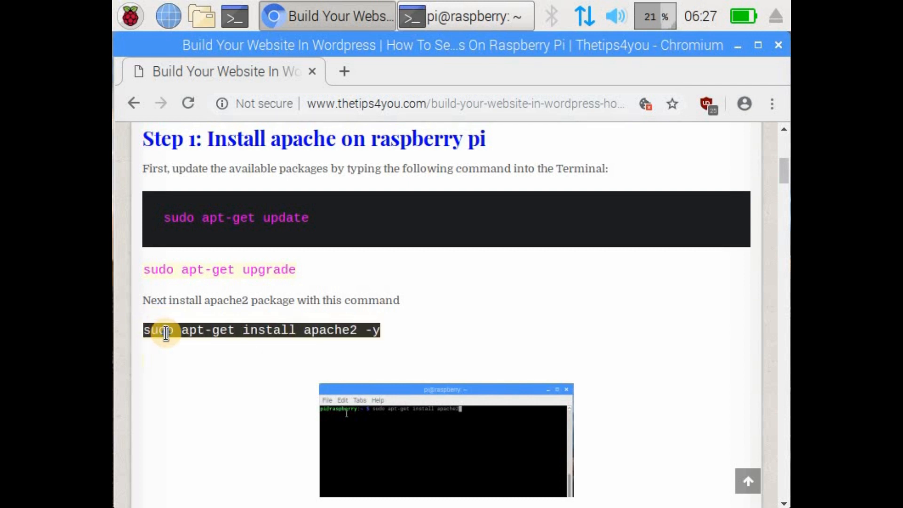
right_click(194, 335)
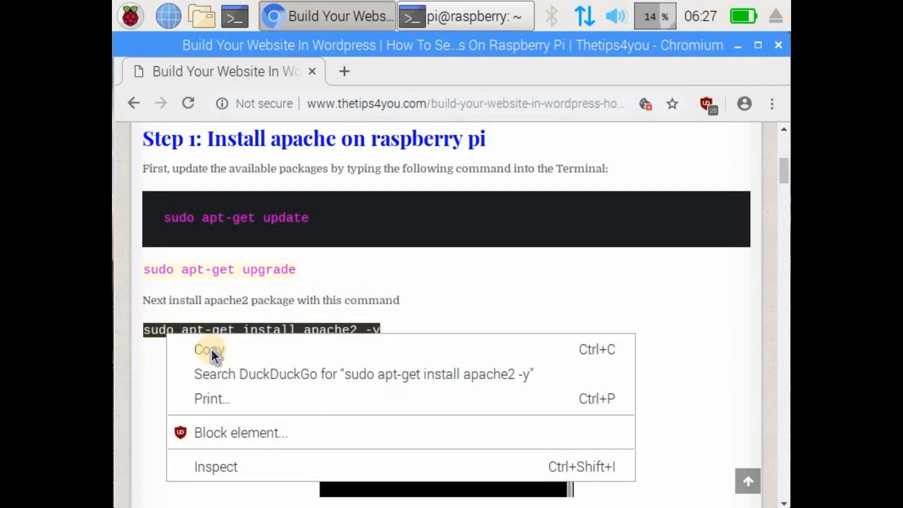
click(419, 358)
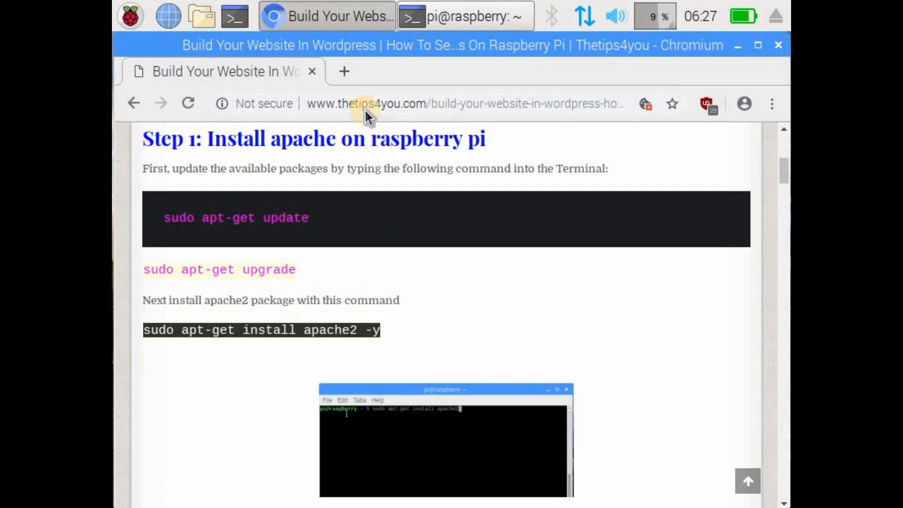
click(437, 17)
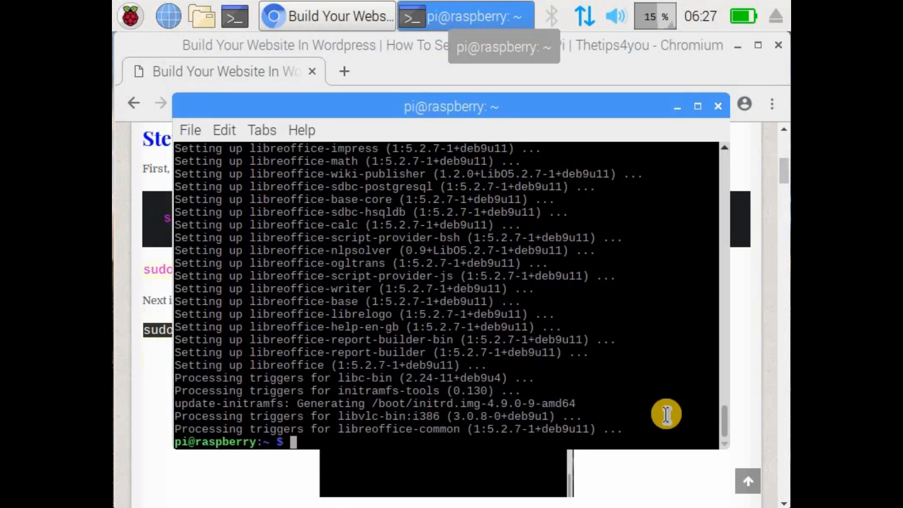
right_click(312, 440)
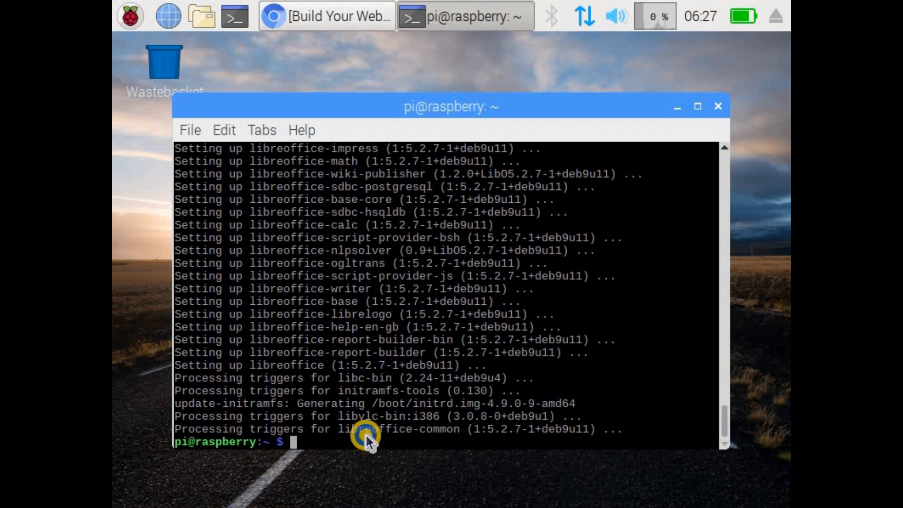
right_click(364, 437)
click(405, 224)
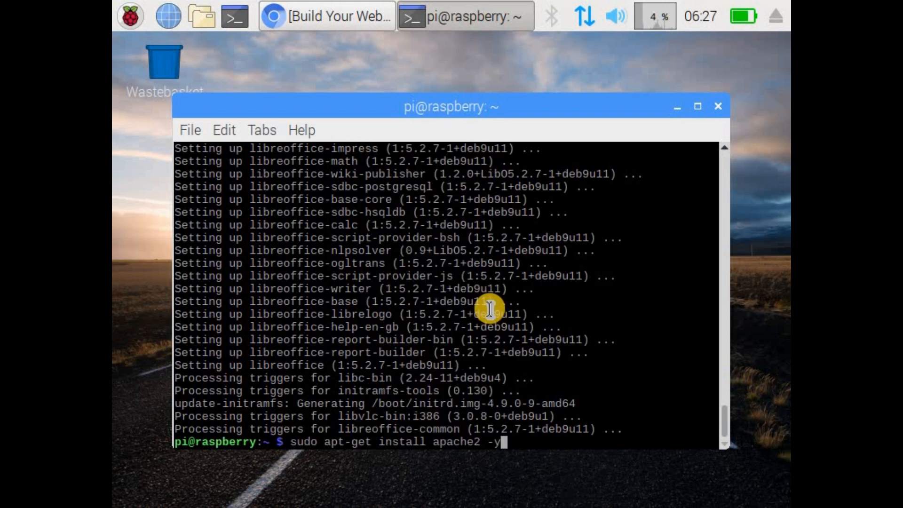
key(Return)
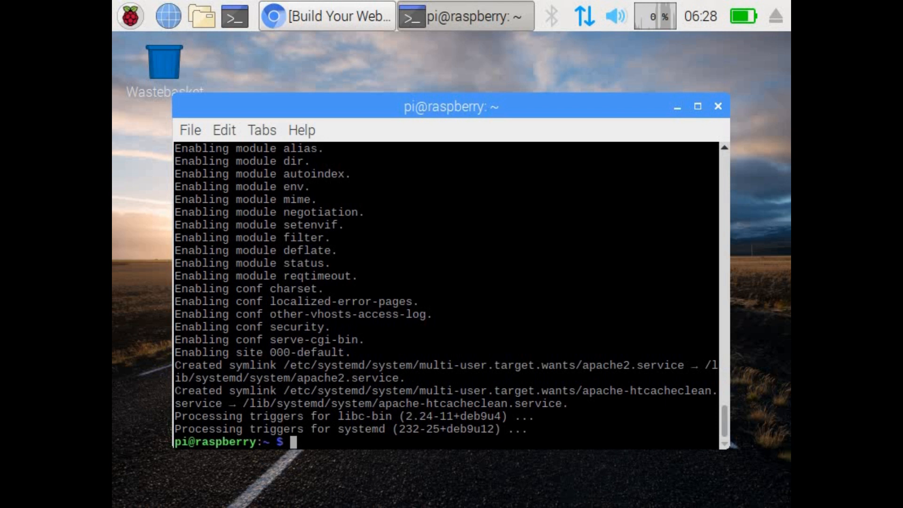
Step: Switch to Chromium and load localhost in a new tab to test the Apache web server
click(327, 16)
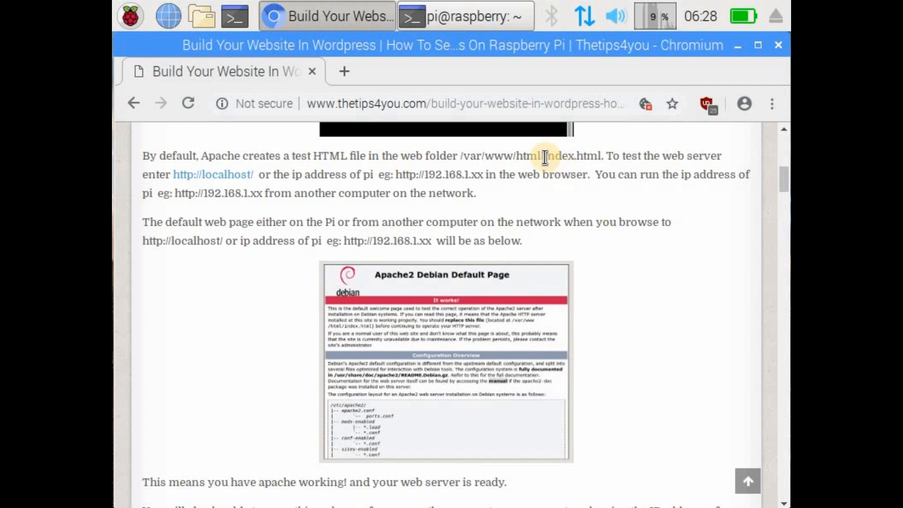
click(342, 70)
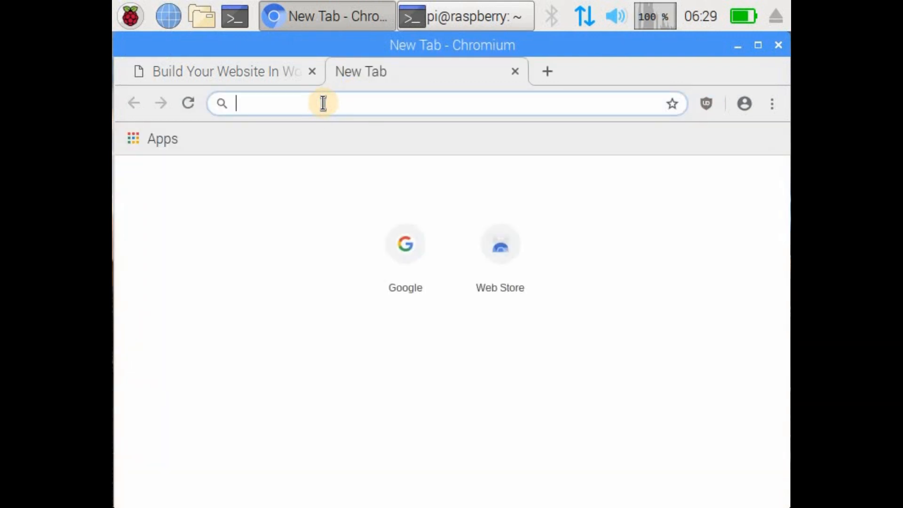
text(local)
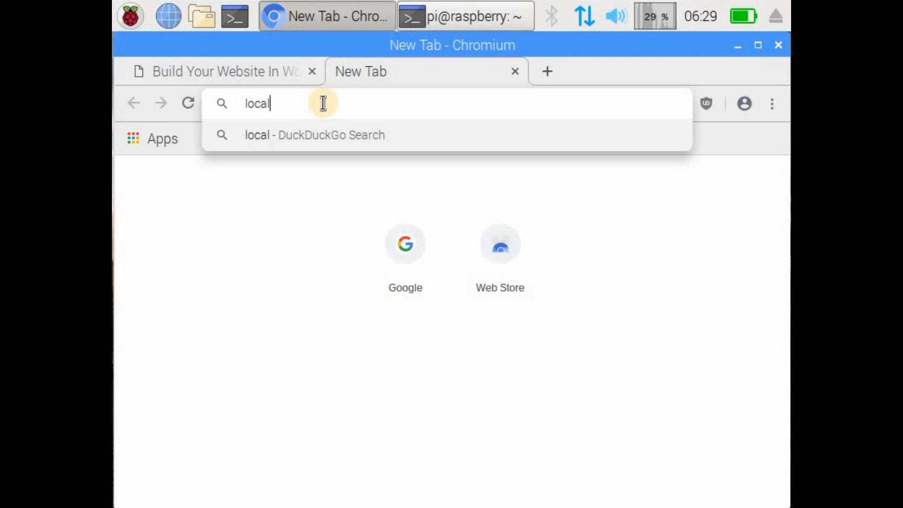
text(host)
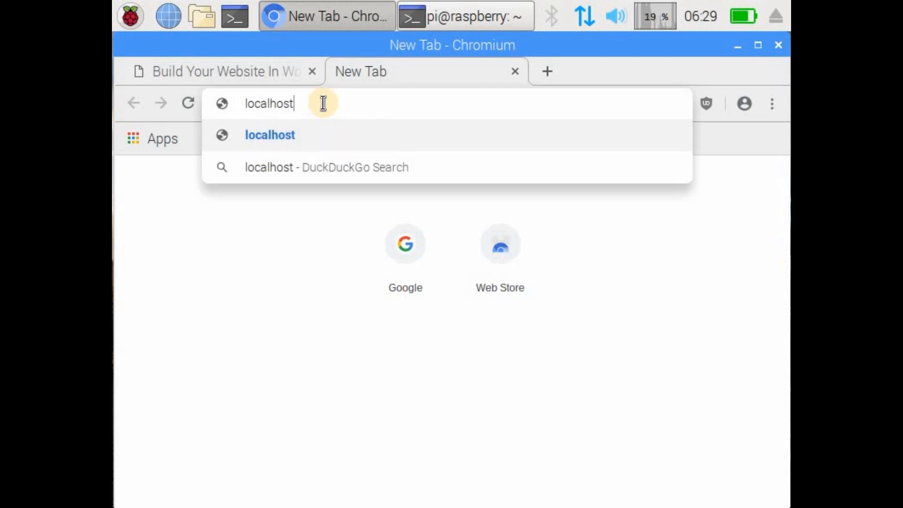
key(Return)
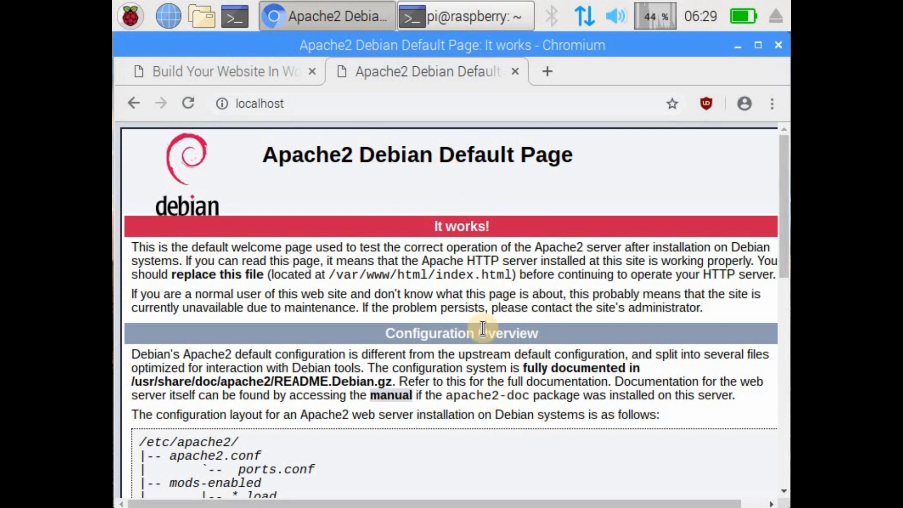
Step: Look over the Apache2 Debian default page in the browser and clear the terminal screen with clear
scroll(479, 365, down, 3)
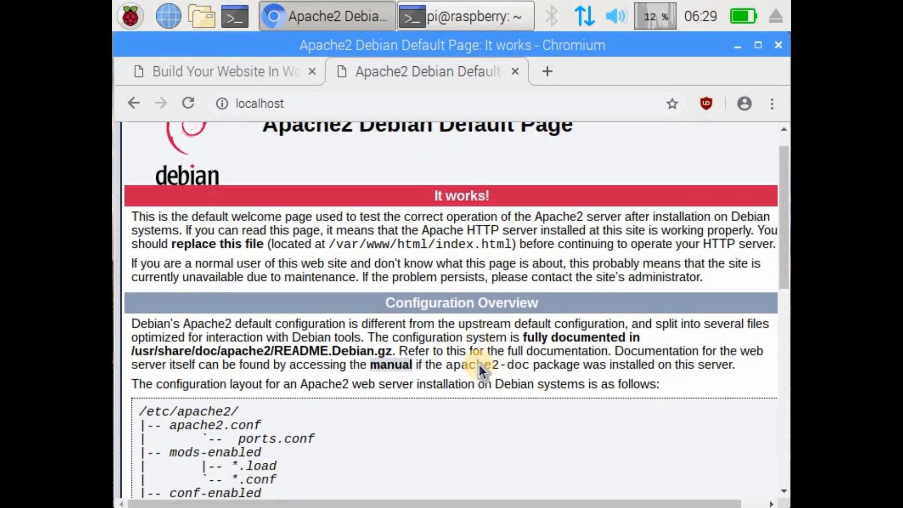
scroll(479, 365, down, 8)
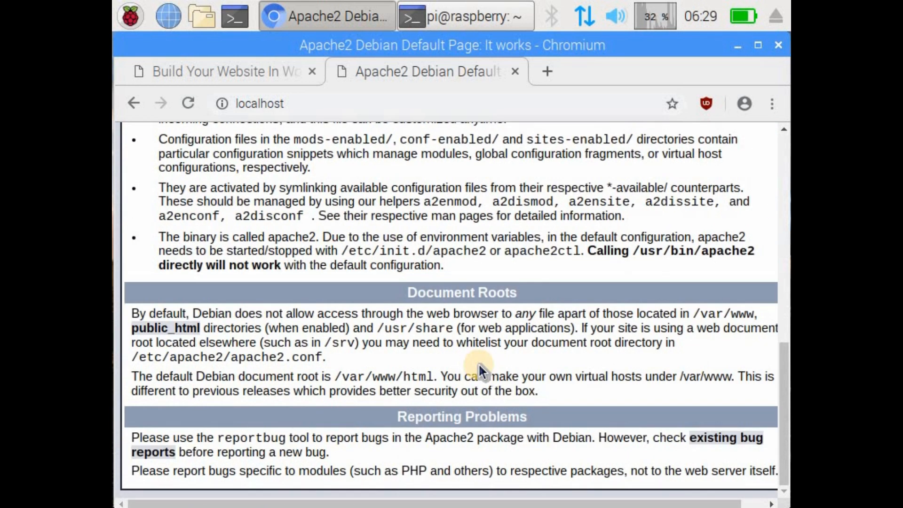
scroll(479, 363, up, 12)
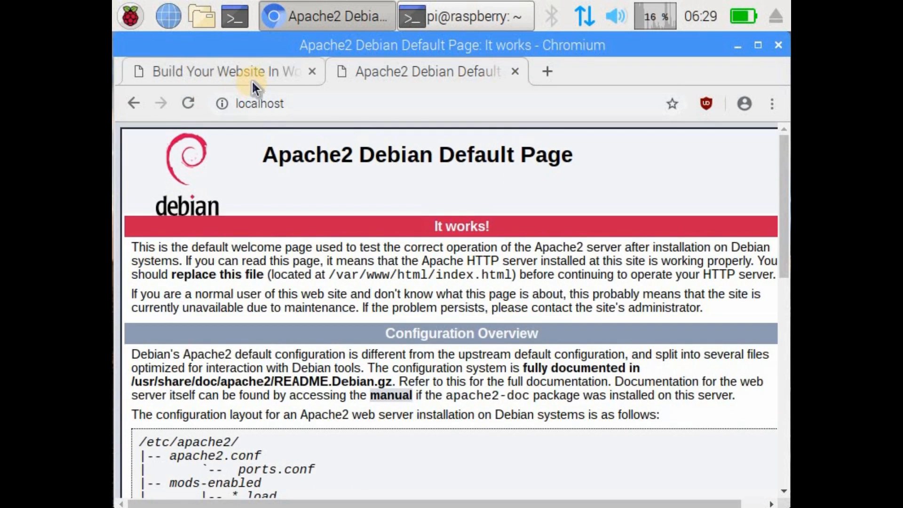
click(455, 15)
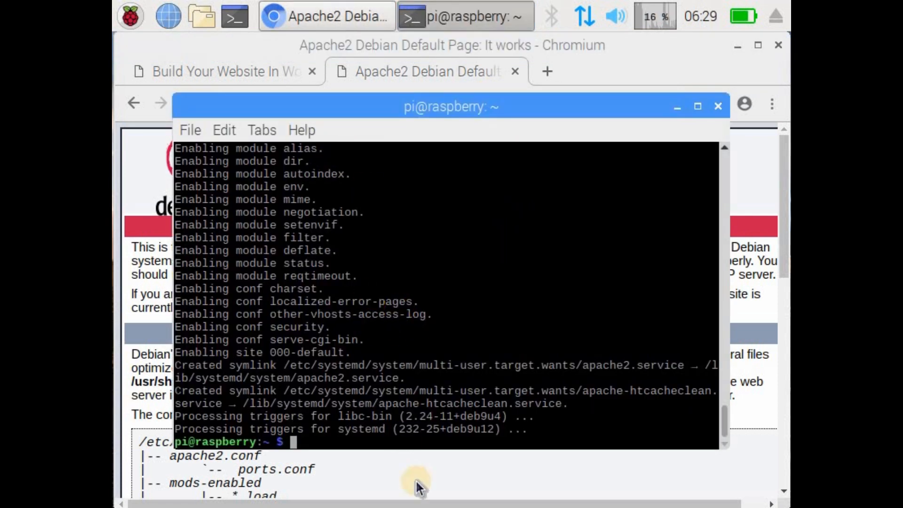
text(clear)
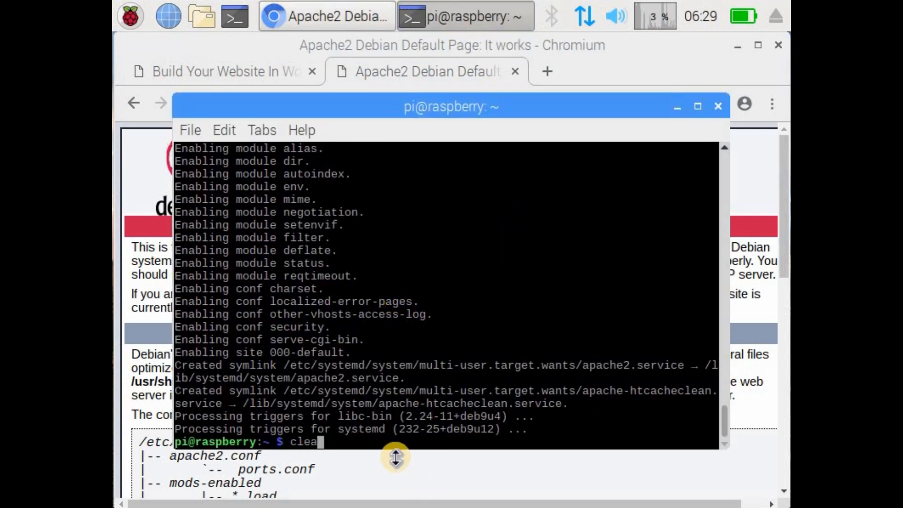
key(Return)
Step: Return to the tutorial in Chromium, find its web folder instructions, and change the terminal directory to /var/www/html
click(303, 19)
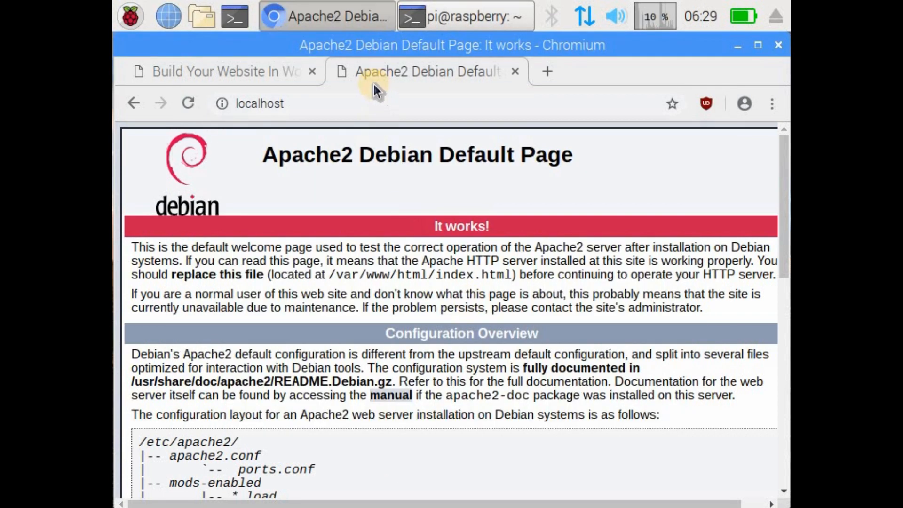
click(245, 68)
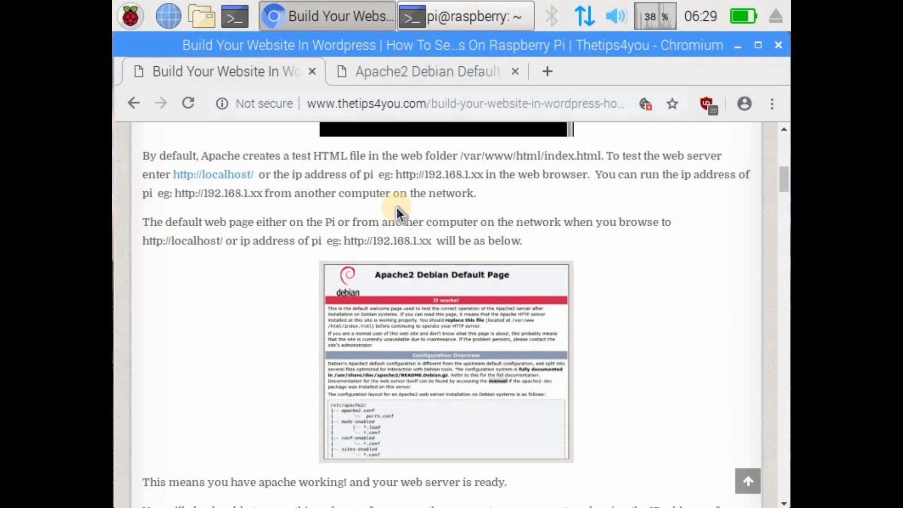
scroll(396, 205, down, 2)
scroll(399, 214, down, 5)
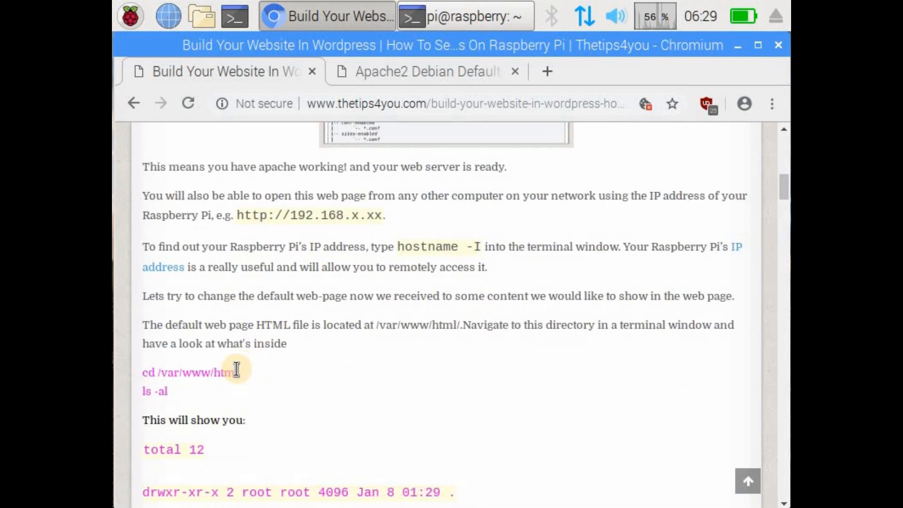
click(456, 13)
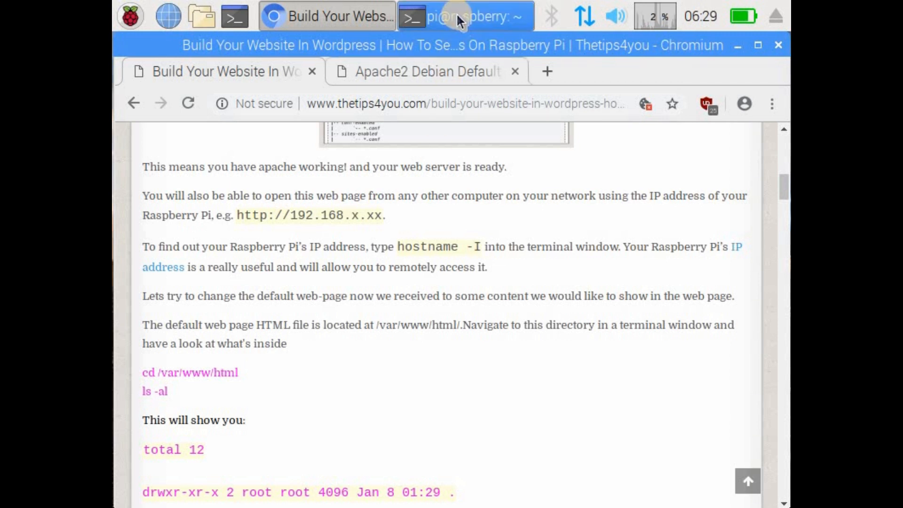
click(444, 272)
click(414, 277)
text(cd /var/)
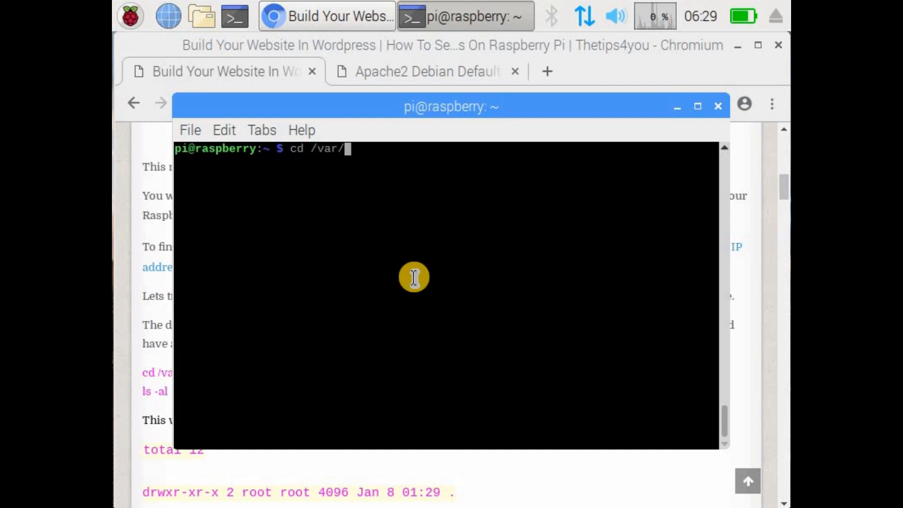
text(www/)
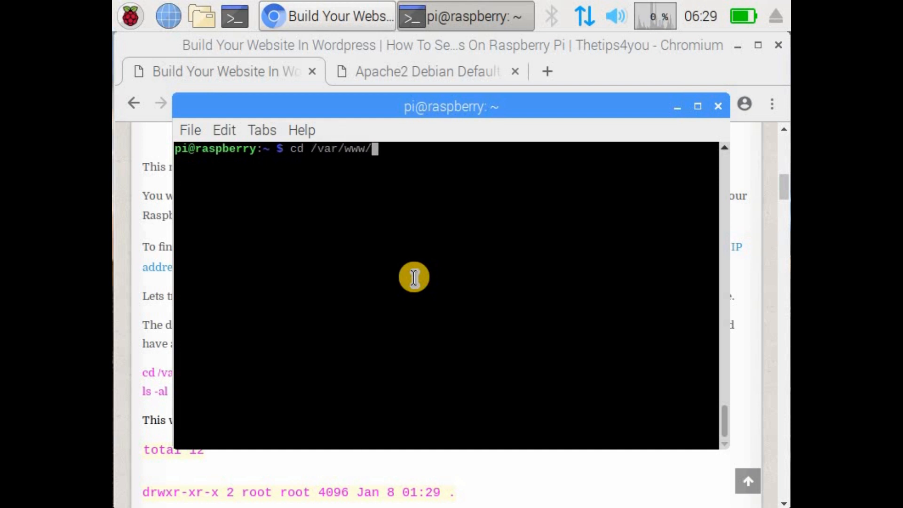
text(htm)
Step: List the contents of the web folder in the terminal with ls and with ls -al
text(ls)
key(Return)
text(ls -al)
key(Return)
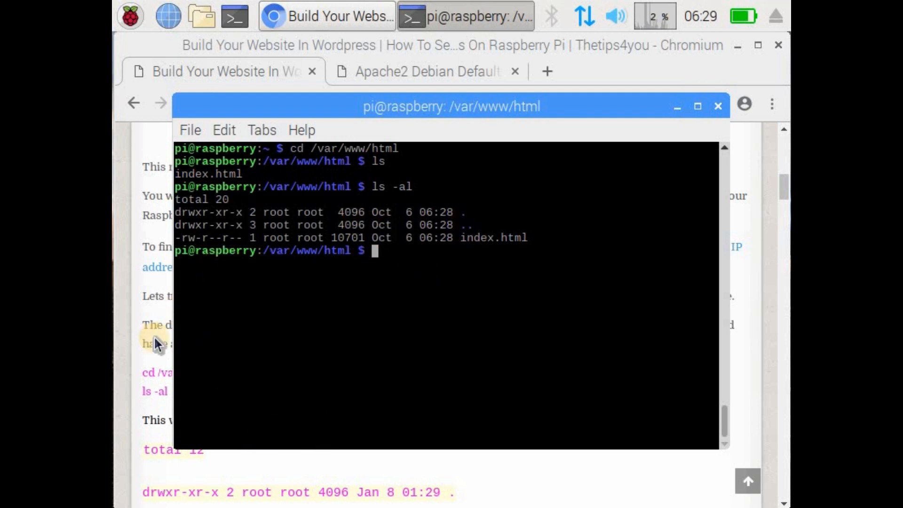
Step: Copy sudo chown pi: index.html from the Chromium tutorial and run it in the terminal without the trailing period
click(191, 371)
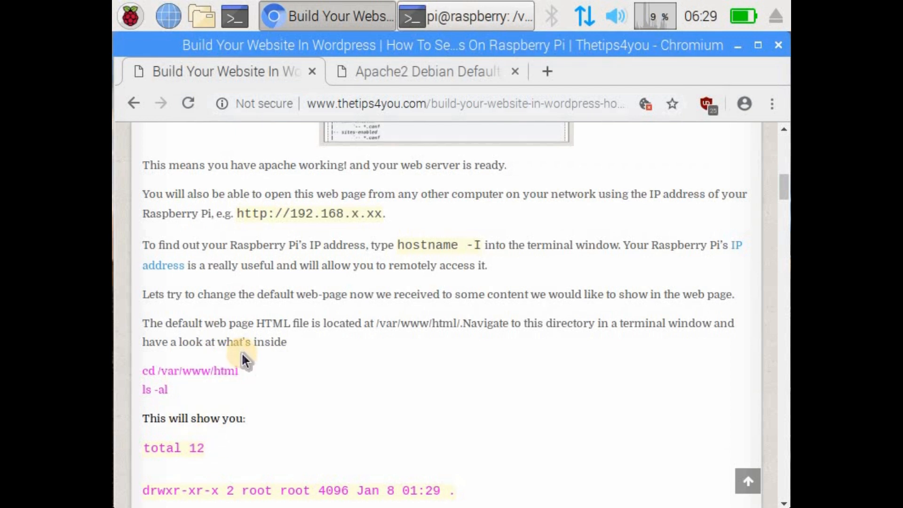
scroll(241, 352, down, 5)
scroll(241, 351, down, 3)
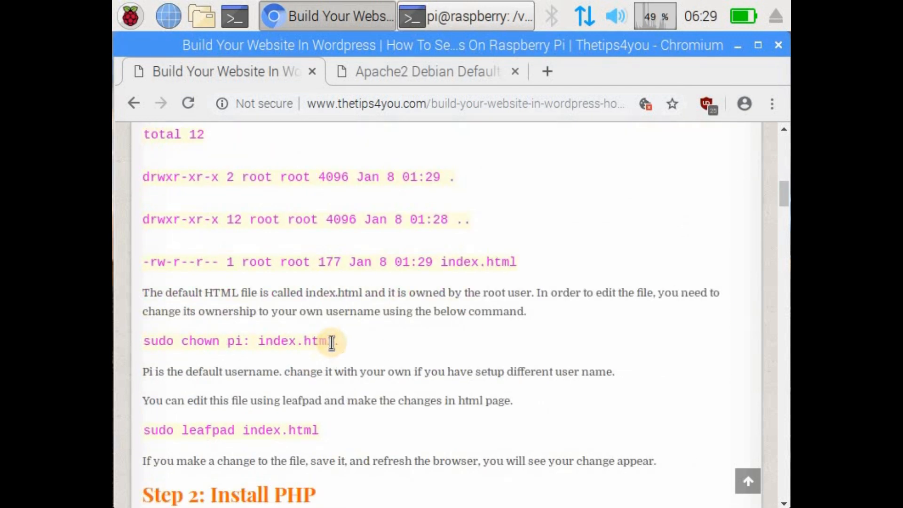
drag(336, 342, 144, 343)
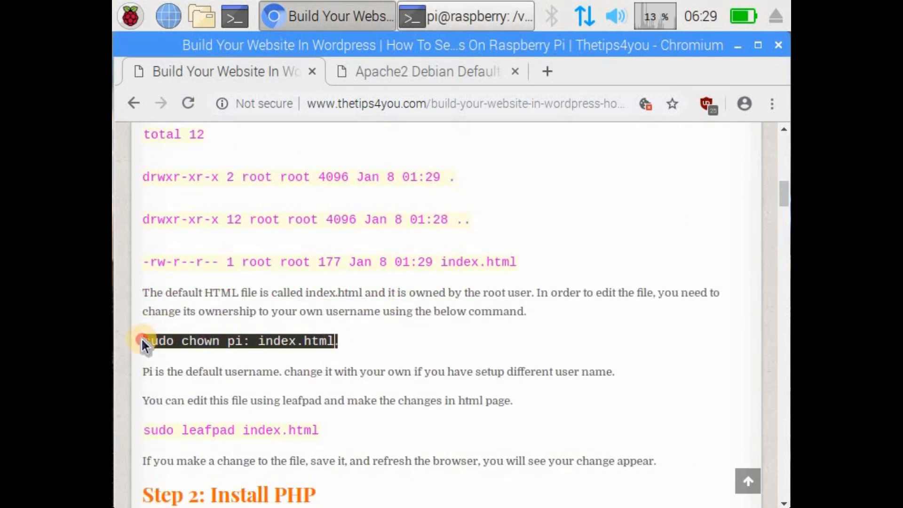
right_click(186, 329)
click(212, 345)
click(458, 18)
right_click(408, 250)
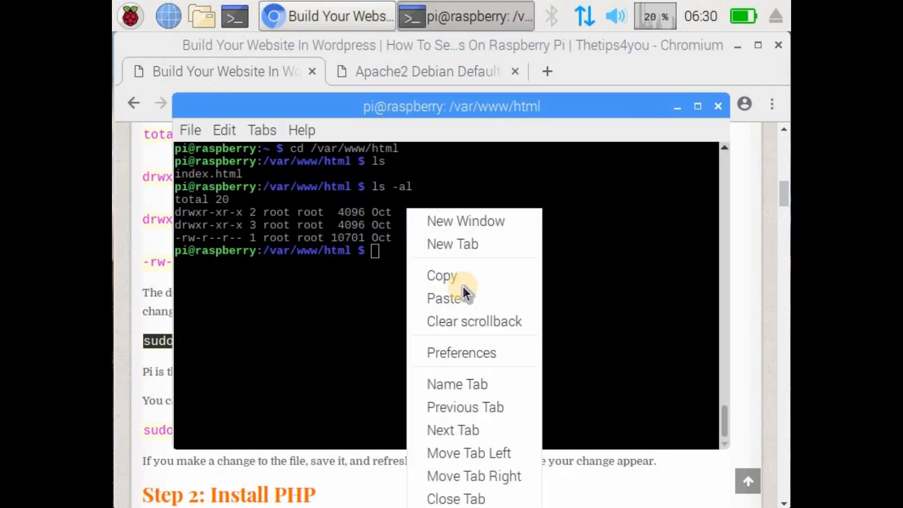
click(462, 296)
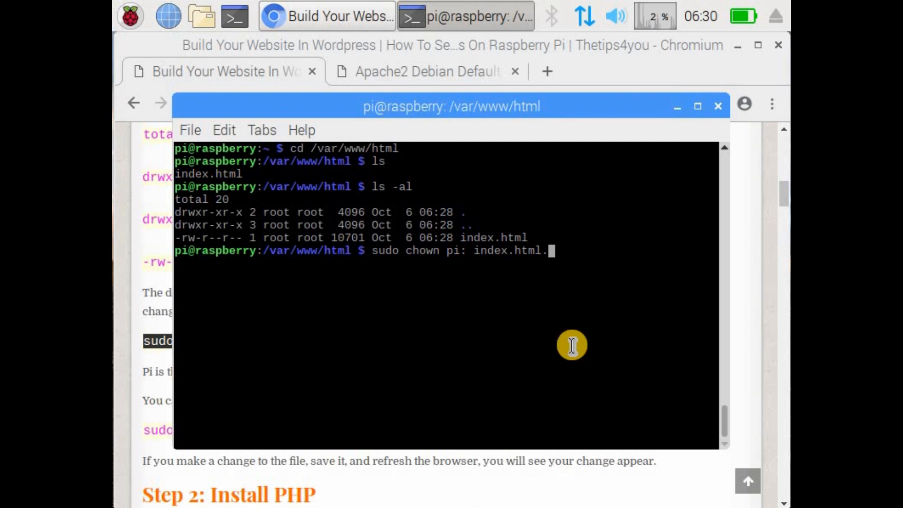
key(BackSpace)
key(Return)
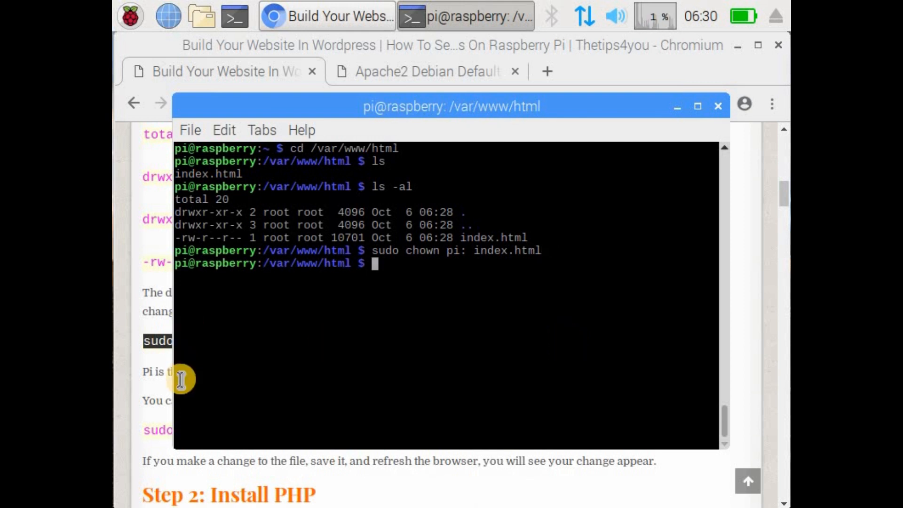
Step: Copy sudo leafpad index.html from the Chromium tutorial and run it in the terminal to open the file
click(150, 367)
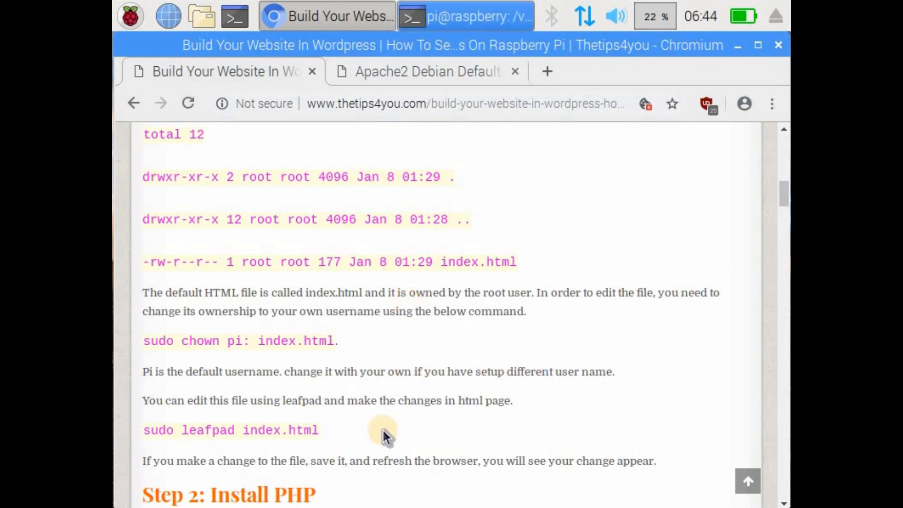
drag(318, 431, 145, 429)
right_click(145, 430)
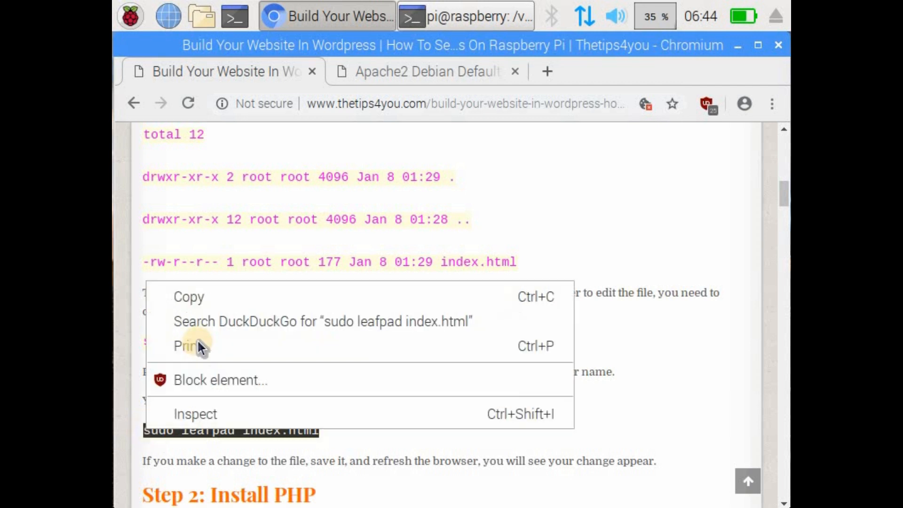
click(200, 297)
click(462, 17)
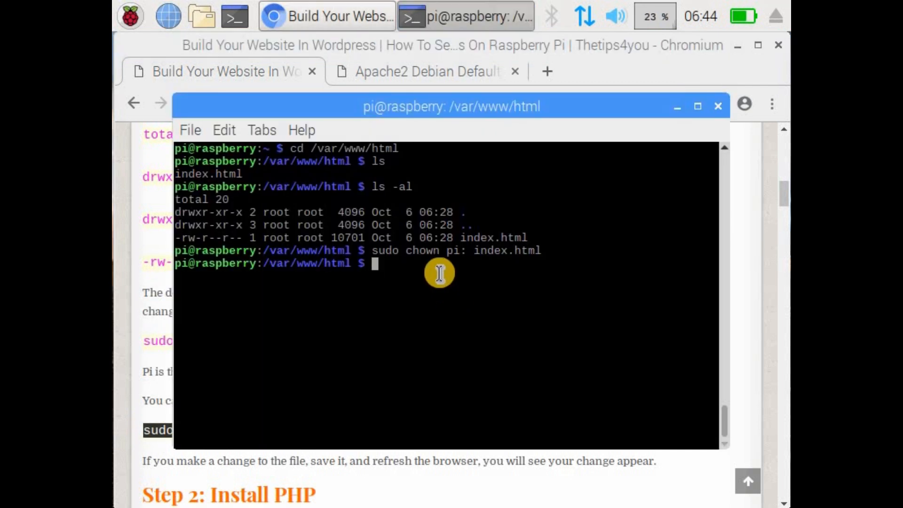
right_click(462, 277)
click(470, 90)
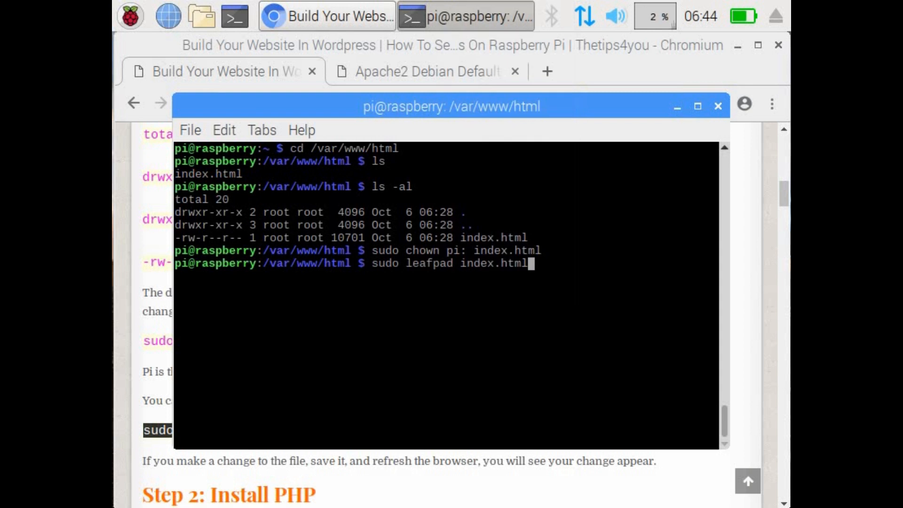
key(Return)
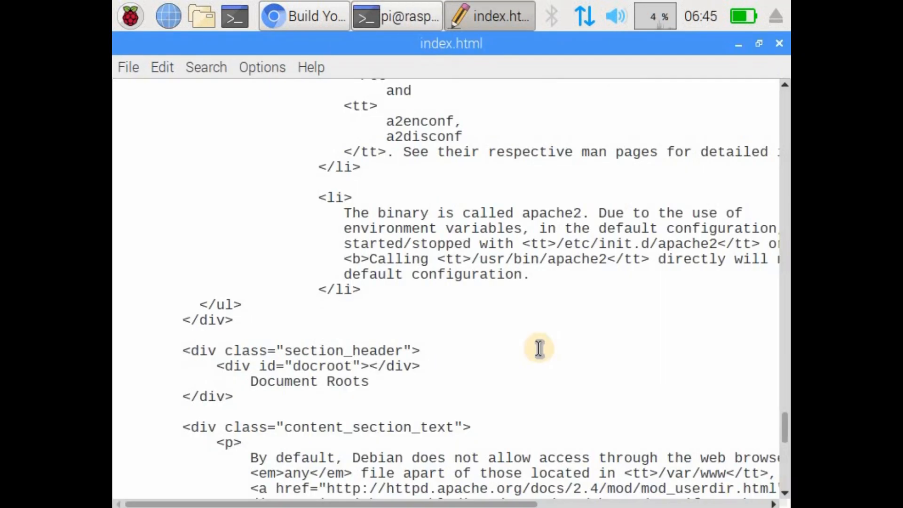
Step: Read through the HTML source of index.html in the text editor and close the file without editing it
scroll(539, 348, down, 1)
scroll(539, 348, down, 5)
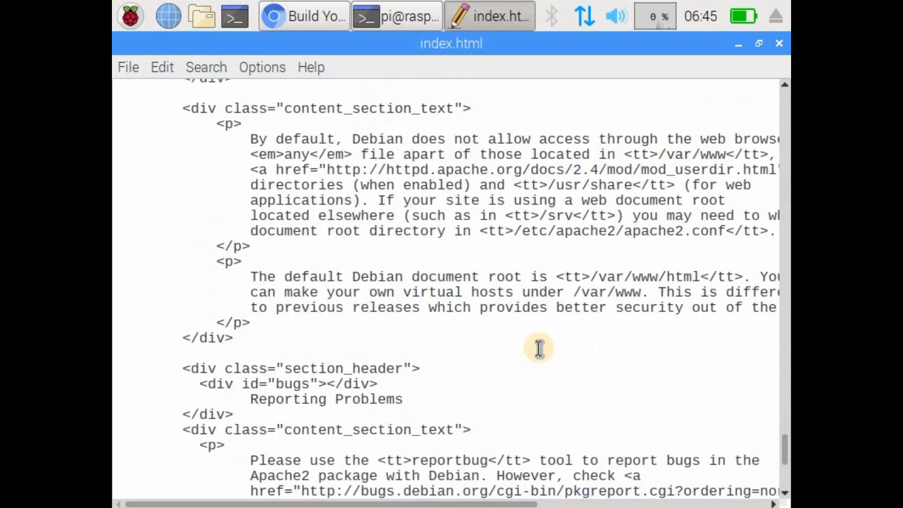
scroll(539, 348, down, 6)
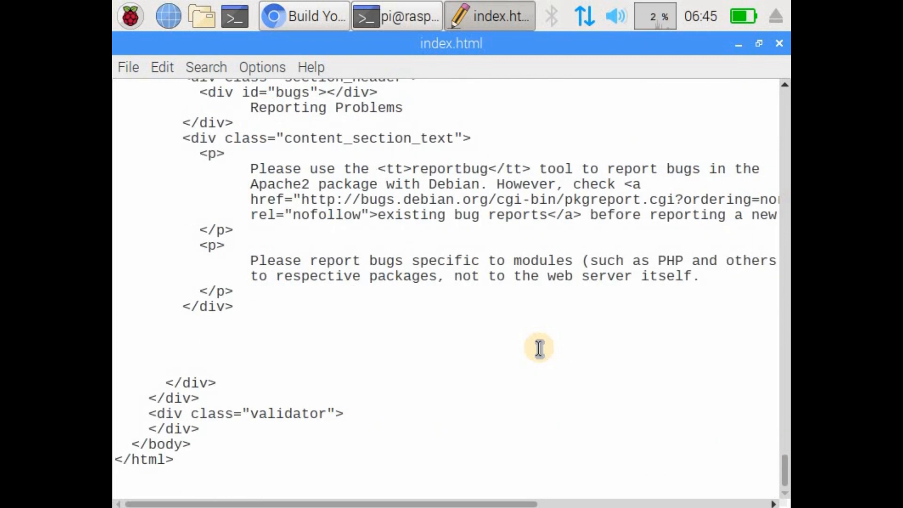
scroll(539, 348, up, 20)
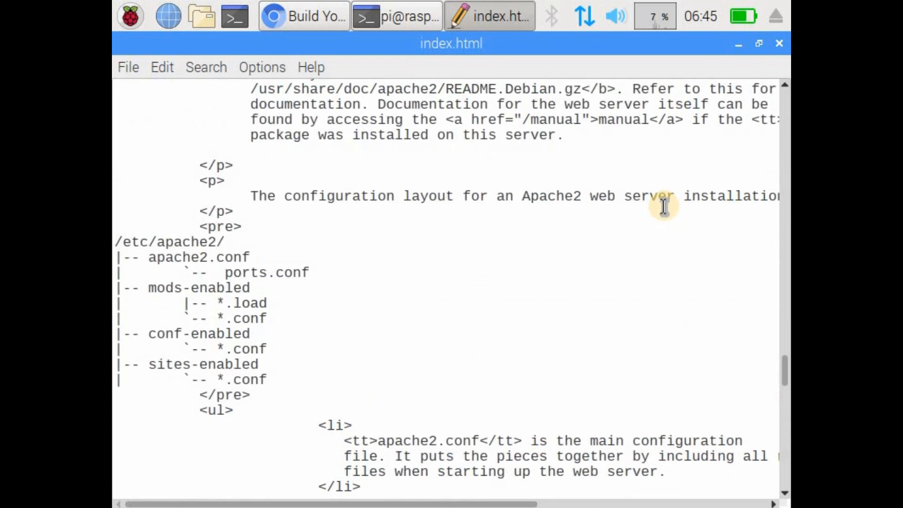
scroll(664, 206, up, 15)
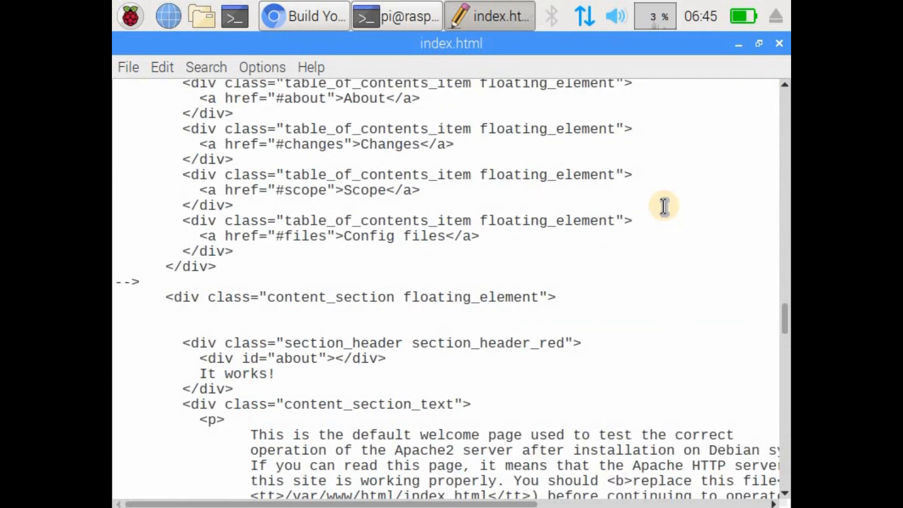
scroll(664, 206, up, 20)
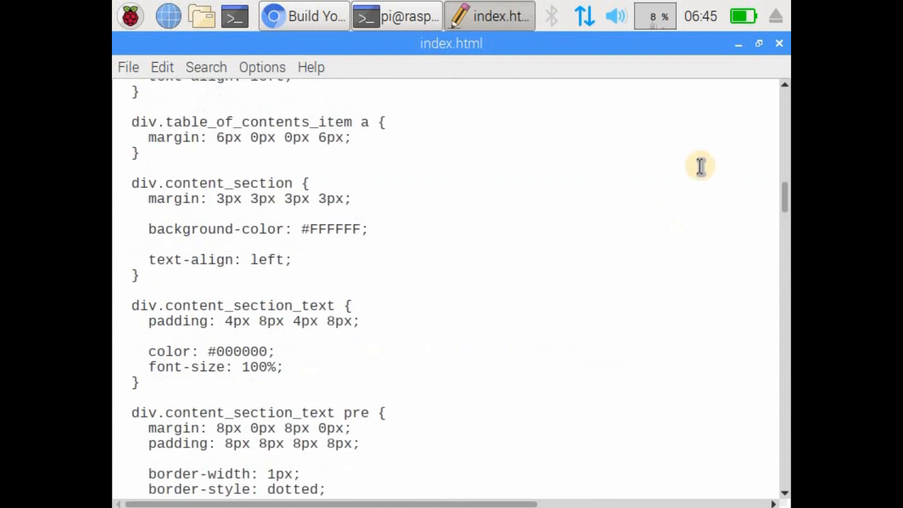
scroll(700, 166, up, 7)
click(780, 44)
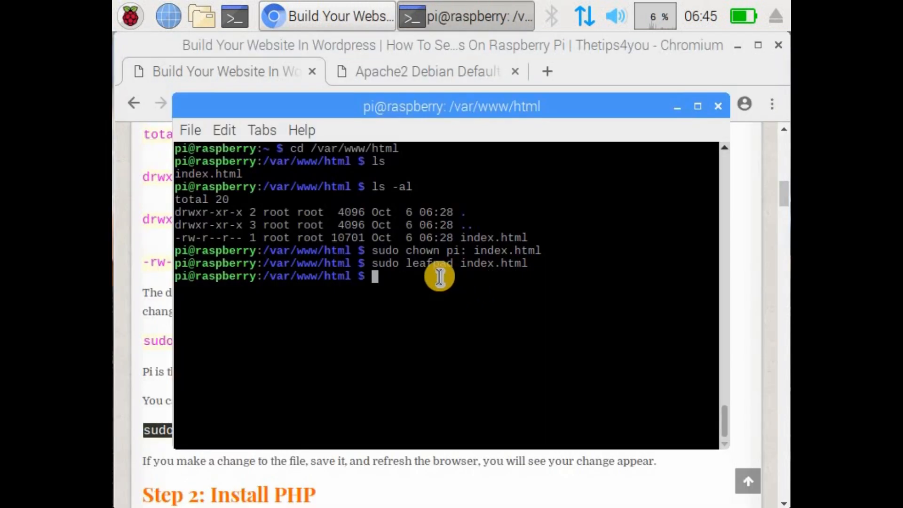
Step: Copy the command sudo apt-get install php libapache2-mod-php -y from Step 2 of the Chromium tutorial
click(156, 246)
scroll(322, 364, down, 1)
scroll(324, 363, down, 3)
scroll(282, 301, down, 1)
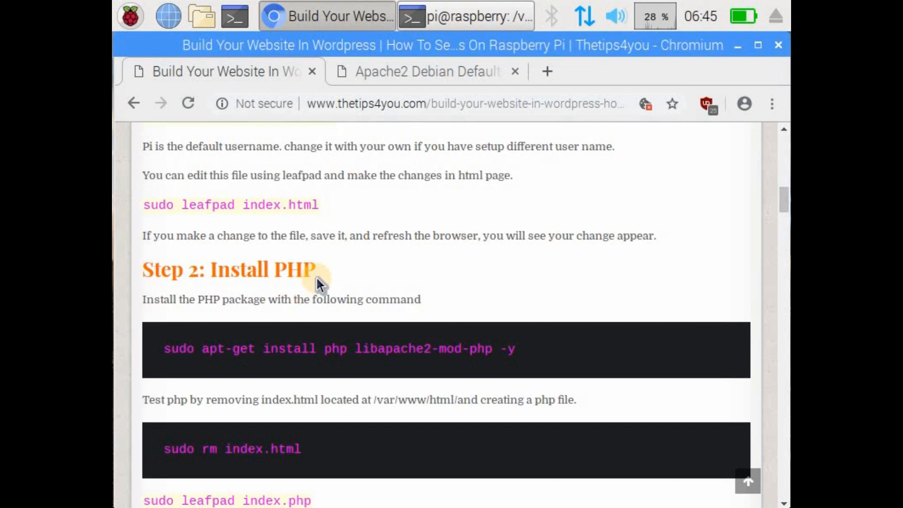
scroll(264, 230, down, 1)
scroll(329, 271, down, 1)
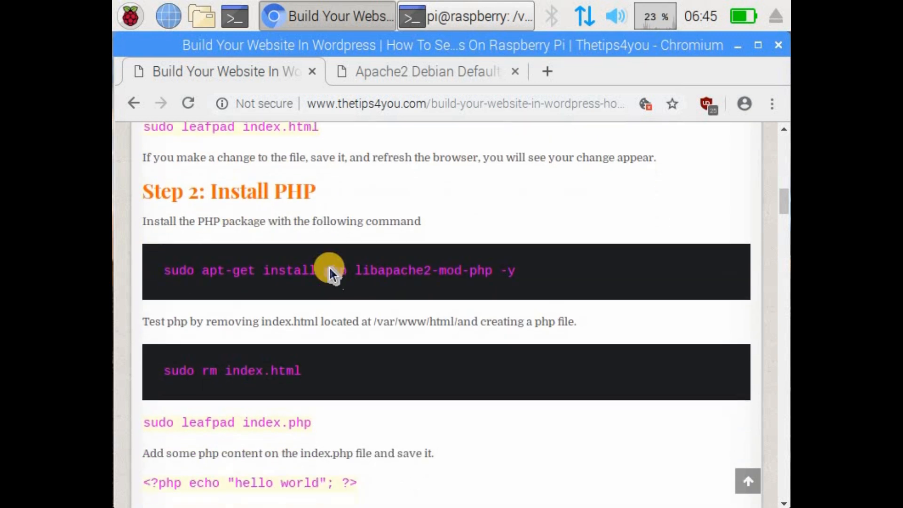
click(460, 273)
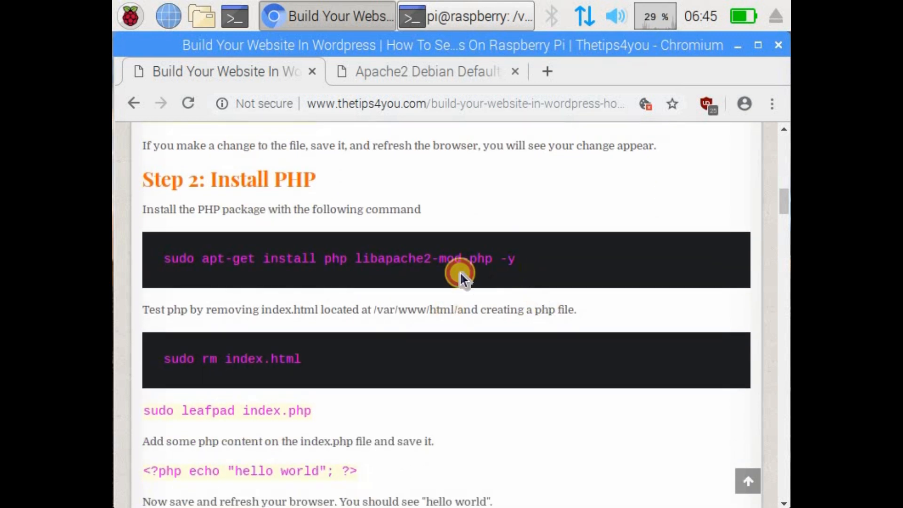
drag(233, 249, 184, 256)
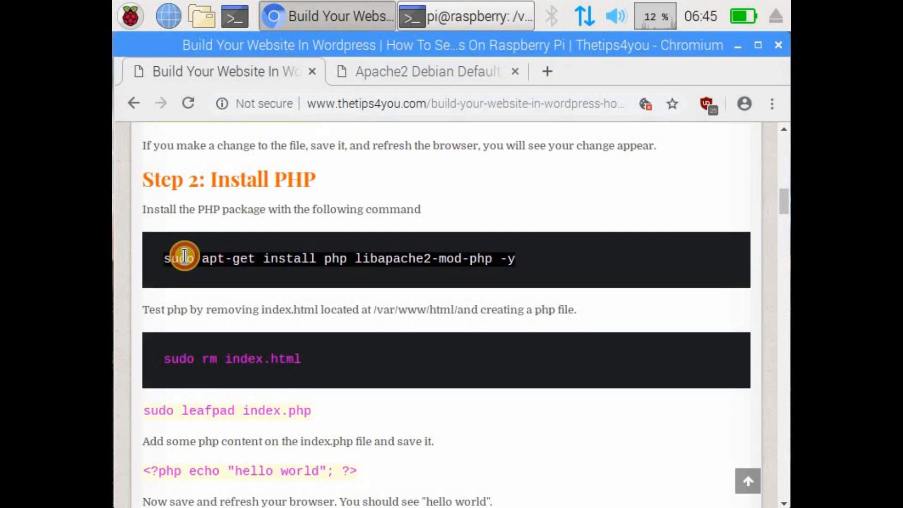
right_click(184, 257)
click(214, 269)
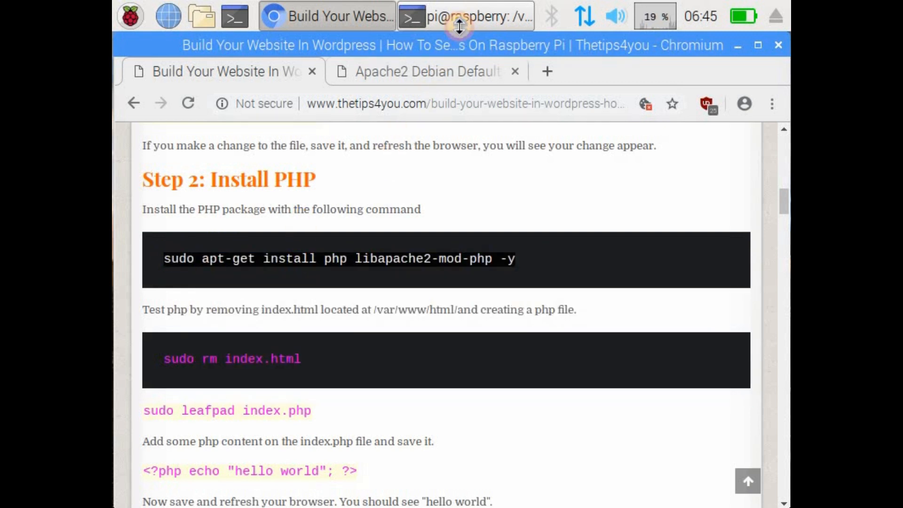
Step: Run the copied PHP install command in the terminal and minimize the browser window during the installation
click(461, 19)
right_click(438, 302)
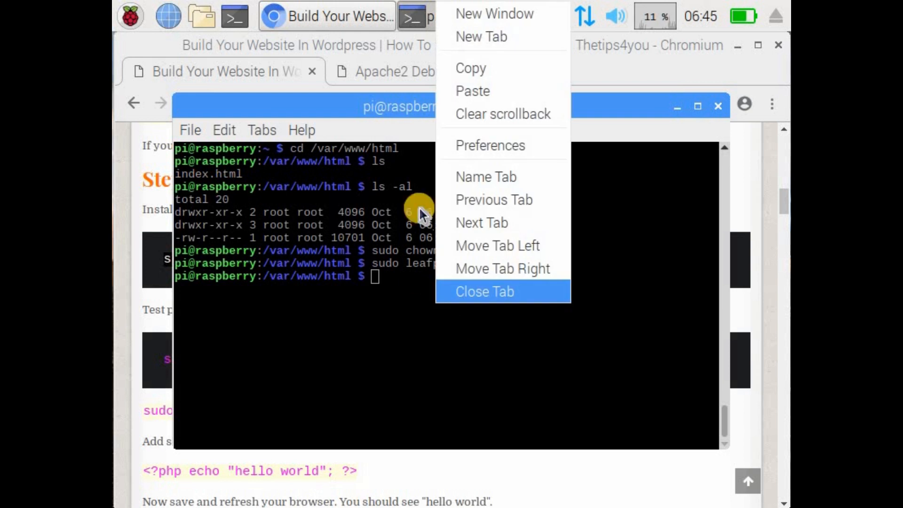
click(500, 91)
key(Return)
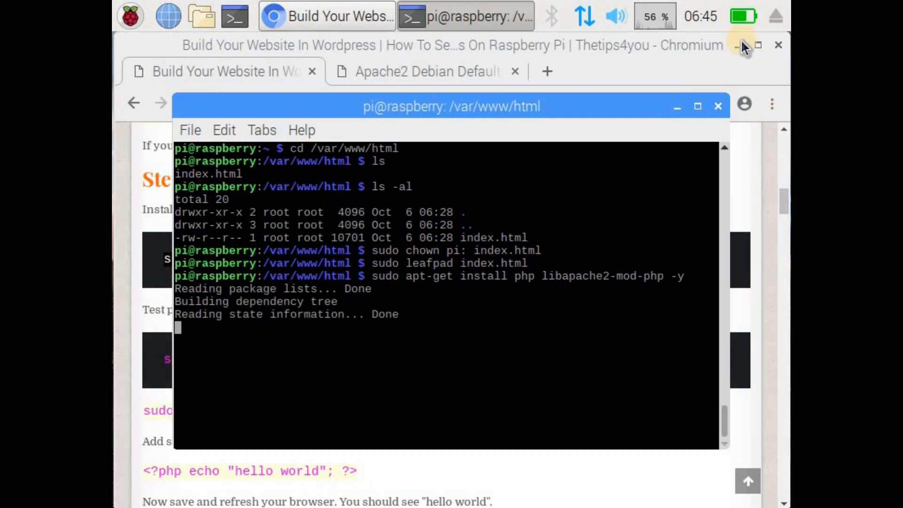
click(742, 43)
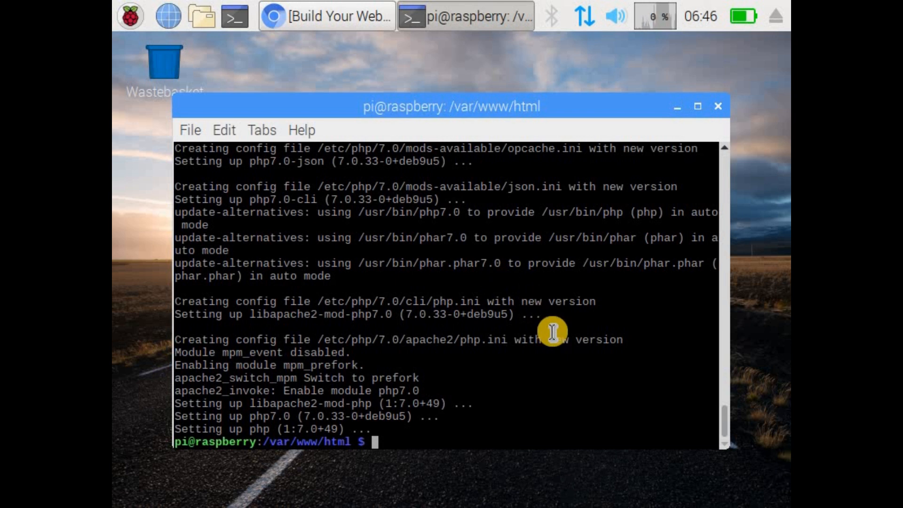
Step: Restore the Chromium tutorial window and copy the command sudo rm index.html
click(312, 8)
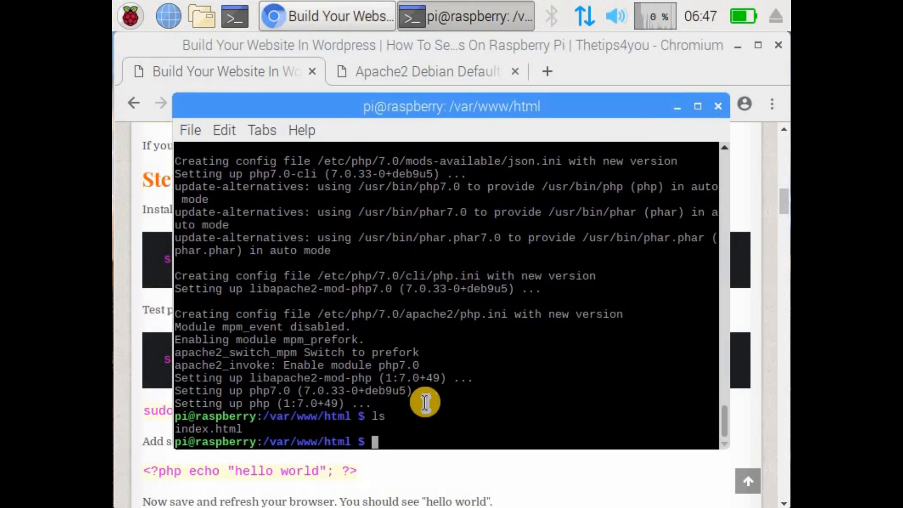
click(156, 353)
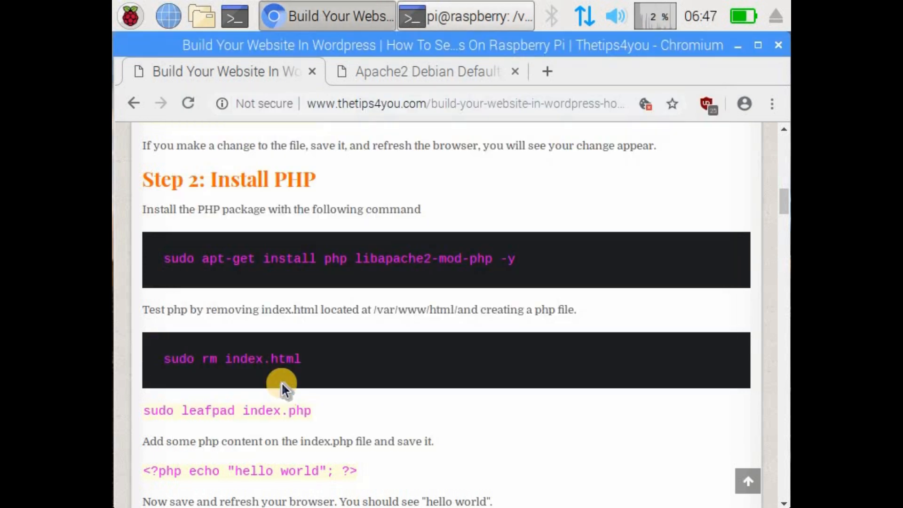
drag(305, 360, 169, 359)
right_click(196, 363)
click(218, 373)
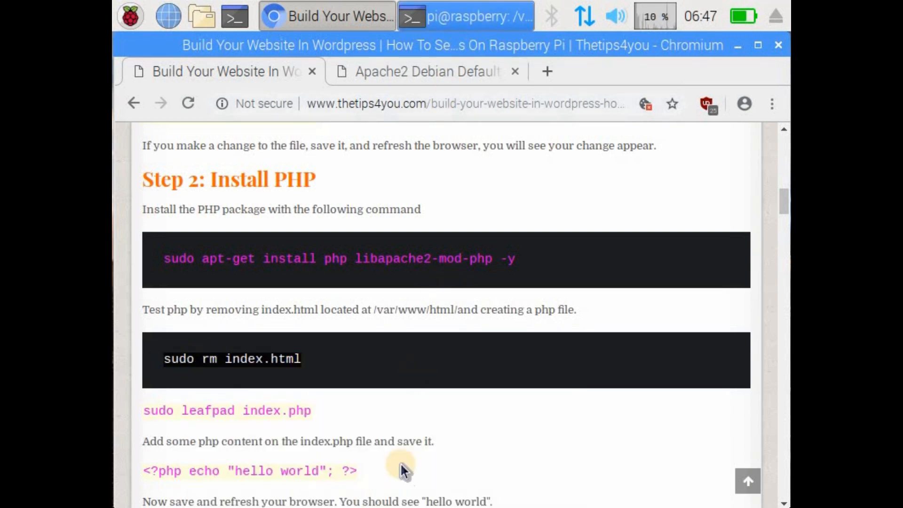
Step: Run sudo rm index.html in the terminal and list the web folder's contents with ls
key(alt+Tab)
right_click(483, 177)
click(470, 224)
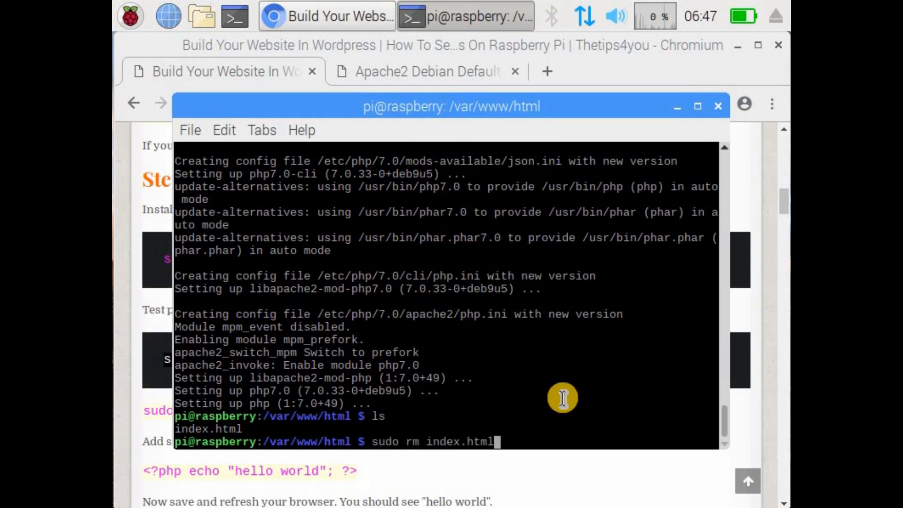
key(Return)
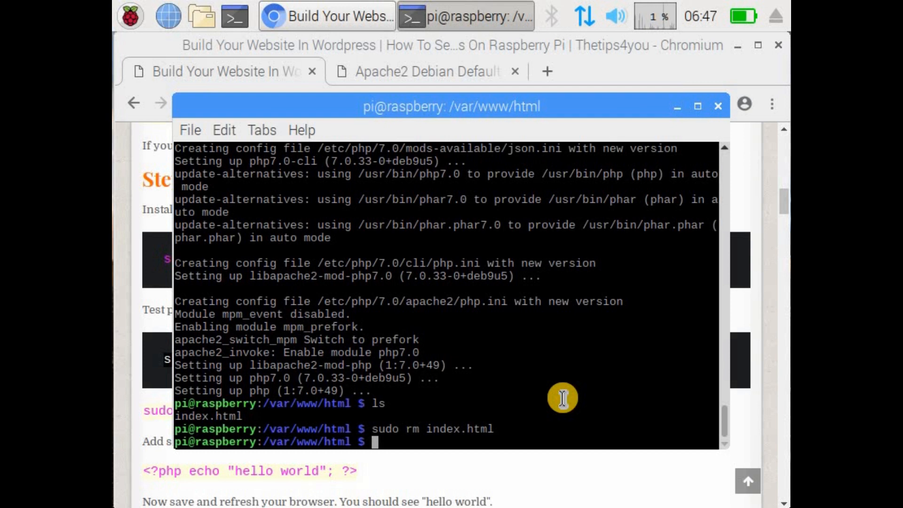
text(ls)
key(Return)
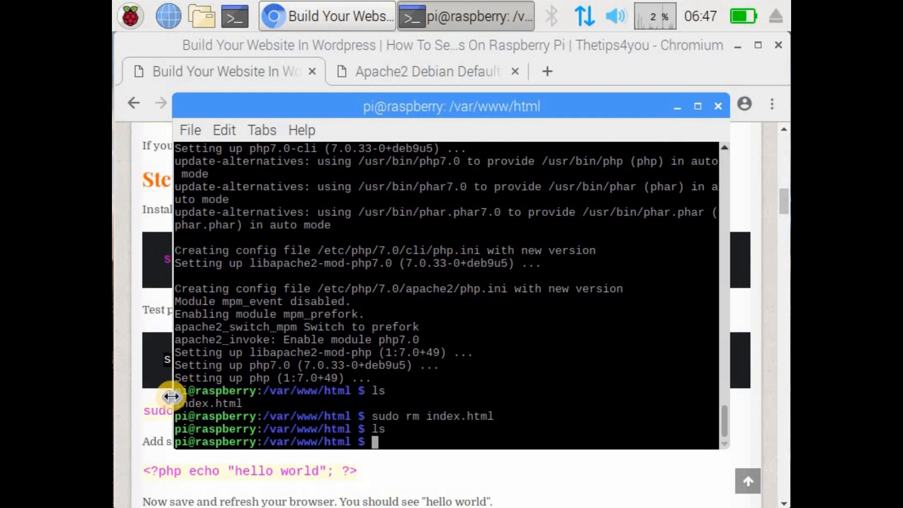
Step: Copy sudo leafpad index.php from the Chromium tutorial and run it in the terminal to open the new file
drag(145, 410, 151, 410)
drag(311, 411, 143, 410)
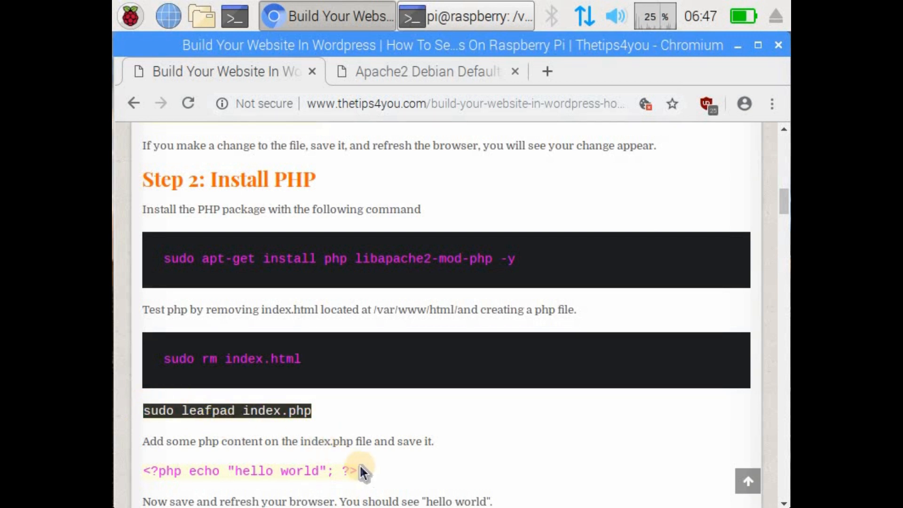
click(463, 18)
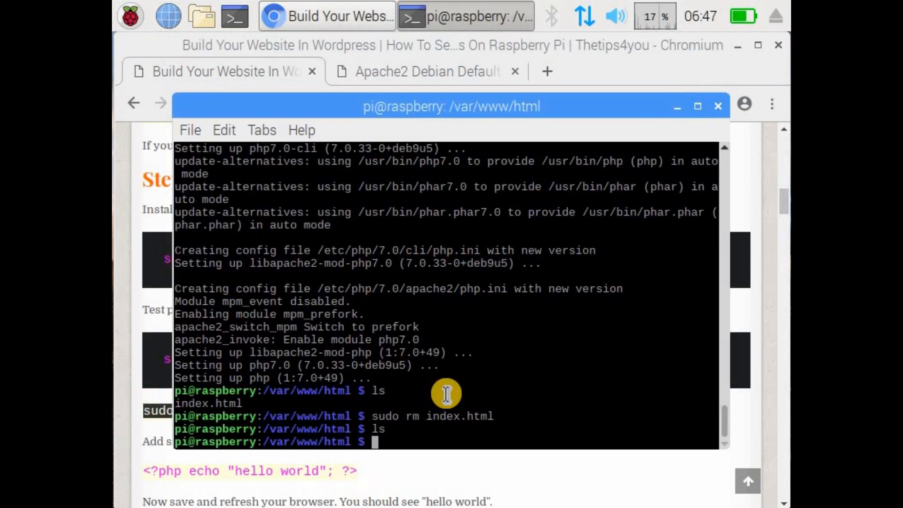
right_click(434, 438)
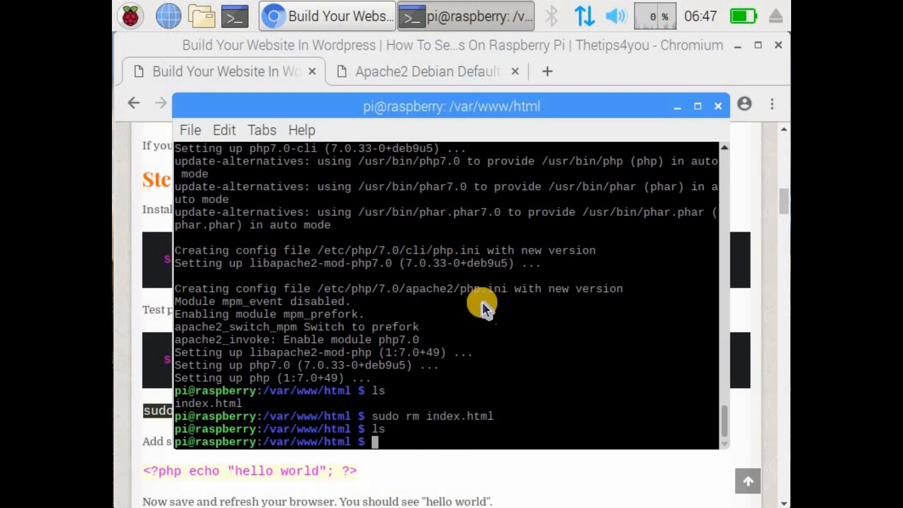
click(469, 226)
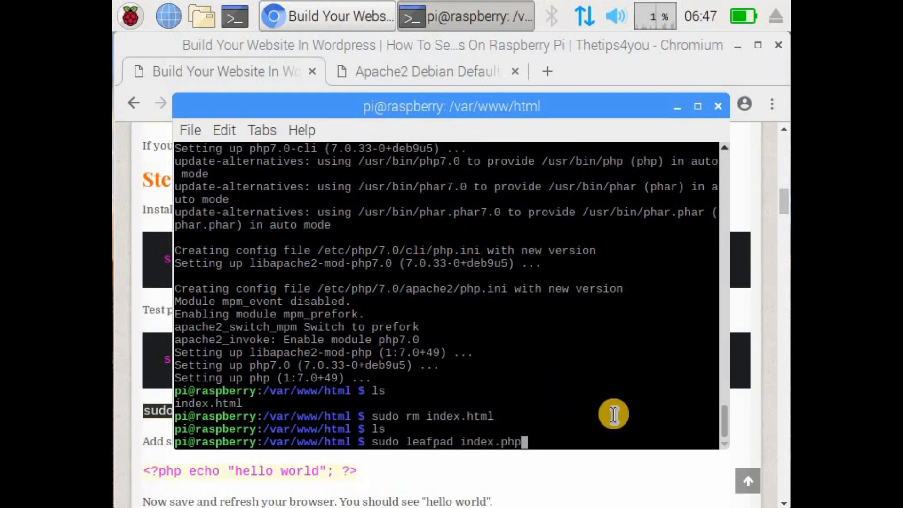
key(Return)
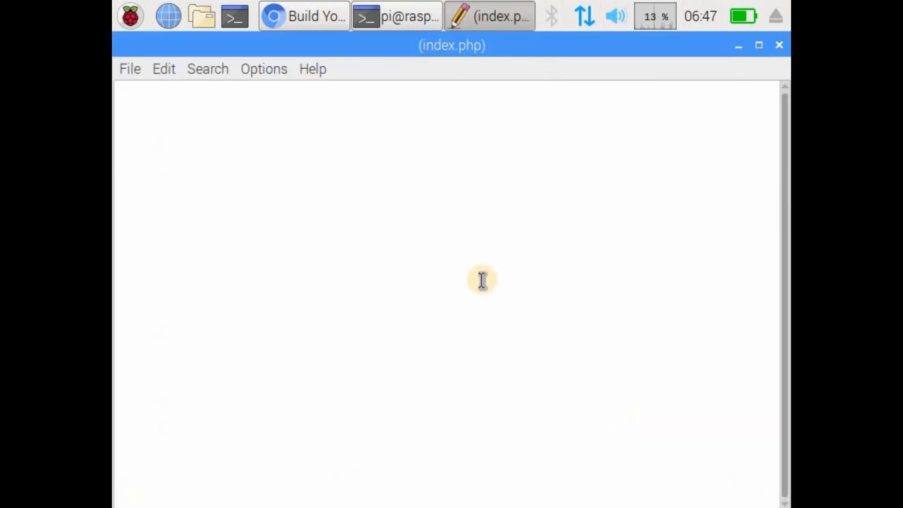
Step: Switch to the Chromium tutorial and copy the code line <?php echo "hello world"; ?>
click(297, 12)
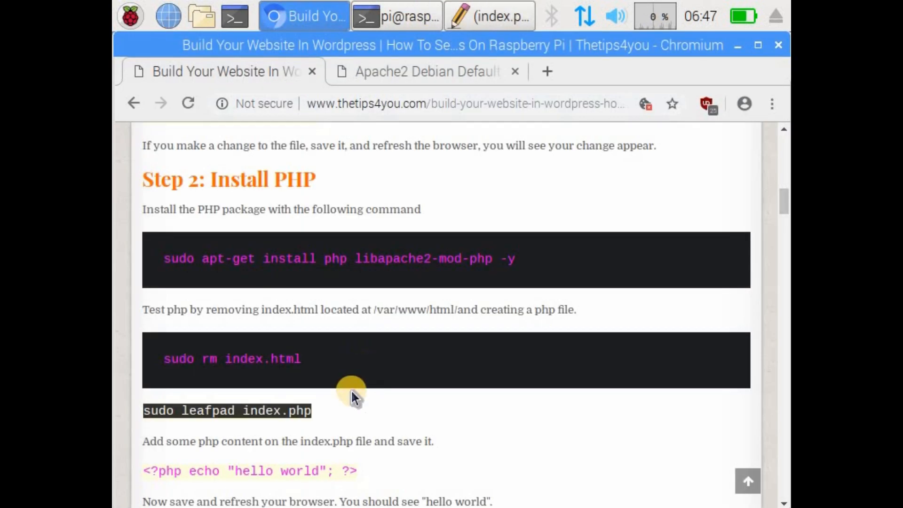
mouse_move(355, 472)
mouse_down()
mouse_move(228, 460)
mouse_move(147, 474)
mouse_move(349, 474)
mouse_up()
right_click(154, 471)
click(147, 471)
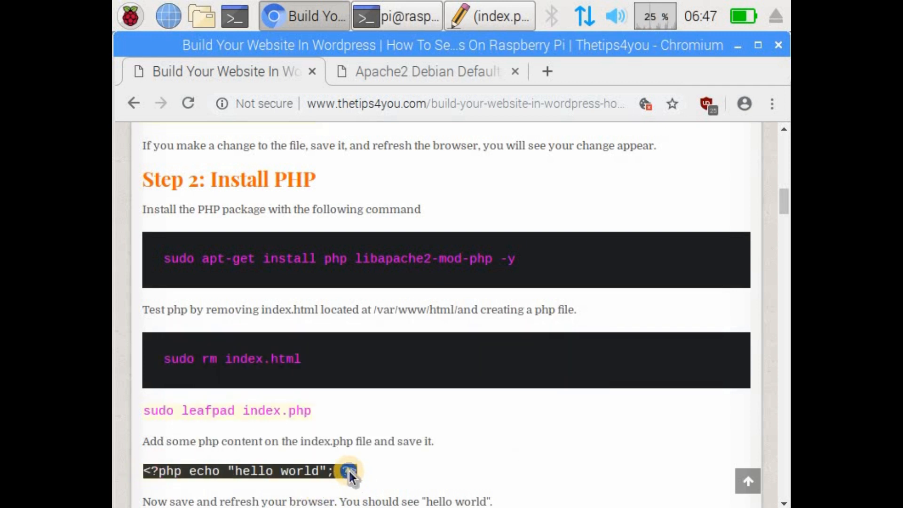
right_click(349, 470)
click(408, 339)
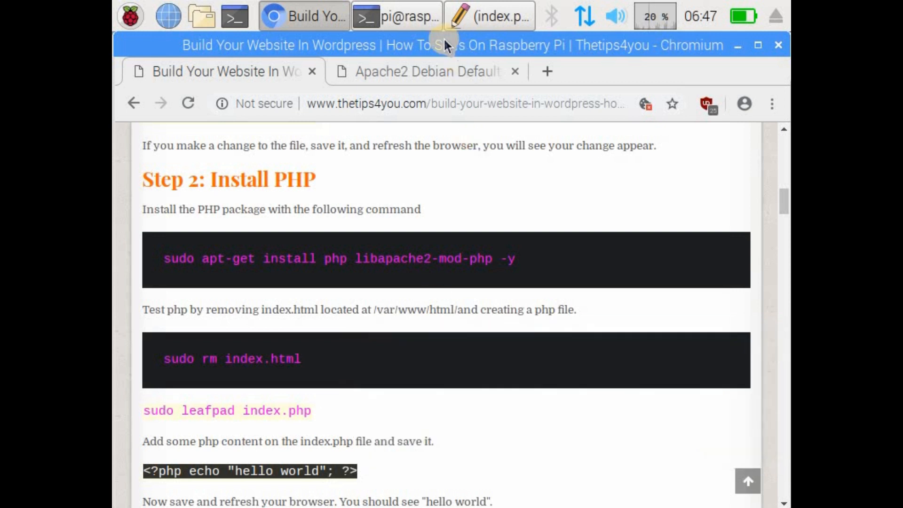
Step: Paste the hello world PHP line into index.php in the text editor, save the file and close it
click(463, 19)
click(487, 14)
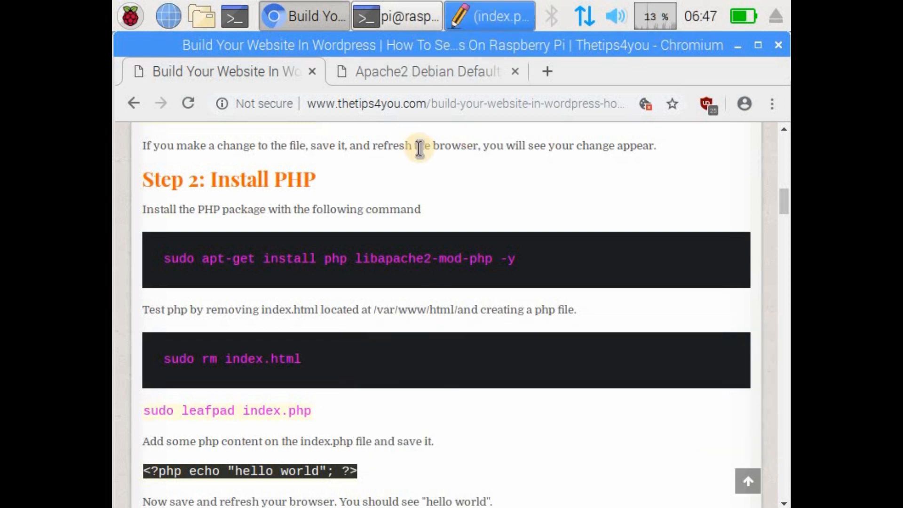
right_click(287, 185)
click(325, 242)
click(128, 70)
click(164, 140)
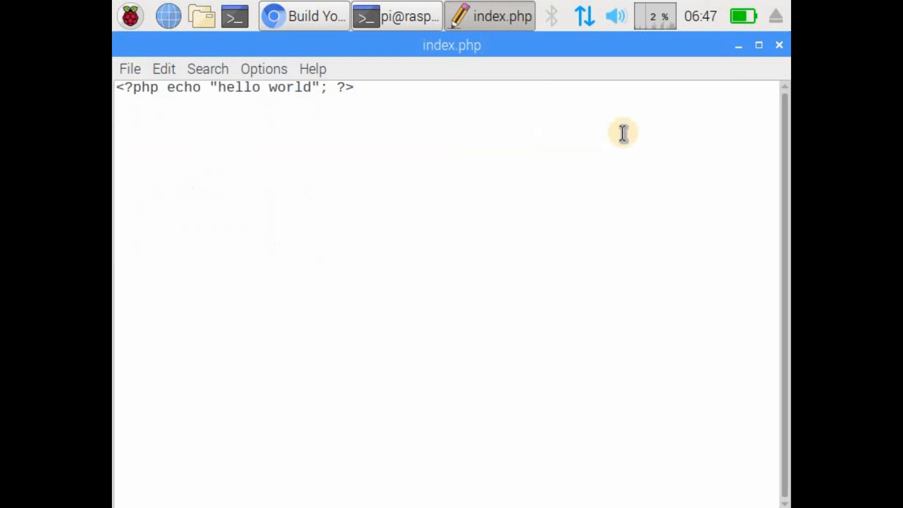
click(780, 45)
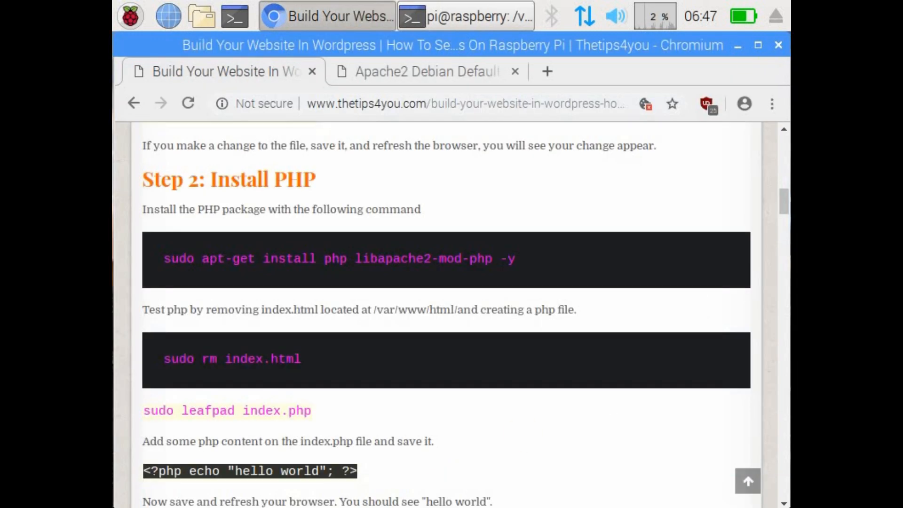
Step: Switch to the terminal and list the web folder's contents with ls
click(459, 17)
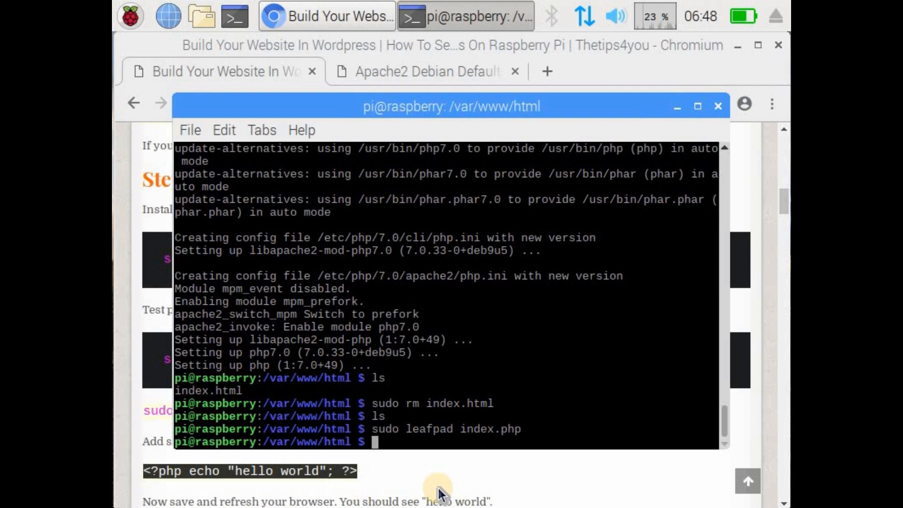
text(ls)
key(Return)
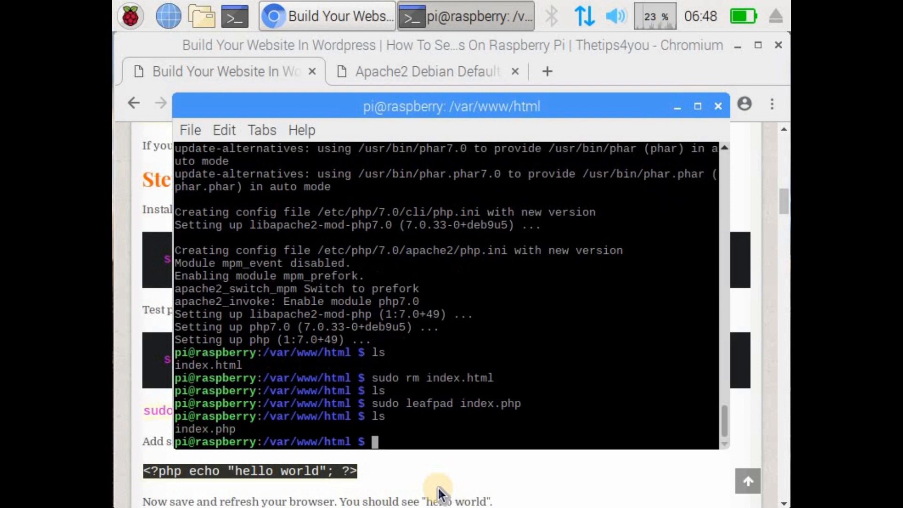
Step: Reload the localhost page in Chromium to test index.php and select the page's text
click(417, 456)
scroll(412, 437, down, 2)
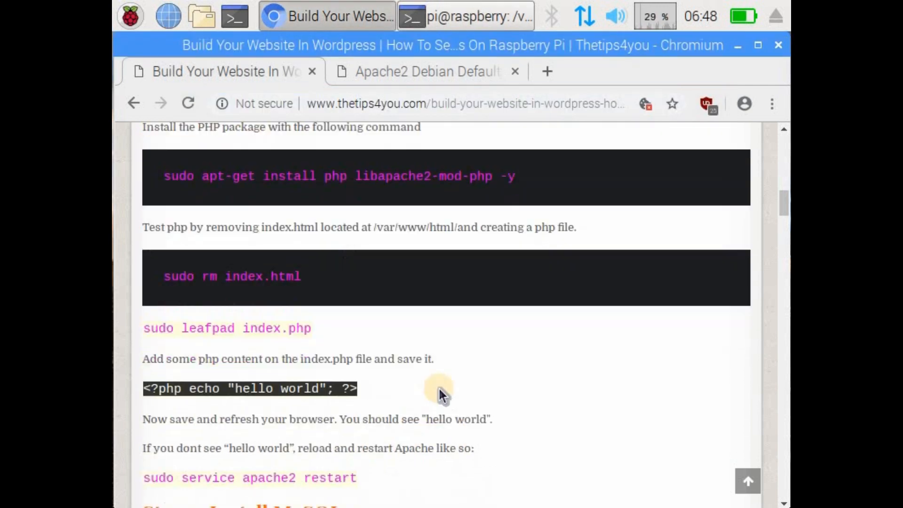
click(391, 72)
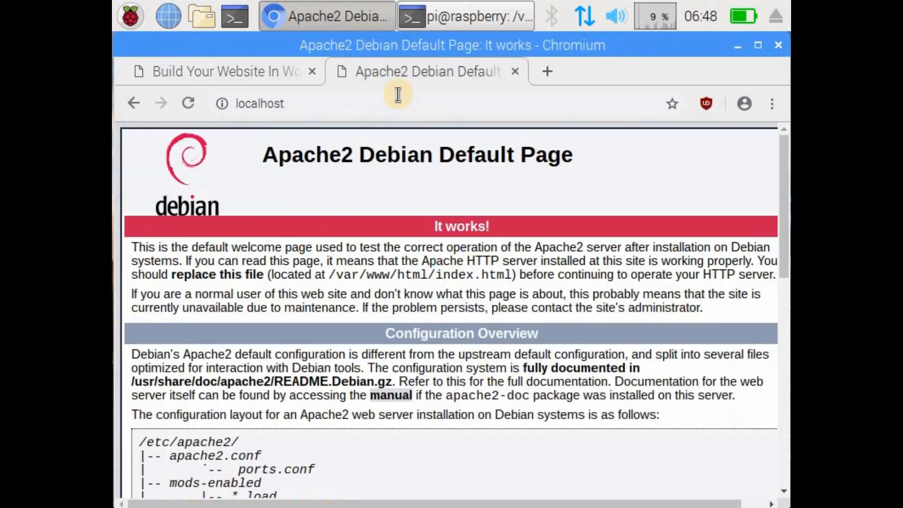
click(386, 108)
key(Return)
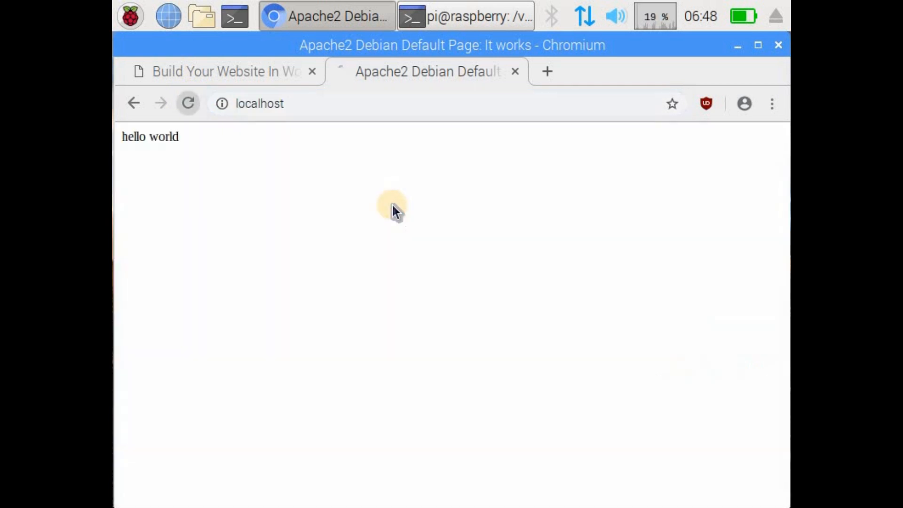
key(ctrl+a)
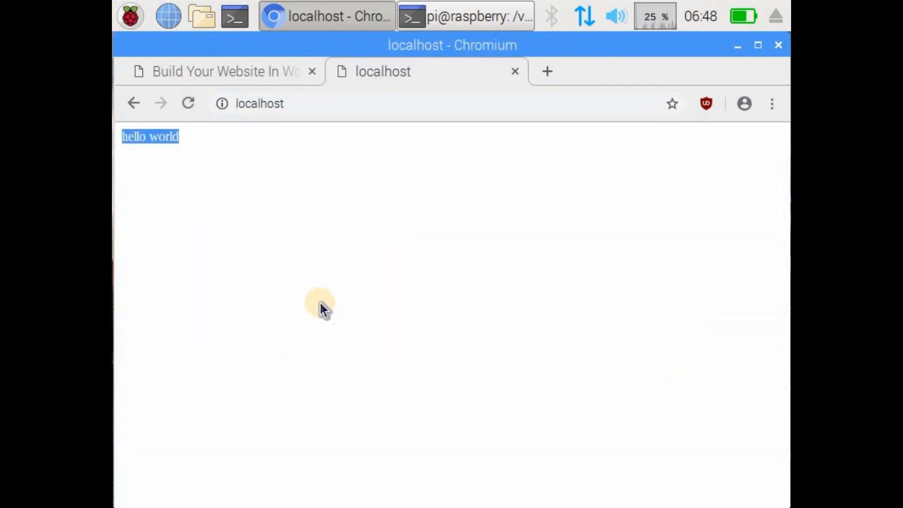
Step: Return to the tutorial page and copy the command sudo service apache2 restart
click(265, 66)
click(457, 354)
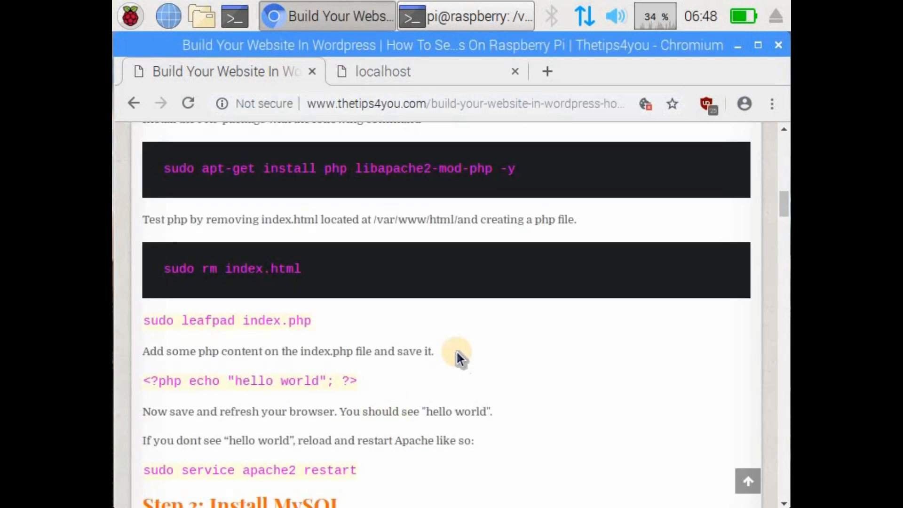
scroll(390, 421, down, 2)
scroll(361, 391, down, 1)
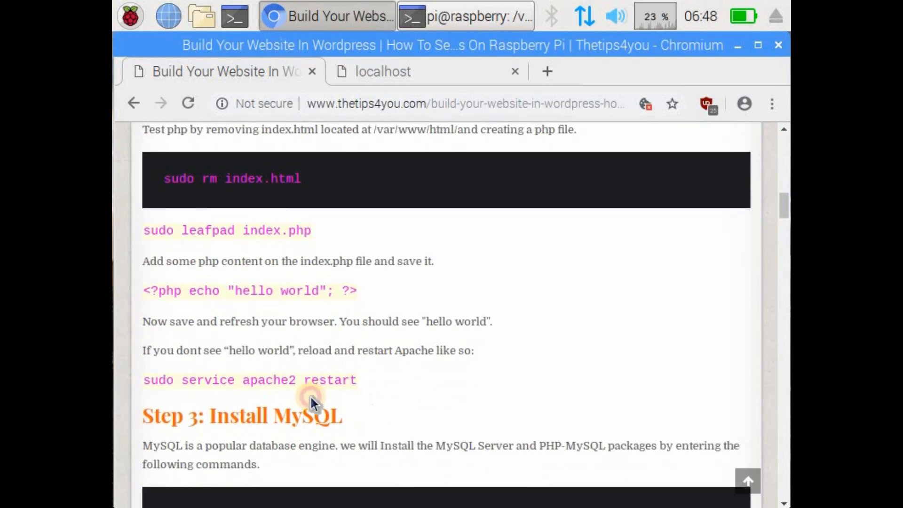
triple_click(147, 381)
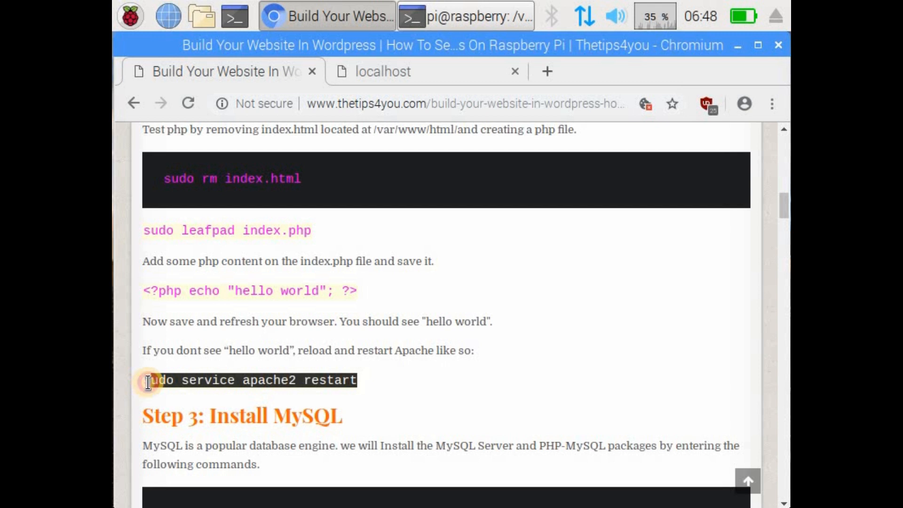
right_click(155, 380)
click(262, 254)
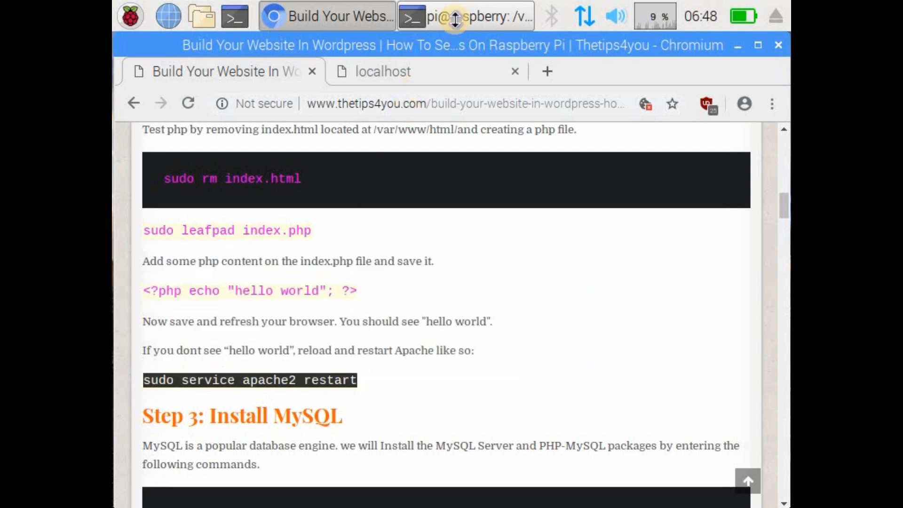
Step: Switch to the terminal, run the copied sudo service apache2 restart command and clear the screen
click(462, 19)
click(402, 444)
right_click(442, 297)
click(452, 230)
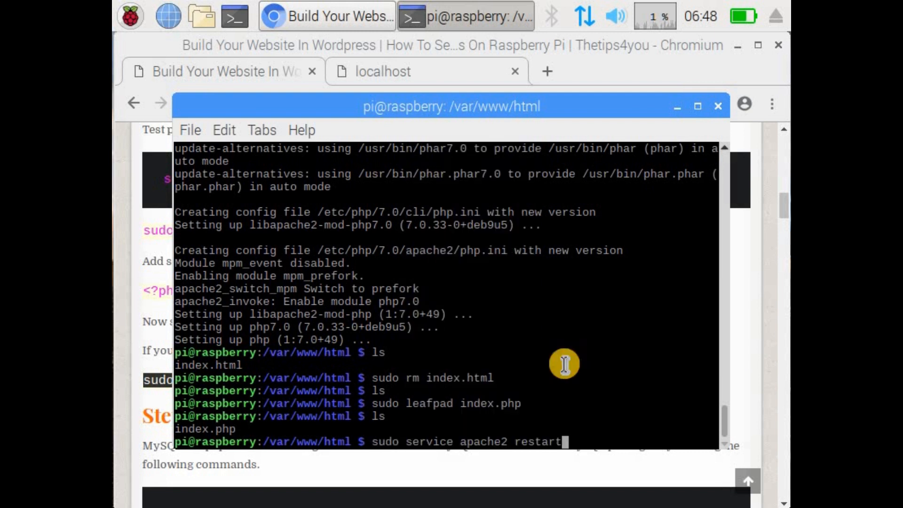
key(Return)
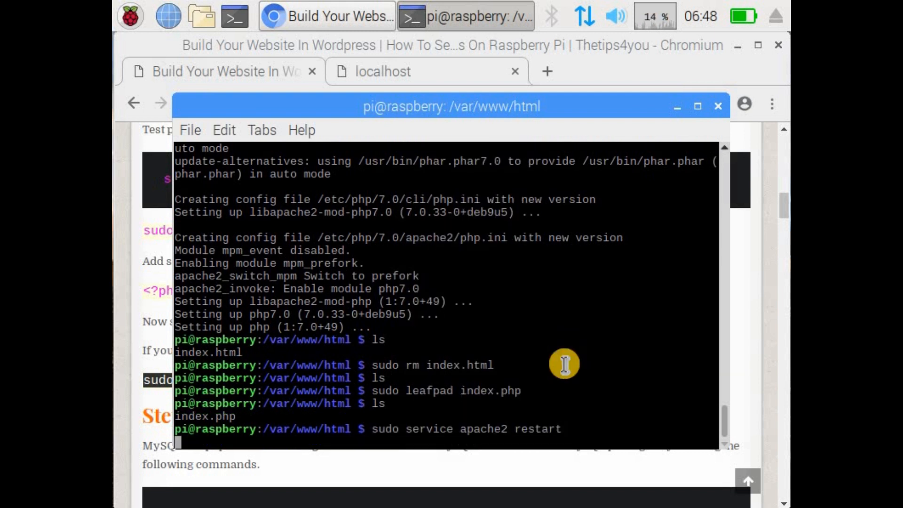
text(clear)
key(Return)
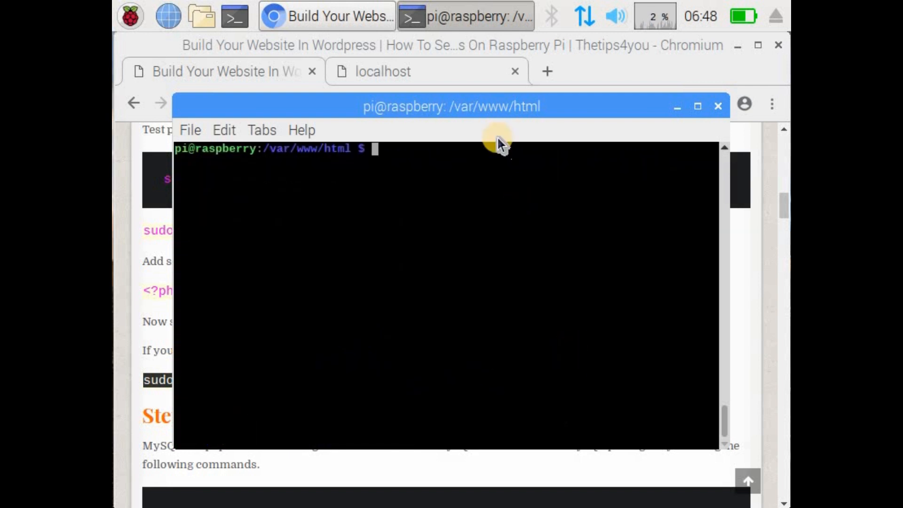
Step: Switch to Chromium, reload the localhost page to retest index.php and return to the tutorial page
click(416, 74)
click(186, 101)
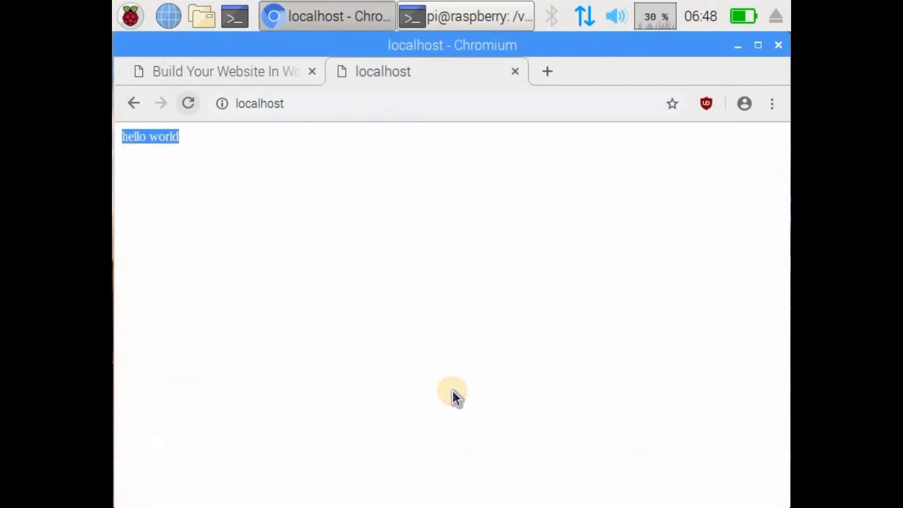
click(278, 75)
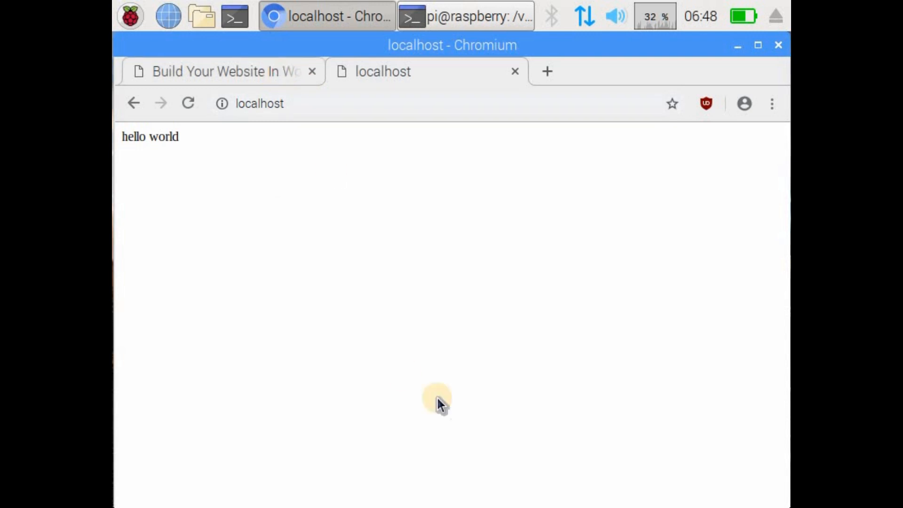
Step: Copy the command sudo apt-get install mysql-server php-mysql -y from Step 3 of the tutorial
click(468, 382)
scroll(299, 344, down, 2)
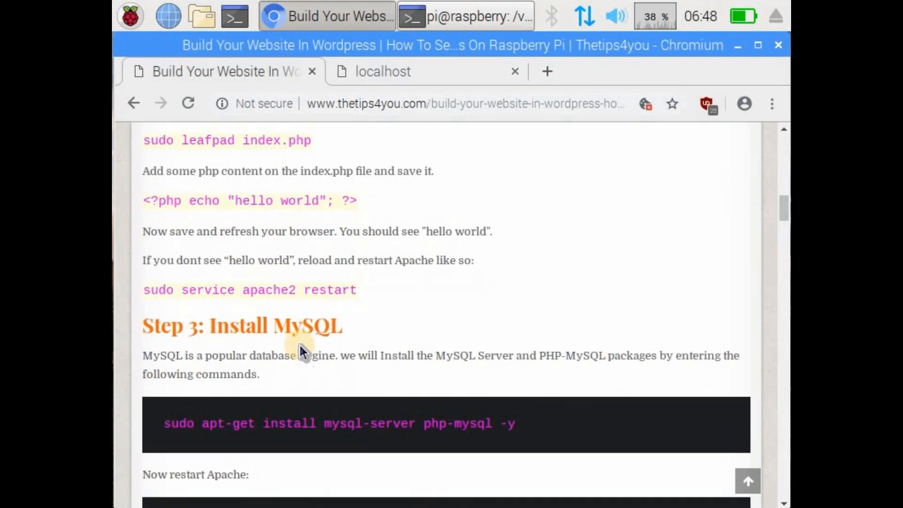
scroll(270, 321, down, 3)
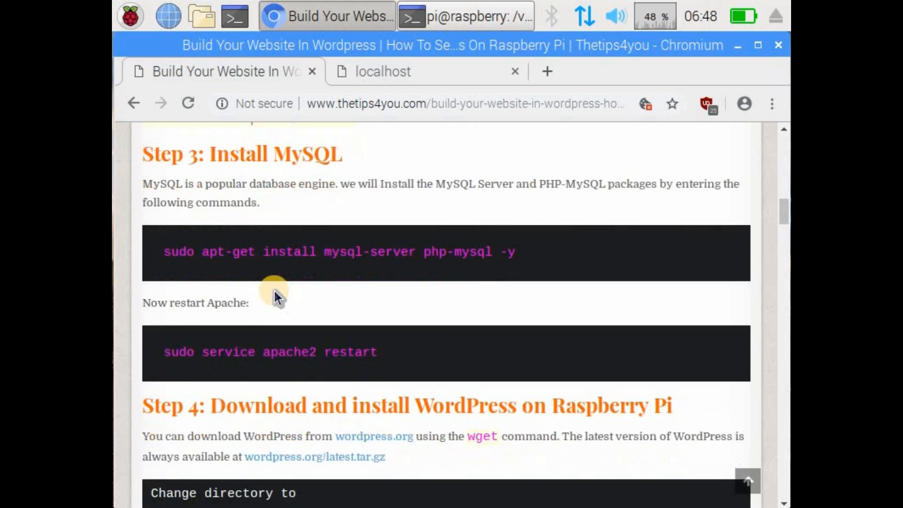
drag(163, 244, 521, 246)
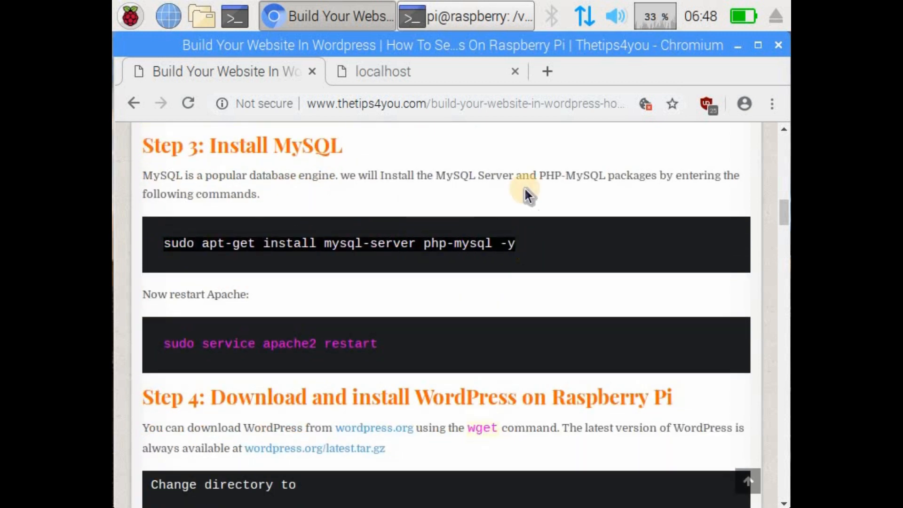
Step: Switch to the terminal, run the copied MySQL install command and minimize the browser window
click(451, 14)
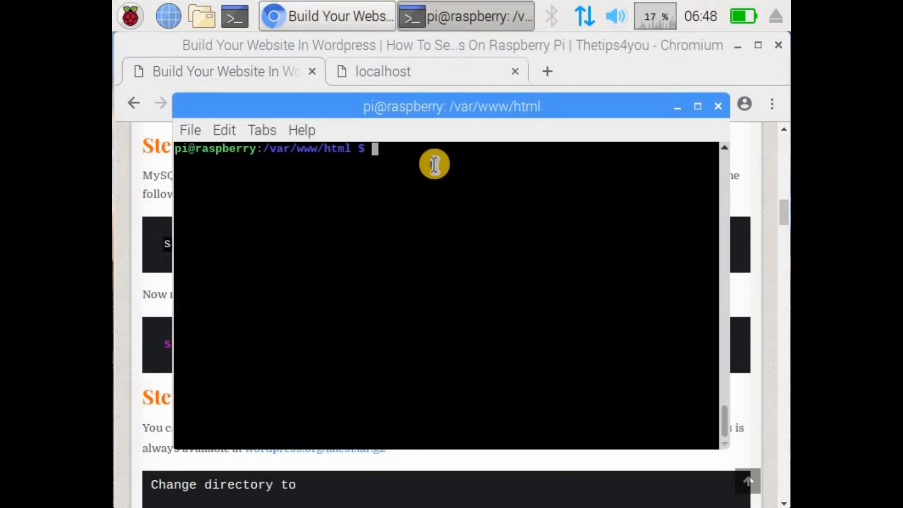
right_click(434, 164)
click(515, 253)
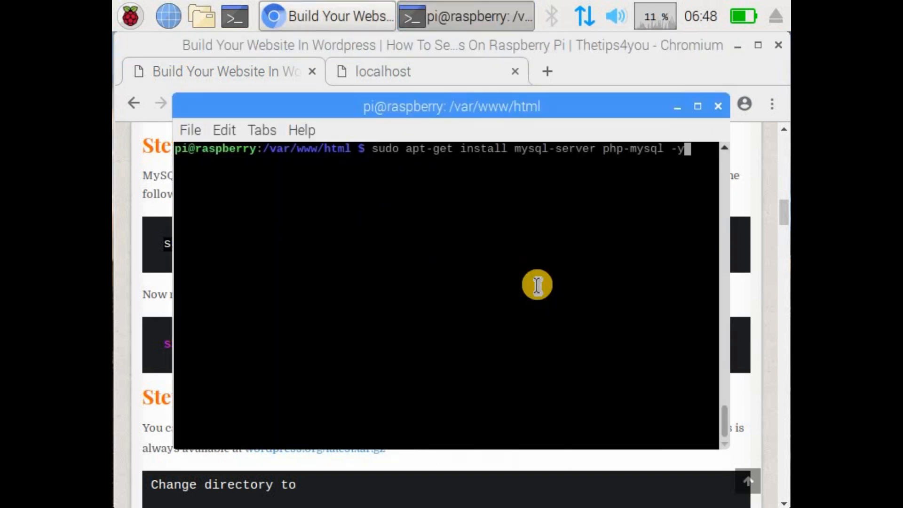
key(Return)
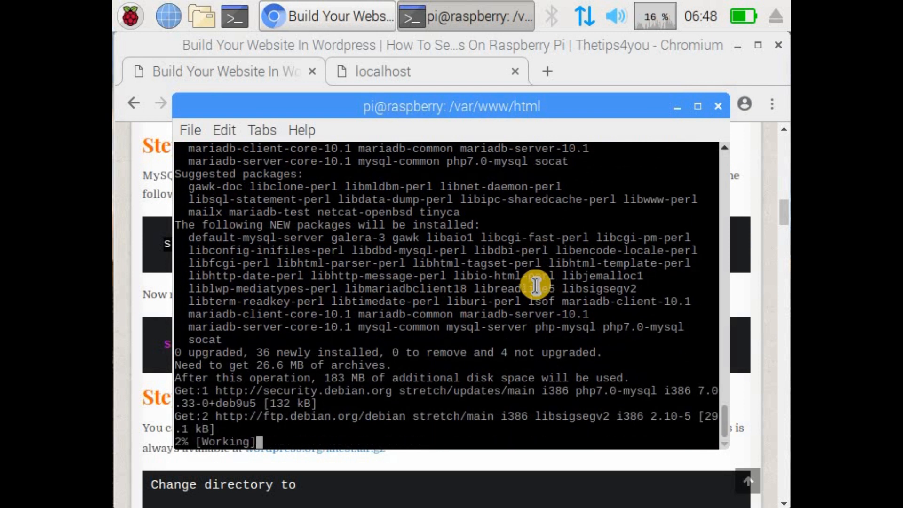
click(737, 46)
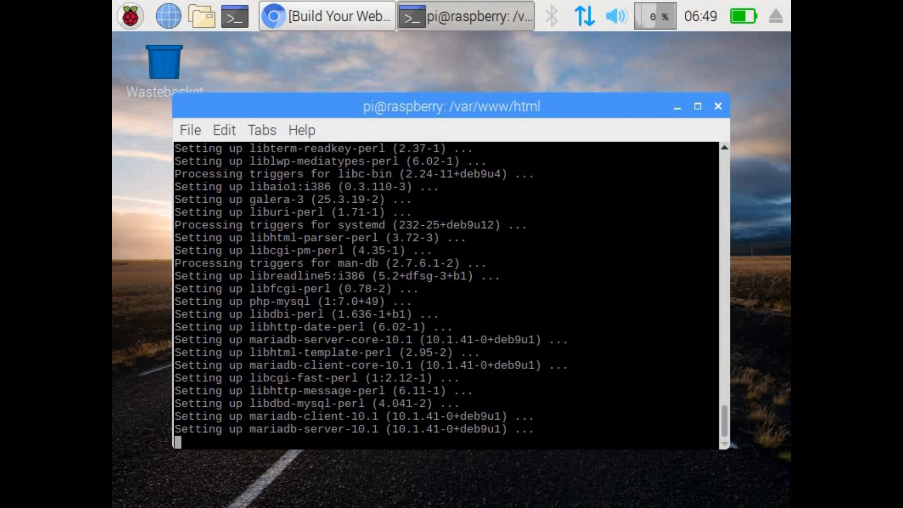
Step: Restore the browser and copy the command sudo service apache2 restart from the end of Step 3
click(336, 18)
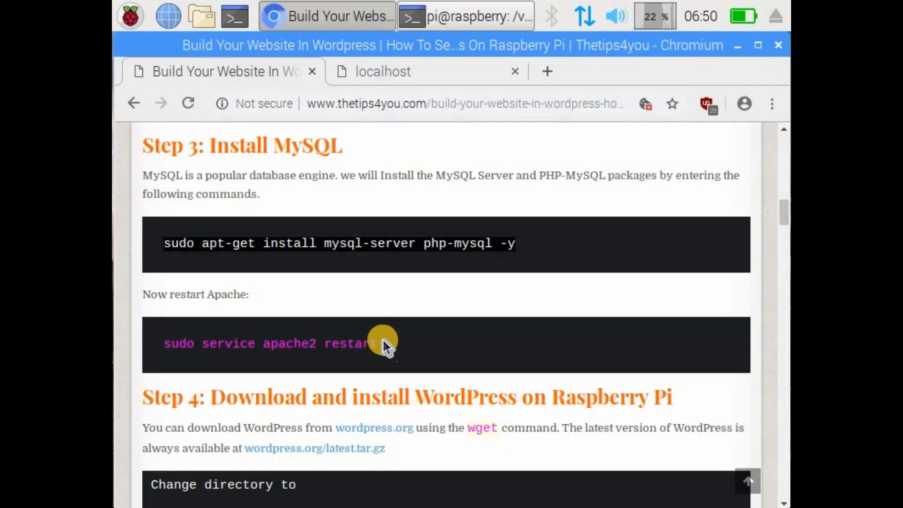
drag(379, 343, 168, 344)
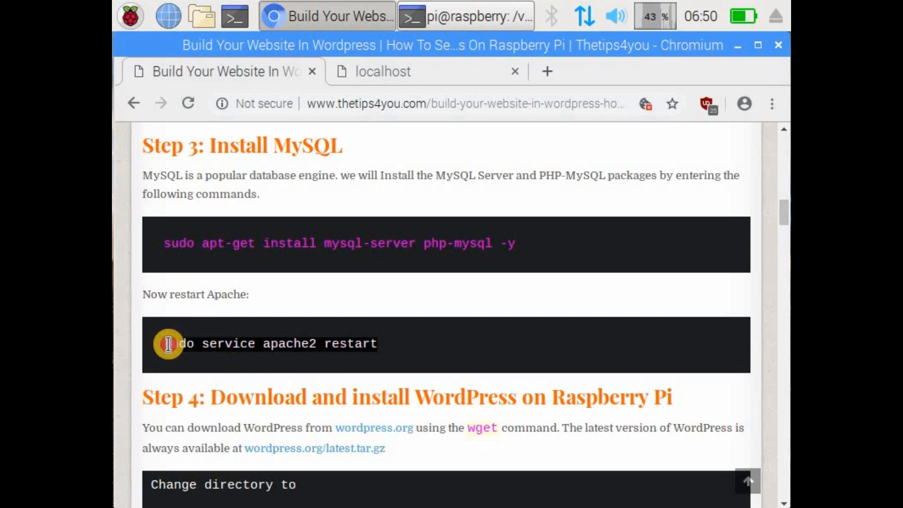
right_click(170, 346)
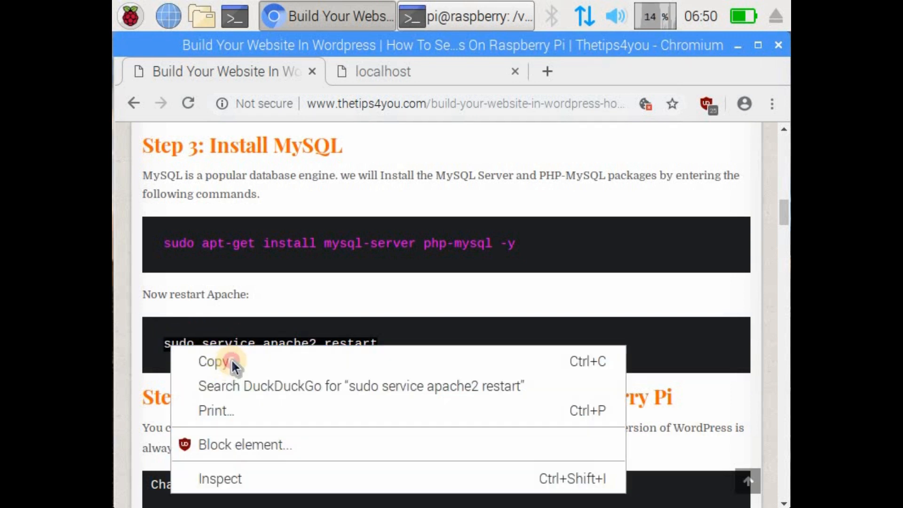
click(232, 361)
Step: Switch to the terminal, restart Apache with the copied command and clear the screen
click(475, 17)
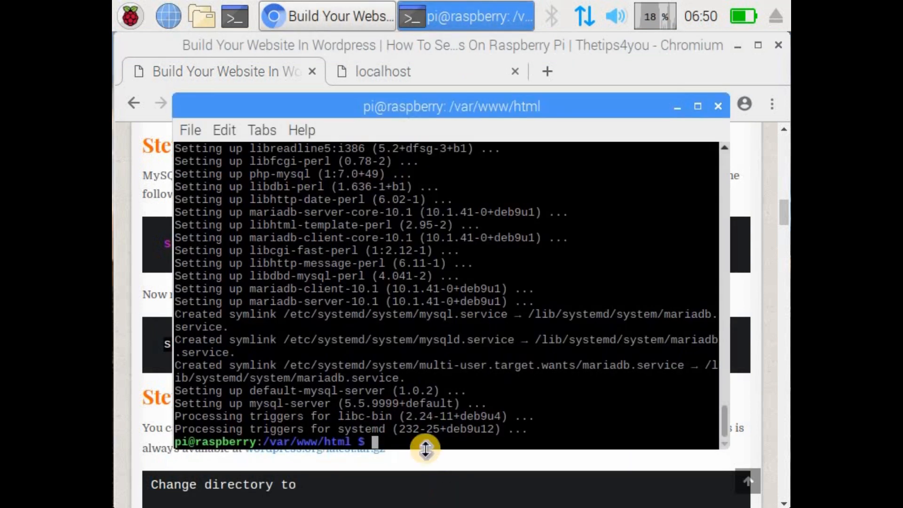
right_click(460, 401)
click(528, 191)
key(Return)
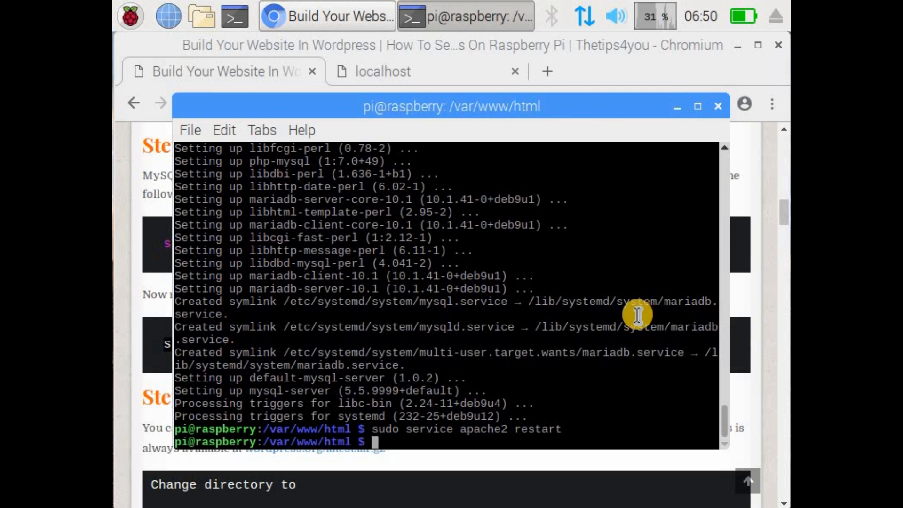
text(clear)
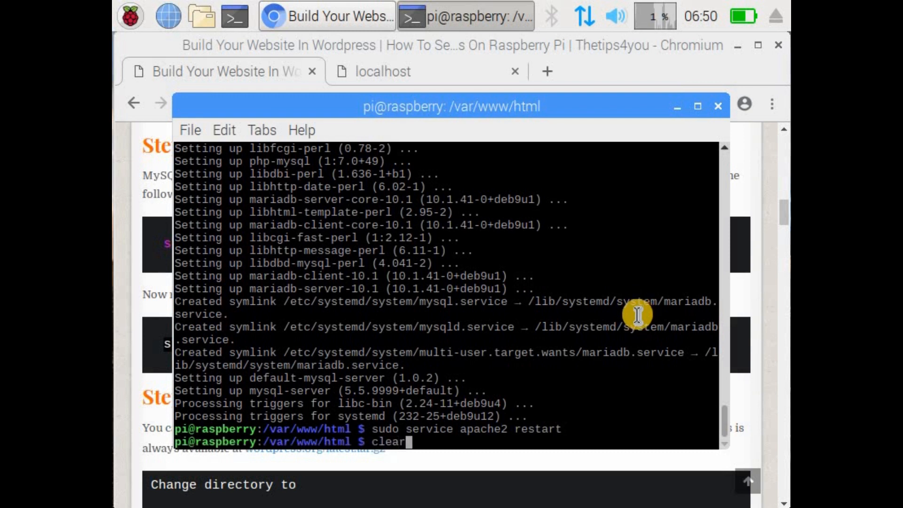
key(Return)
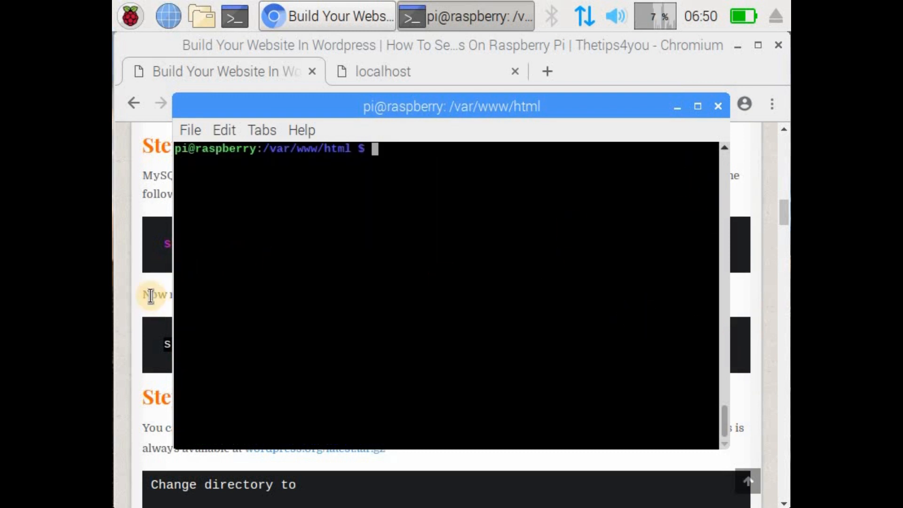
Step: Return to the tutorial in Chromium and read the Step 4 instructions for downloading and installing WordPress
key(alt+Tab)
scroll(289, 358, down, 2)
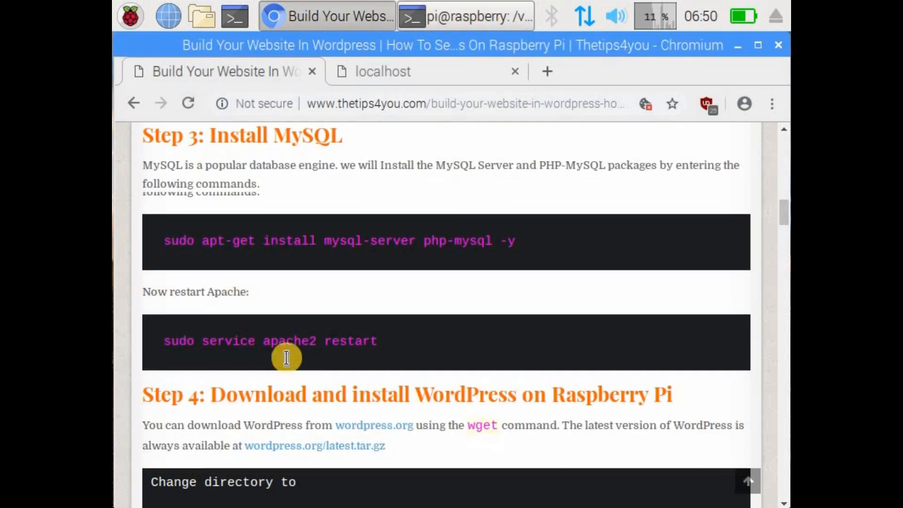
scroll(466, 364, down, 2)
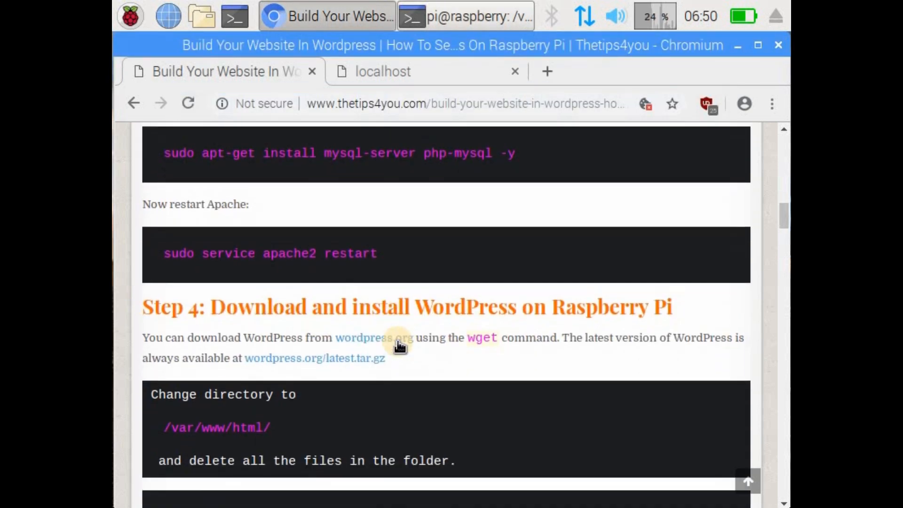
scroll(447, 339, down, 2)
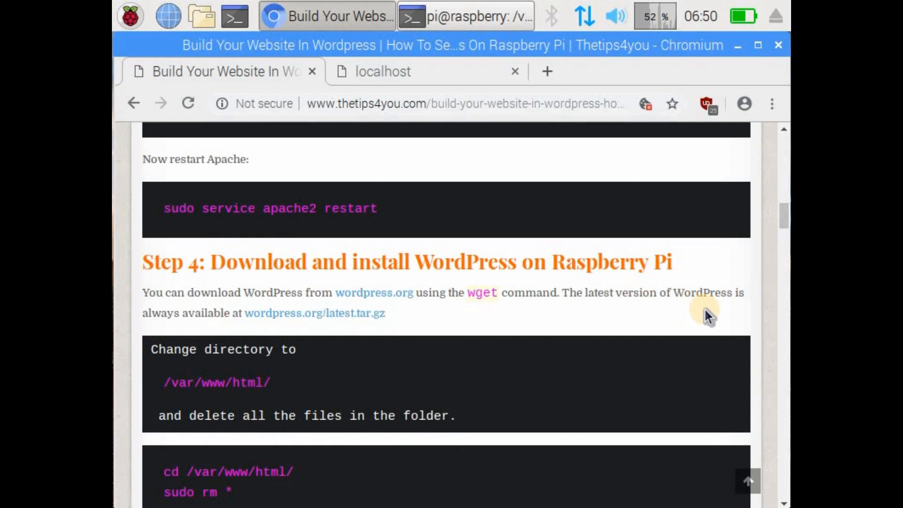
scroll(704, 309, down, 2)
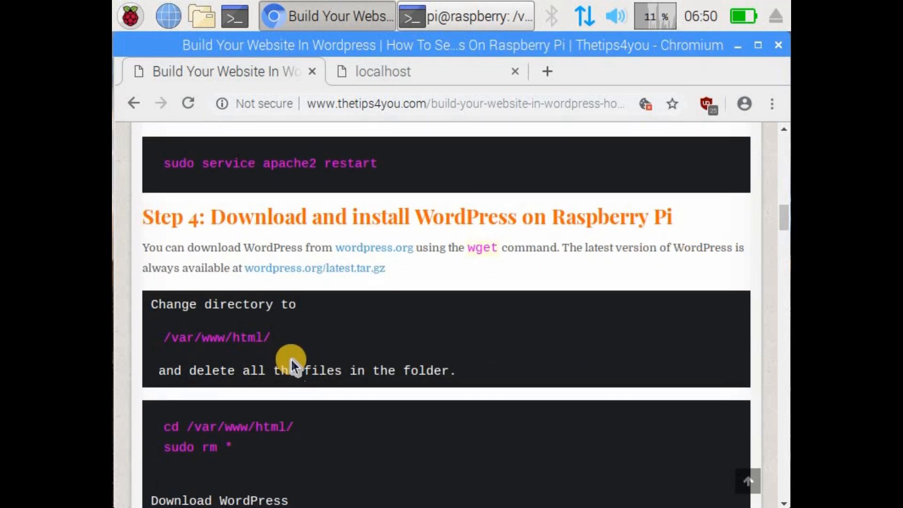
scroll(309, 365, down, 2)
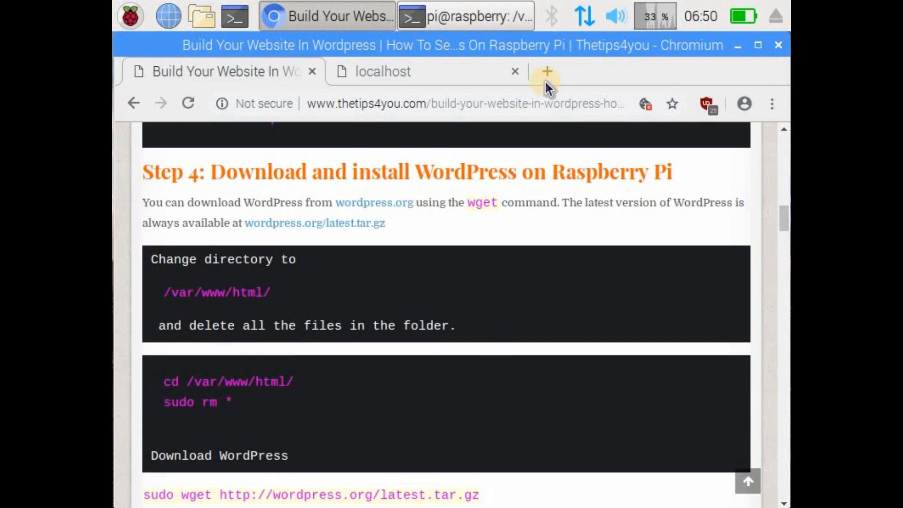
Step: Switch to the terminal and list the files in /var/www/html with ls
click(478, 13)
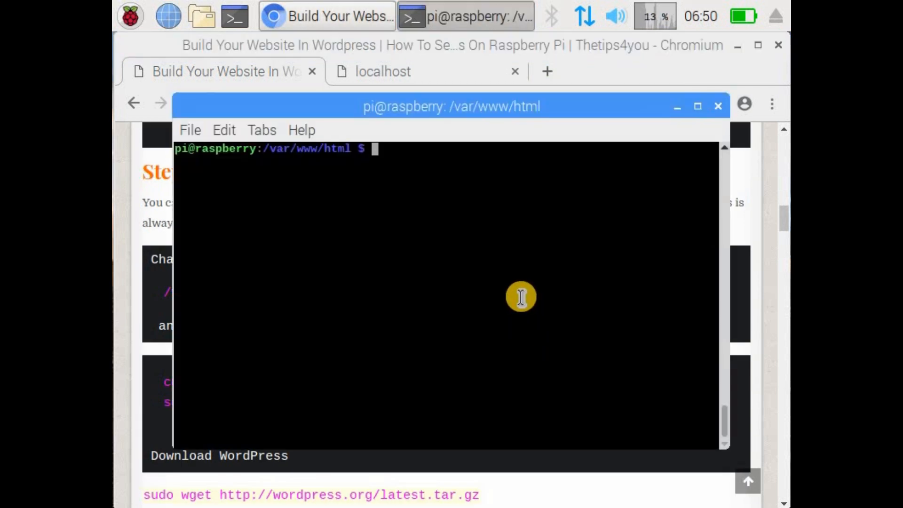
text(ls)
key(Return)
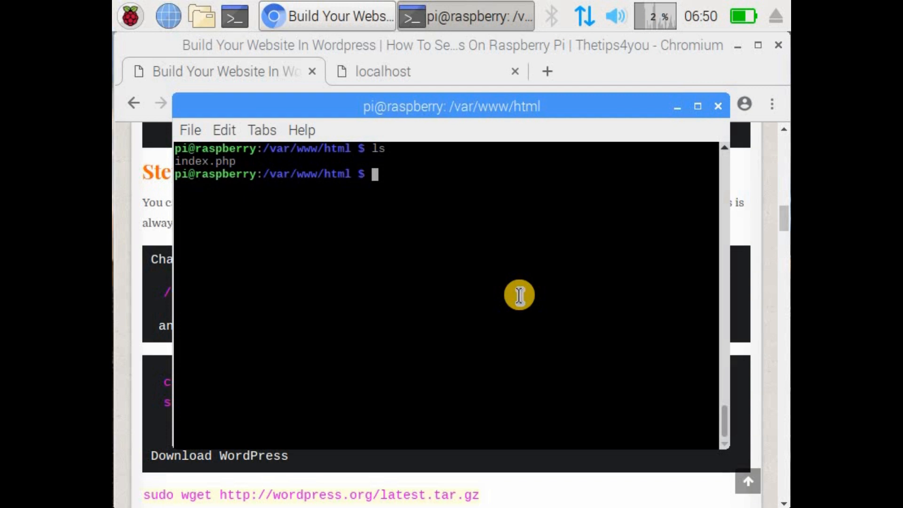
Step: Return to the tutorial page and copy the command sudo rm * from Step 4
click(154, 218)
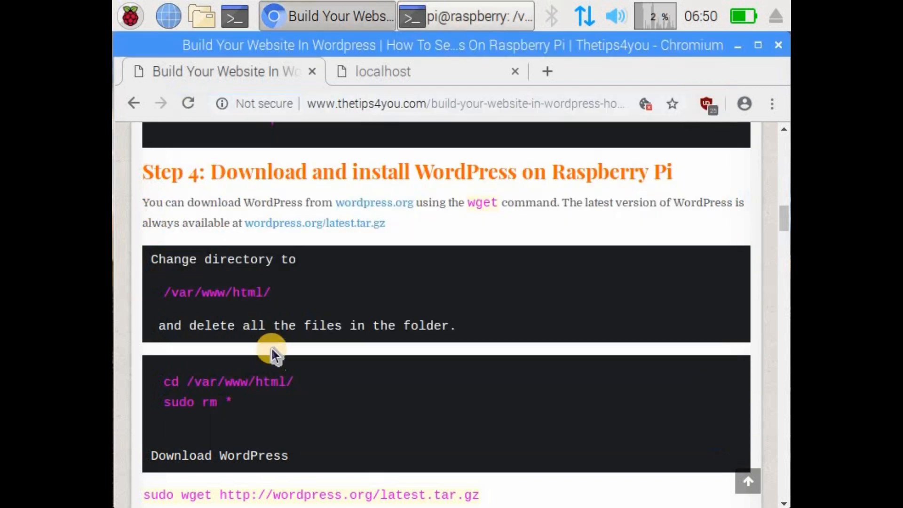
drag(237, 407, 162, 407)
right_click(174, 403)
click(233, 273)
Step: Switch to the terminal, delete all files in /var/www/html with the copied sudo rm * command and check the folder with ls
click(432, 25)
right_click(440, 189)
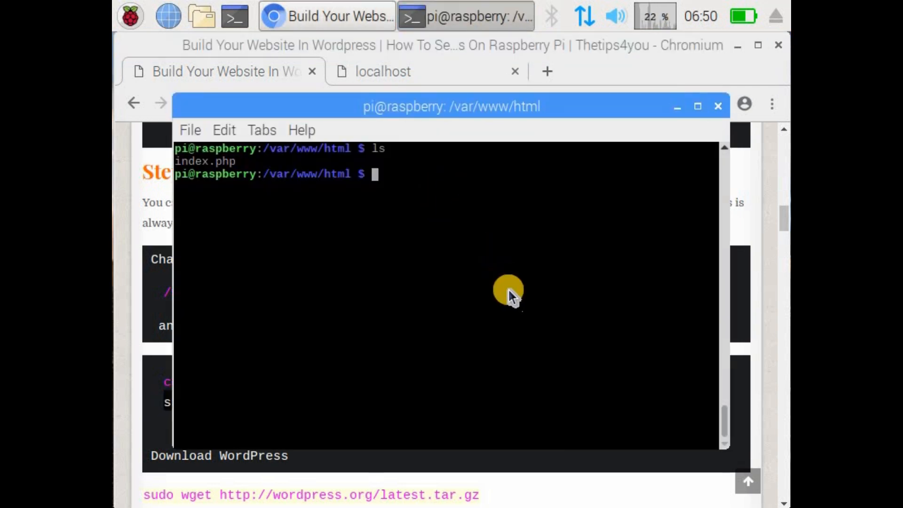
click(508, 276)
key(Return)
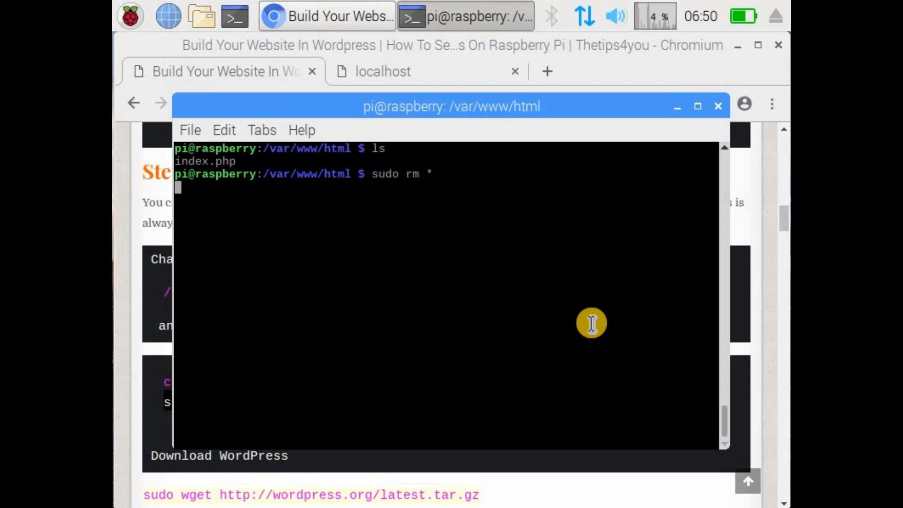
text(ls)
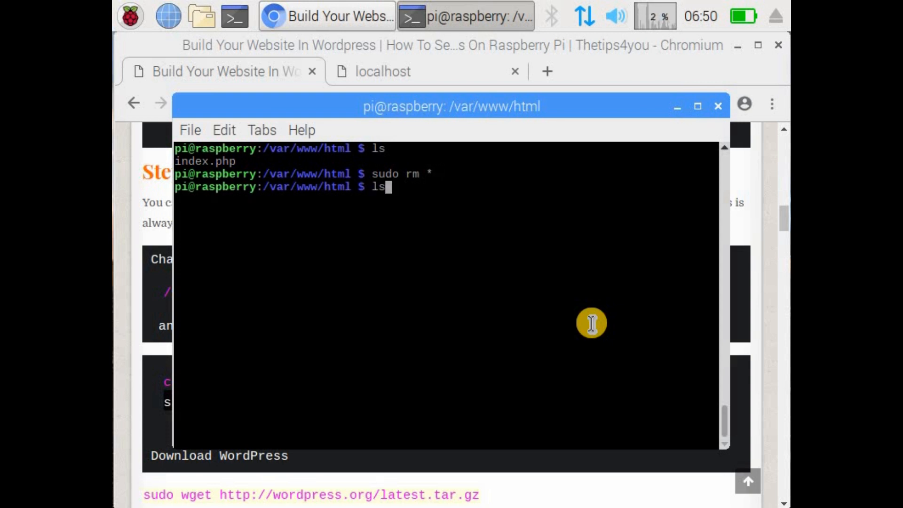
key(Return)
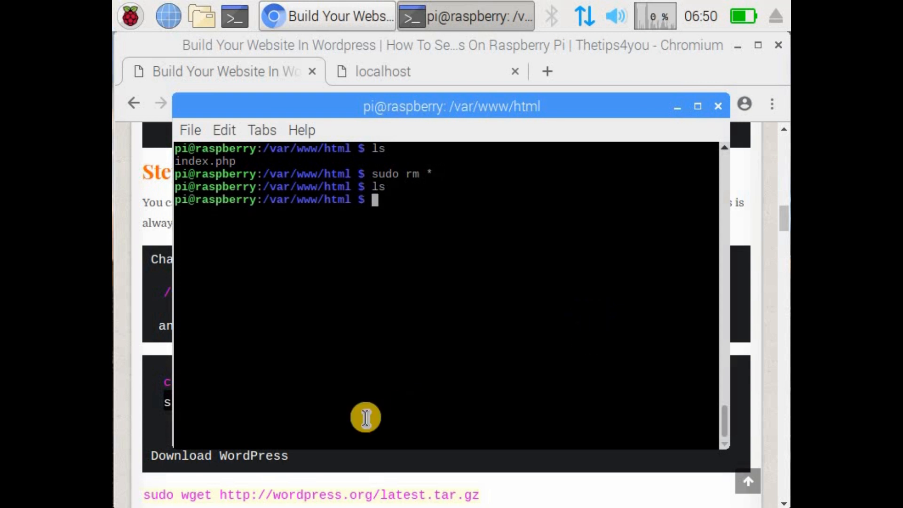
click(155, 393)
scroll(319, 393, down, 5)
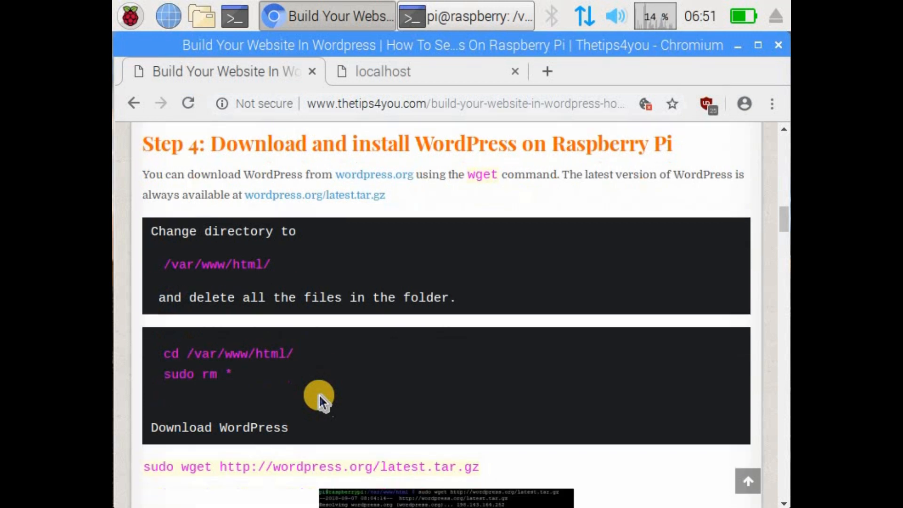
drag(485, 271, 146, 269)
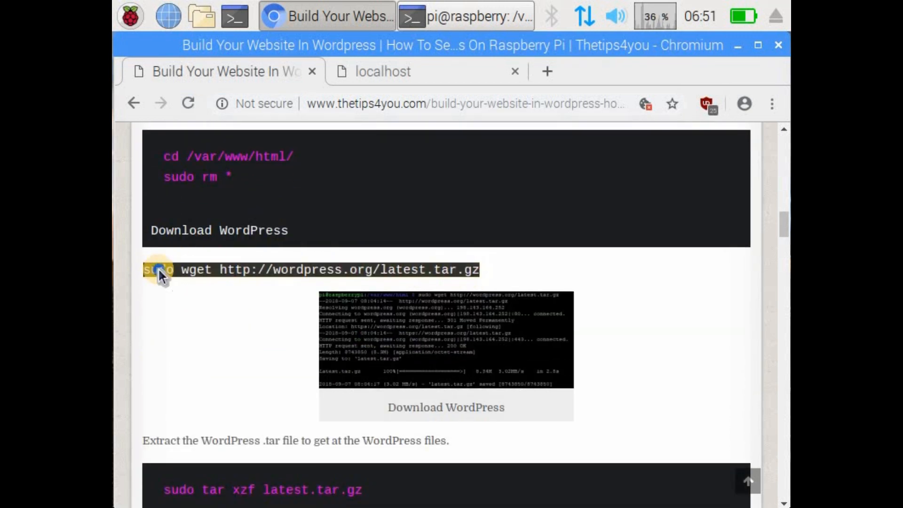
right_click(160, 271)
click(458, 21)
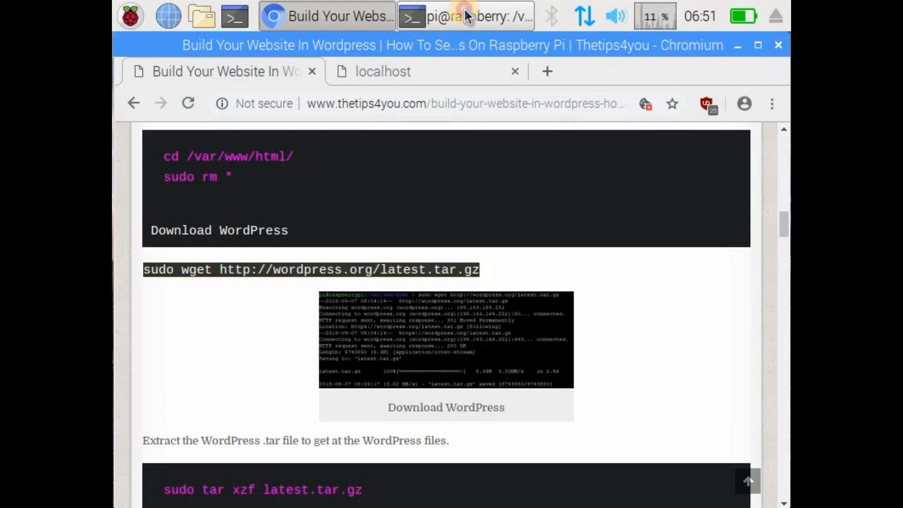
right_click(493, 252)
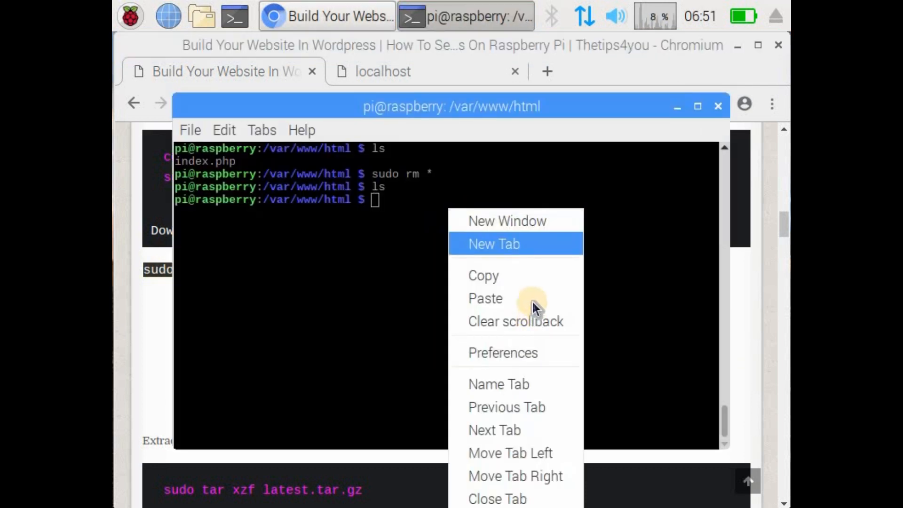
click(573, 301)
key(BackSpace)
key(BackSpace)
key(BackSpace)
key(BackSpace)
key(BackSpace)
key(BackSpace)
key(BackSpace)
key(BackSpace)
key(BackSpace)
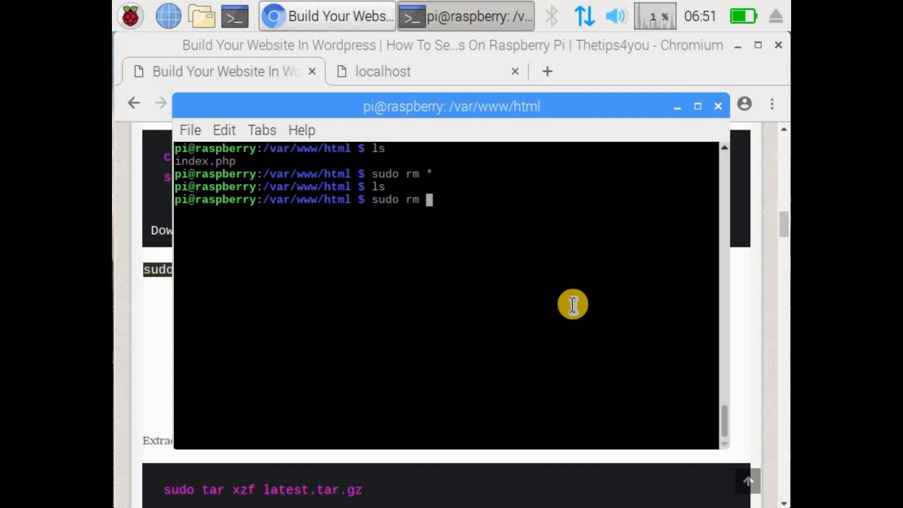
mouse_move(145, 270)
mouse_down()
mouse_move(494, 292)
mouse_move(293, 250)
mouse_move(143, 271)
mouse_up()
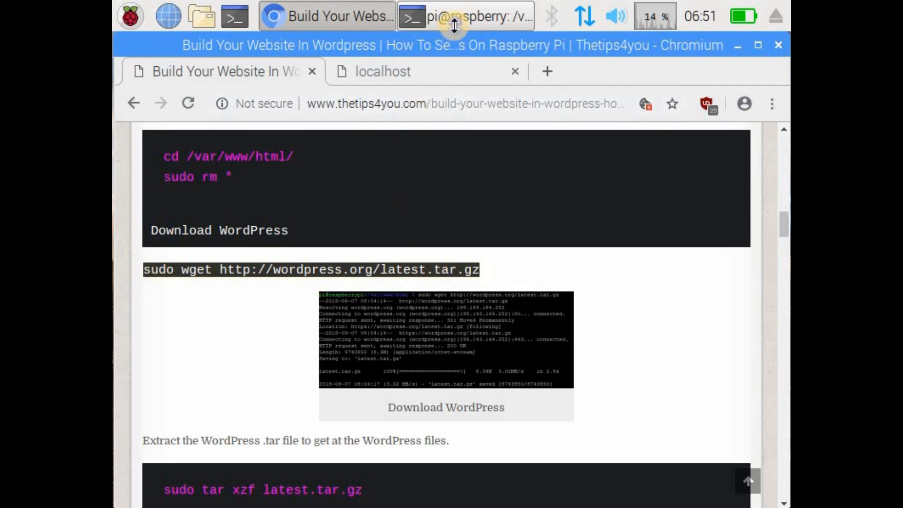
key(alt+Tab)
right_click(522, 240)
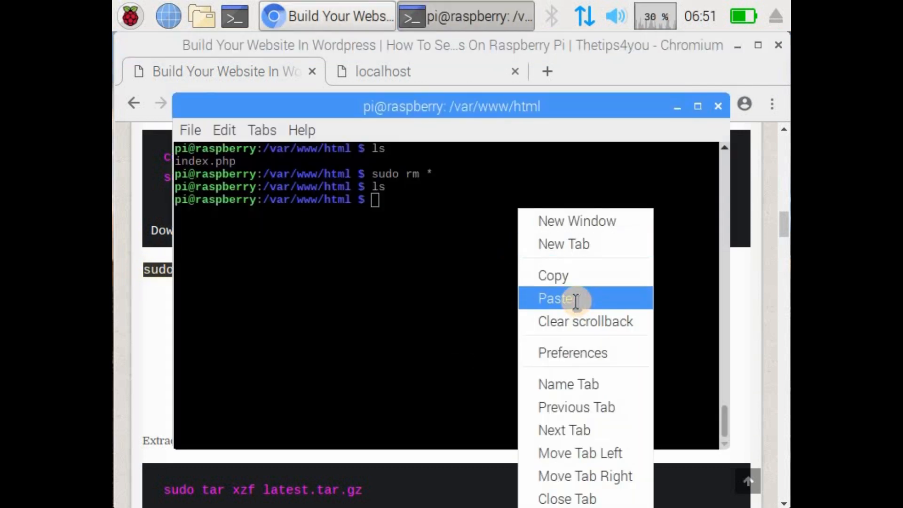
click(575, 301)
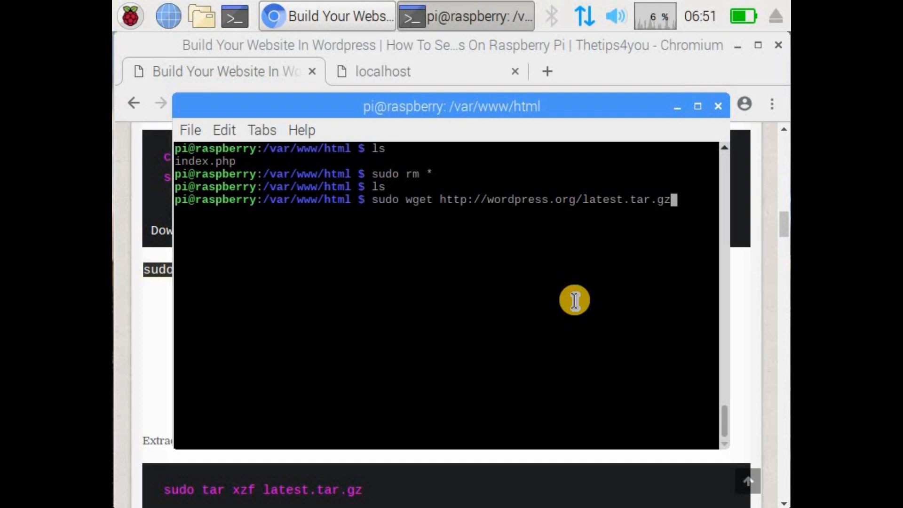
key(Return)
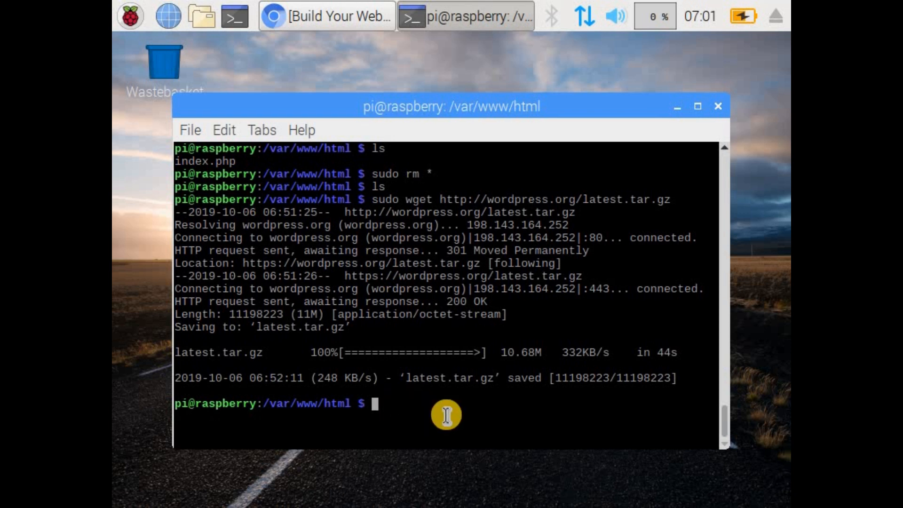
key(Return)
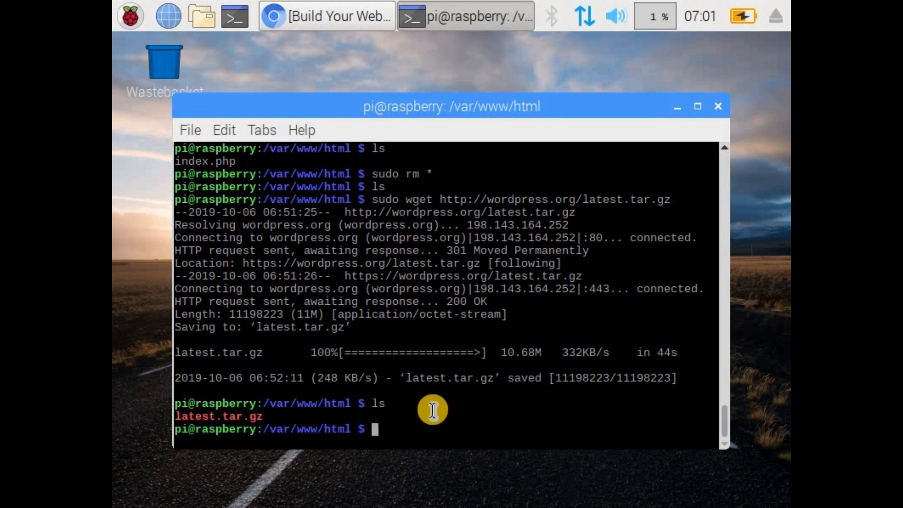
Step: Return to the tutorial in Chromium and copy the extraction command sudo tar xzf latest.tar.gz
click(348, 17)
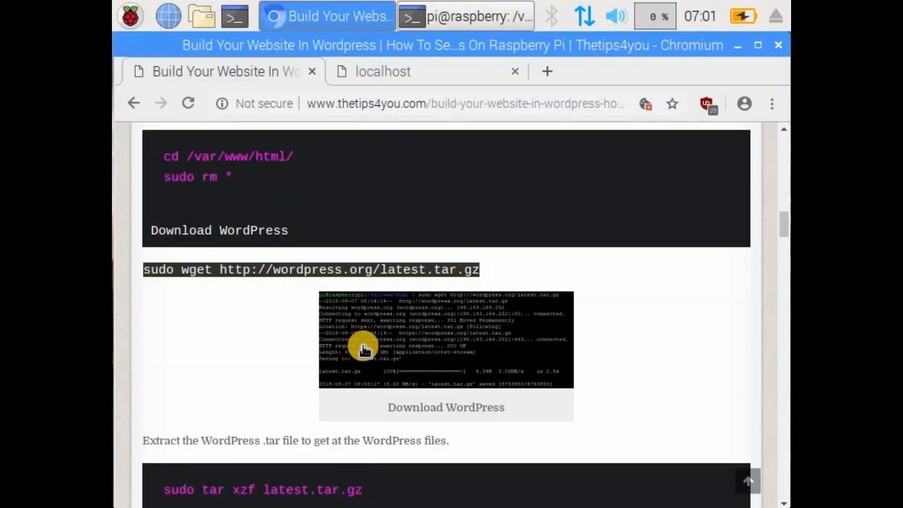
click(249, 297)
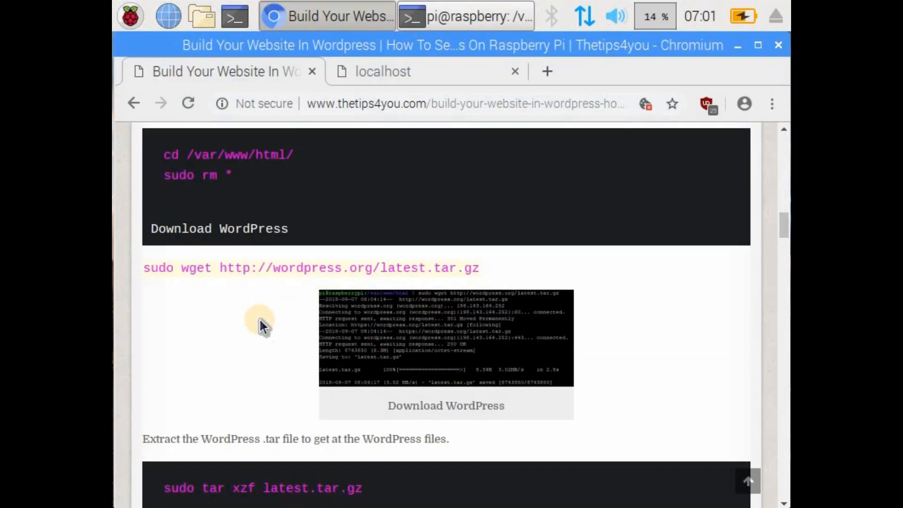
scroll(346, 371, down, 3)
drag(342, 357, 163, 353)
right_click(177, 357)
click(210, 369)
Step: Switch to the terminal, extract the WordPress archive with the copied sudo tar xzf latest.tar.gz command and check the folder with ls
click(450, 26)
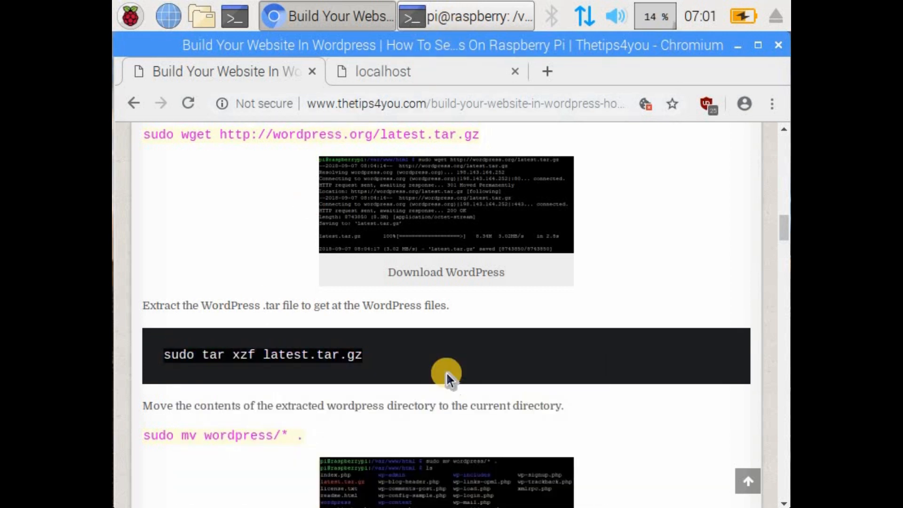
right_click(399, 436)
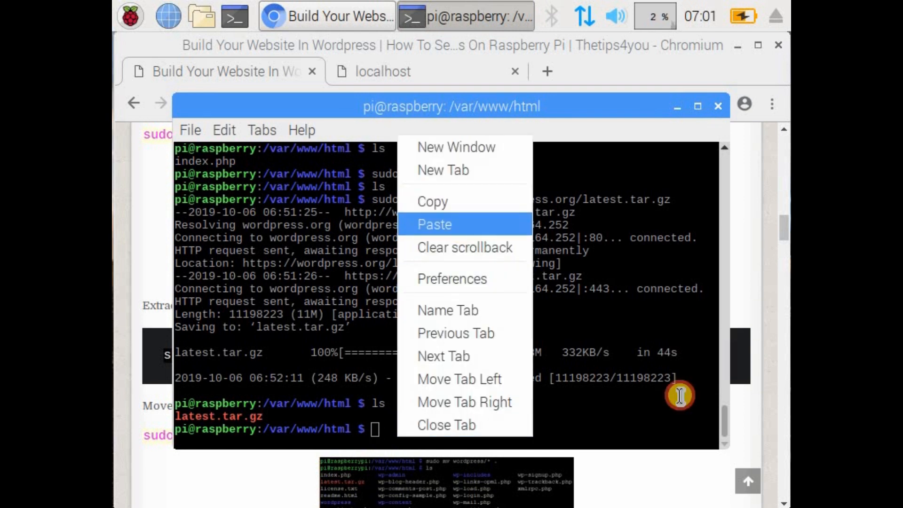
click(451, 224)
key(Return)
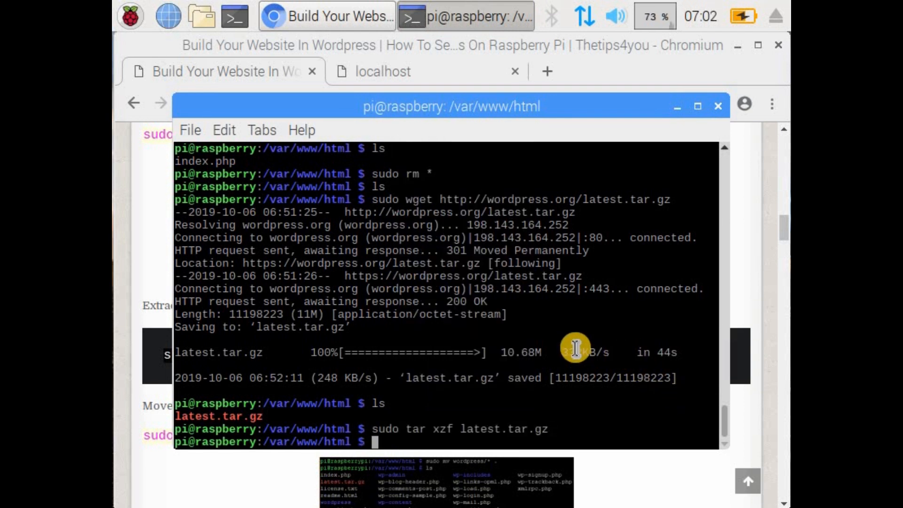
text(ls)
key(Return)
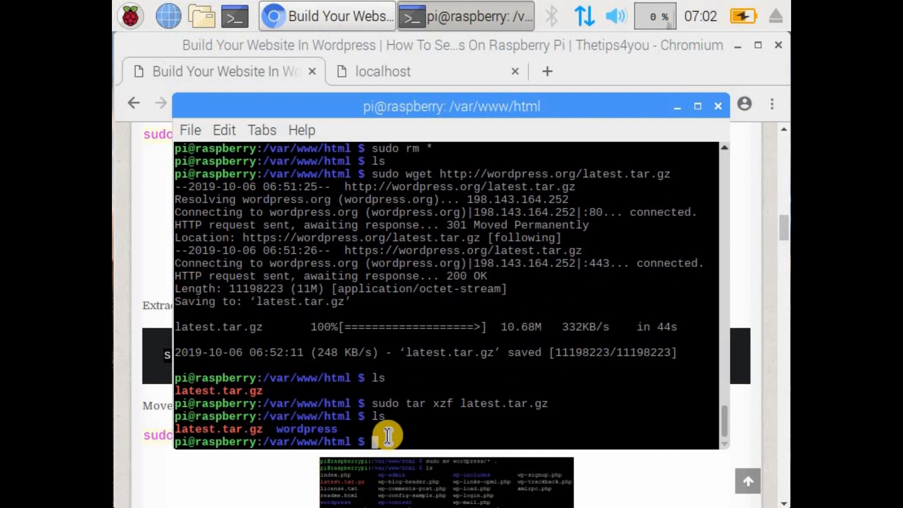
Step: Return to the tutorial page and copy the complete command sudo mv wordpress/* . including the final dot
click(155, 407)
scroll(295, 402, down, 1)
drag(289, 391, 150, 390)
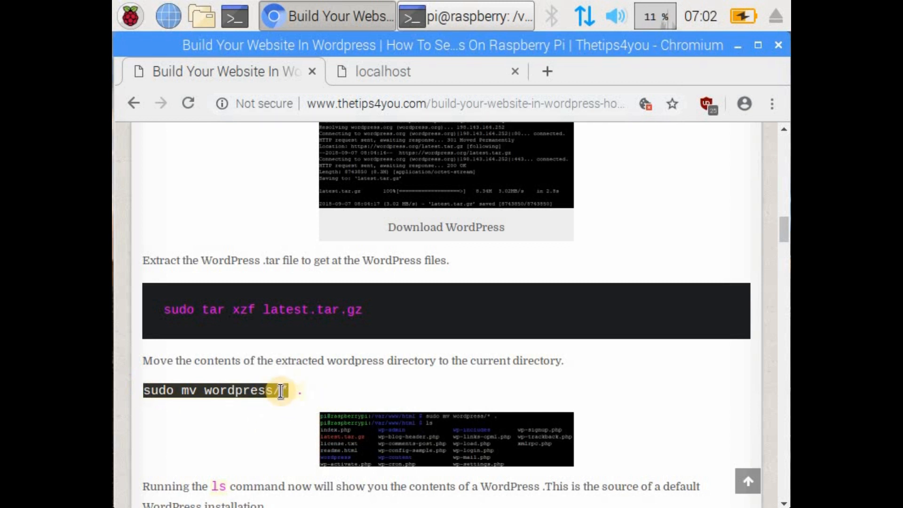
drag(296, 392, 155, 391)
right_click(156, 243)
click(402, 258)
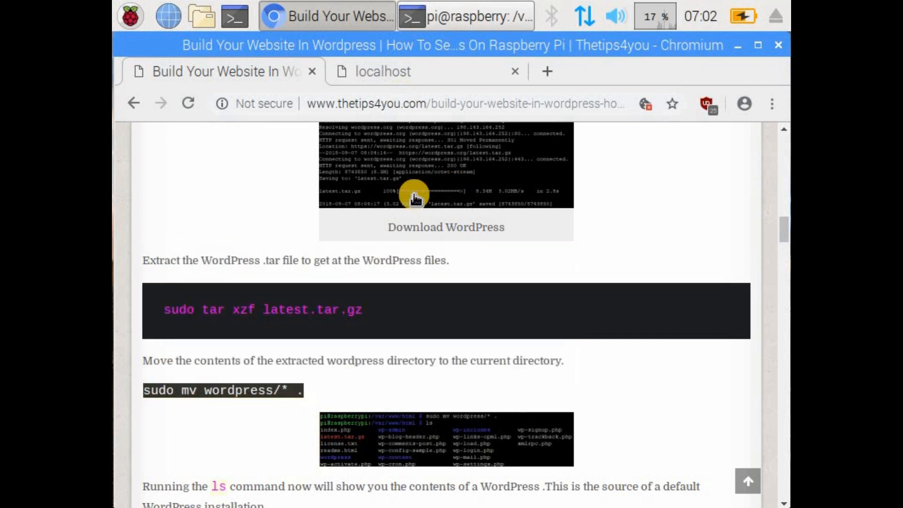
Step: Switch to the terminal, move the extracted WordPress files into /var/www/html with sudo mv wordpress/* . and list them with ls
click(454, 16)
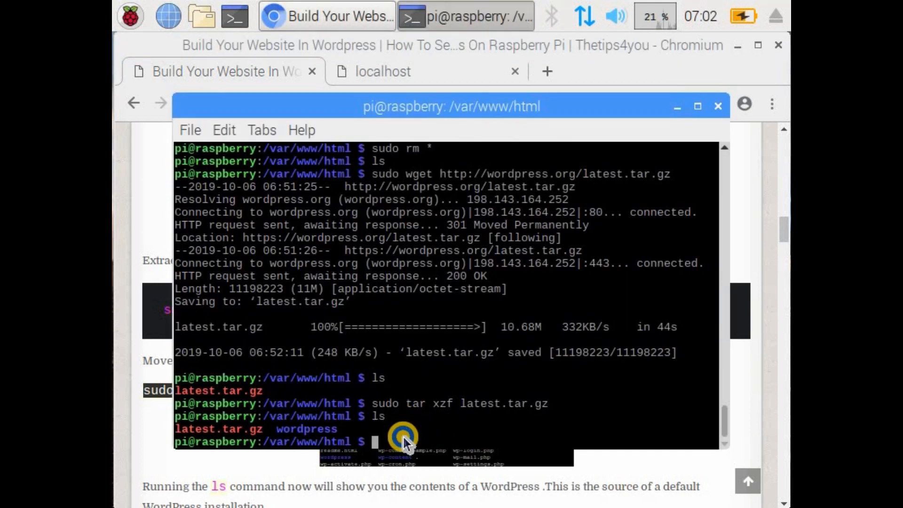
right_click(403, 437)
click(438, 226)
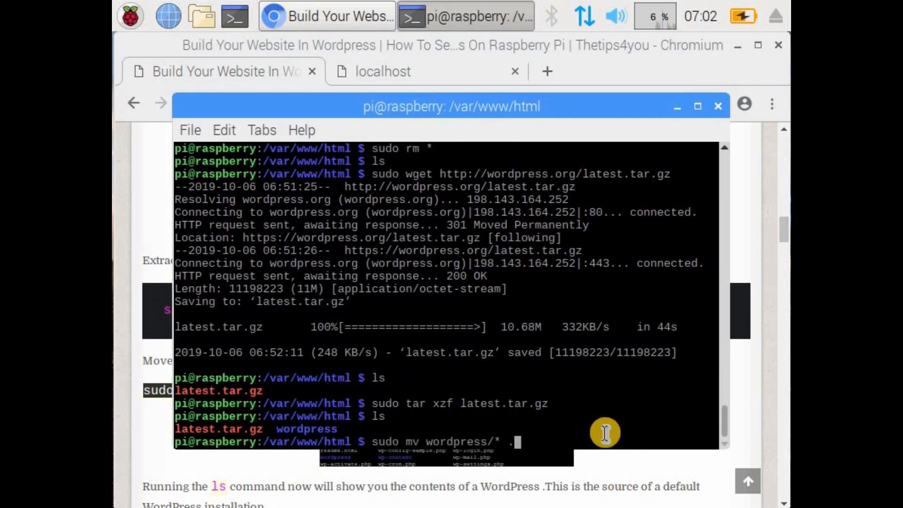
key(Return)
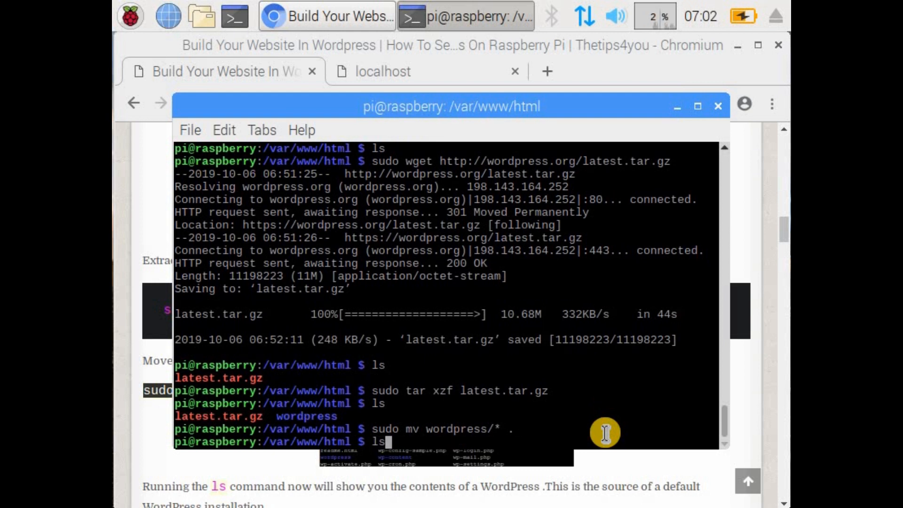
key(Return)
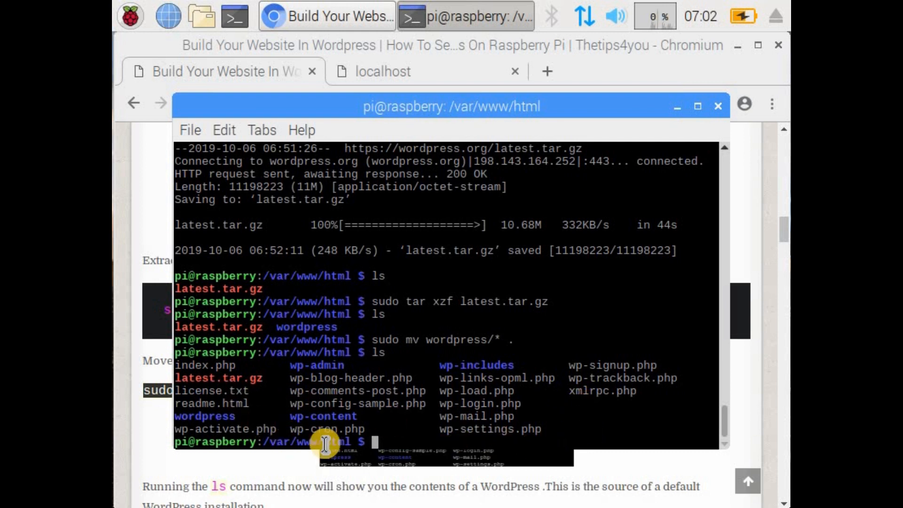
Step: Return to the tutorial page in Chromium and copy the ownership command sudo chown -R www-data: . from the end of Step 4
click(144, 438)
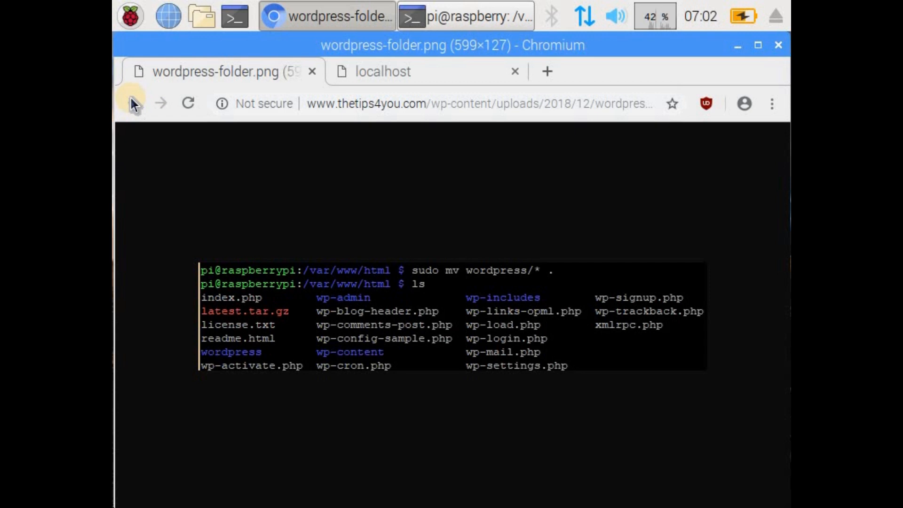
click(132, 99)
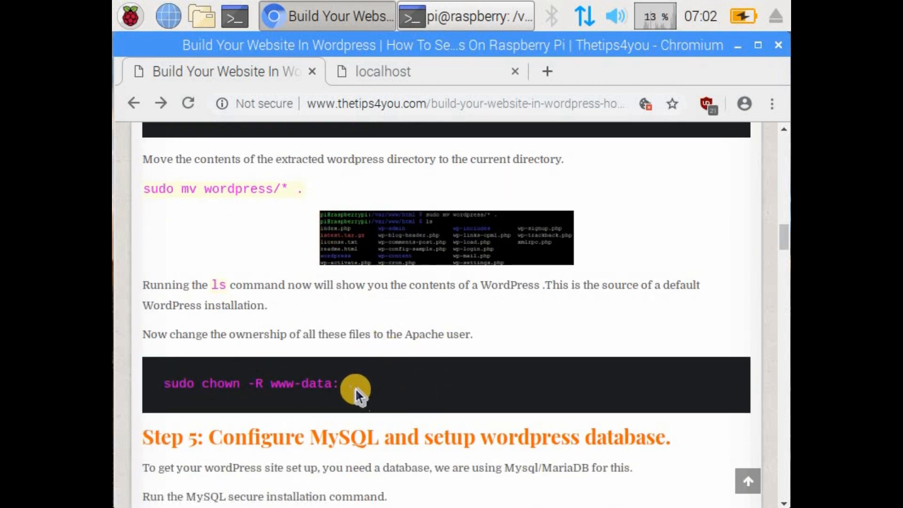
drag(352, 386, 163, 381)
right_click(193, 388)
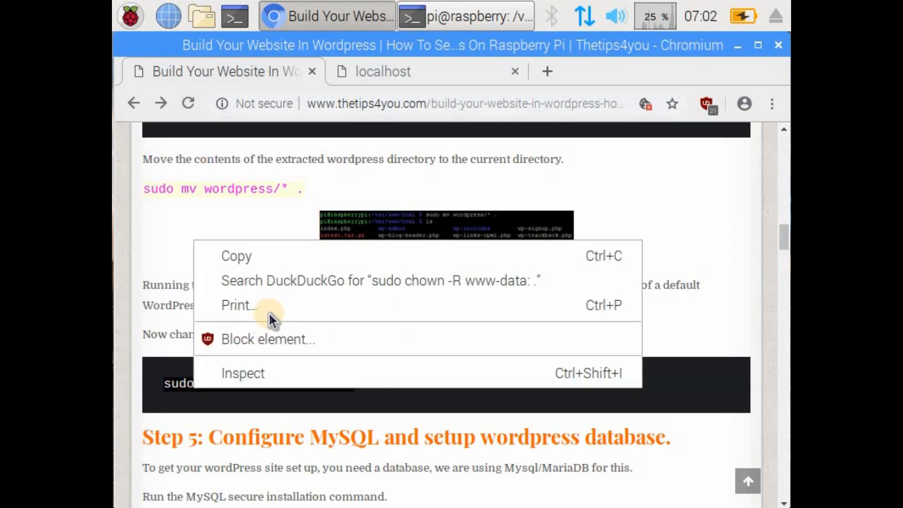
click(277, 258)
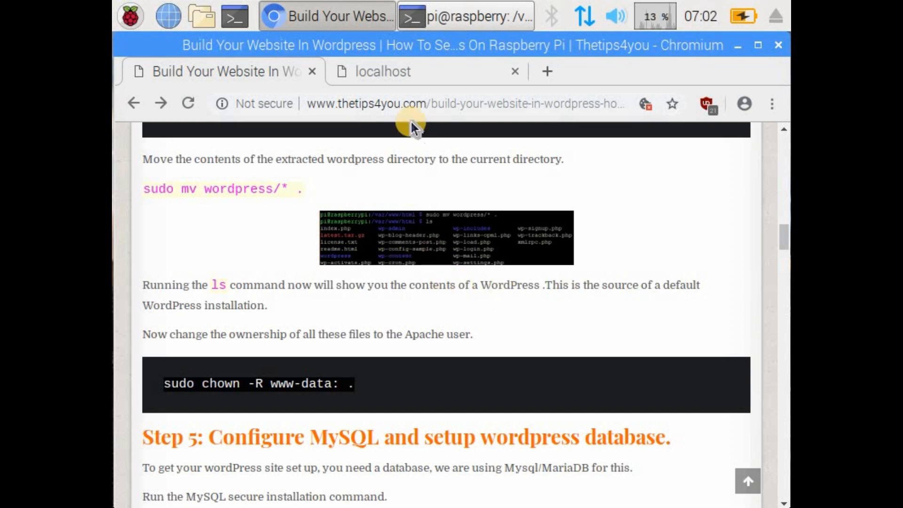
Step: Switch to the terminal, give the Apache user ownership of the files with sudo chown -R www-data: . and clear the screen
click(445, 16)
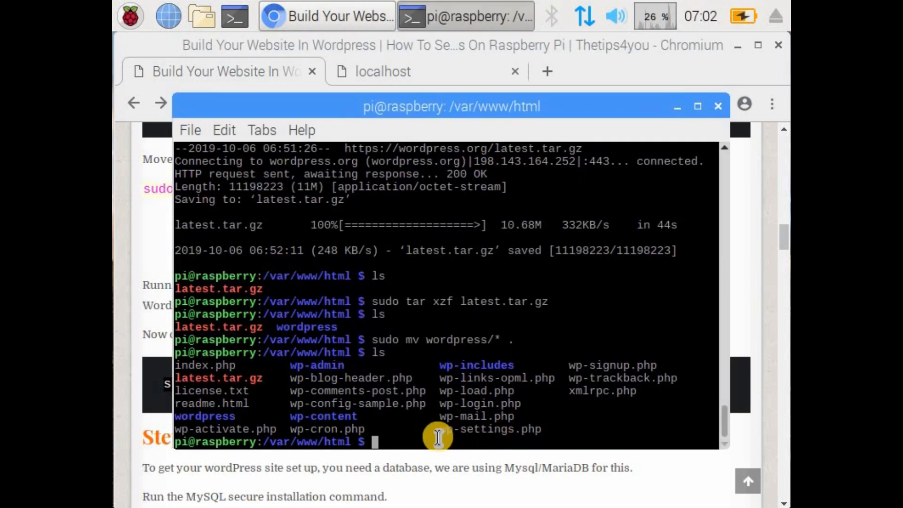
right_click(438, 439)
click(484, 228)
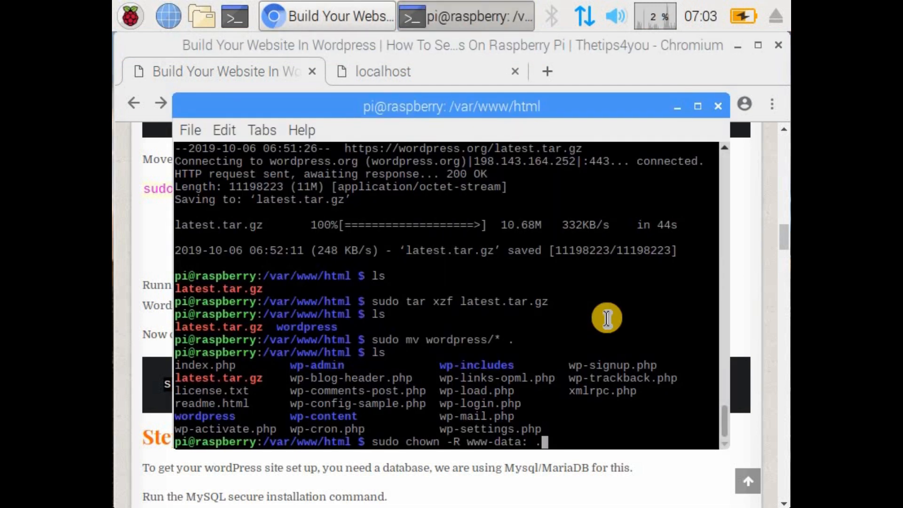
key(Return)
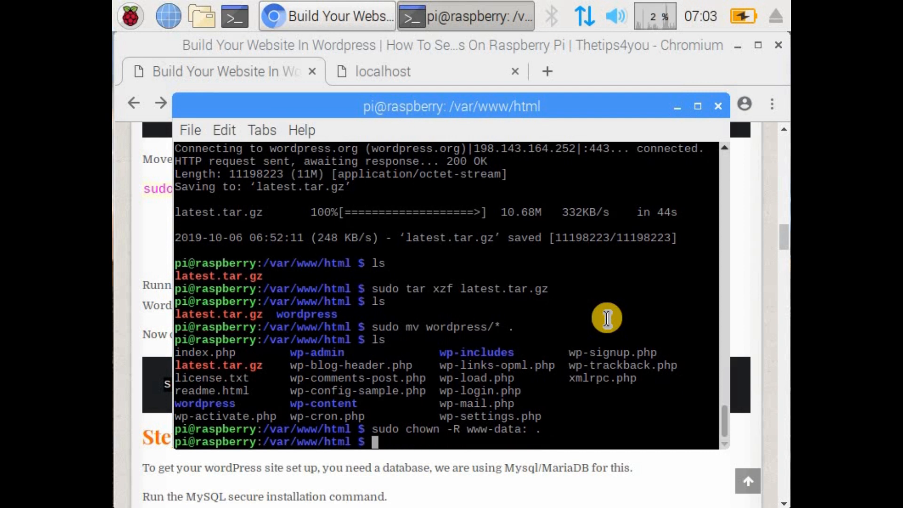
text(clear)
key(Return)
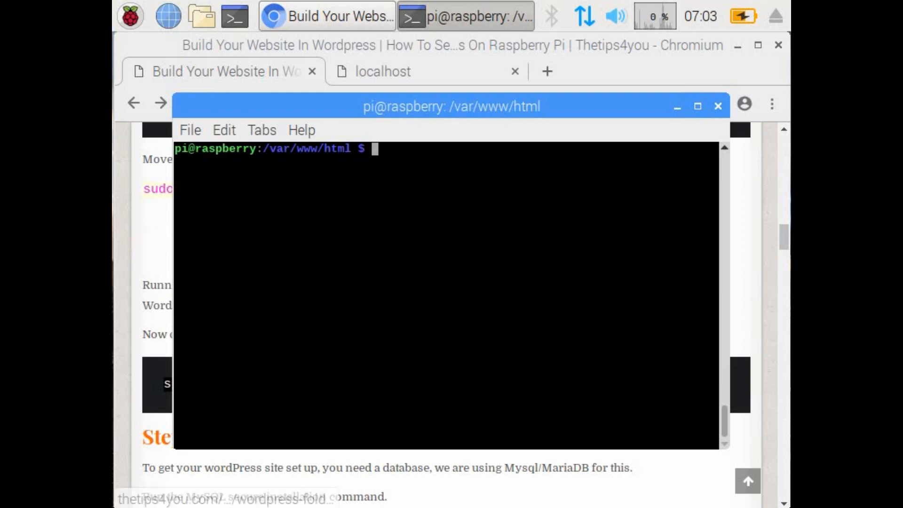
Step: Return to the tutorial page in Chromium and copy the command sudo mysql_secure_installation from Step 5
click(175, 459)
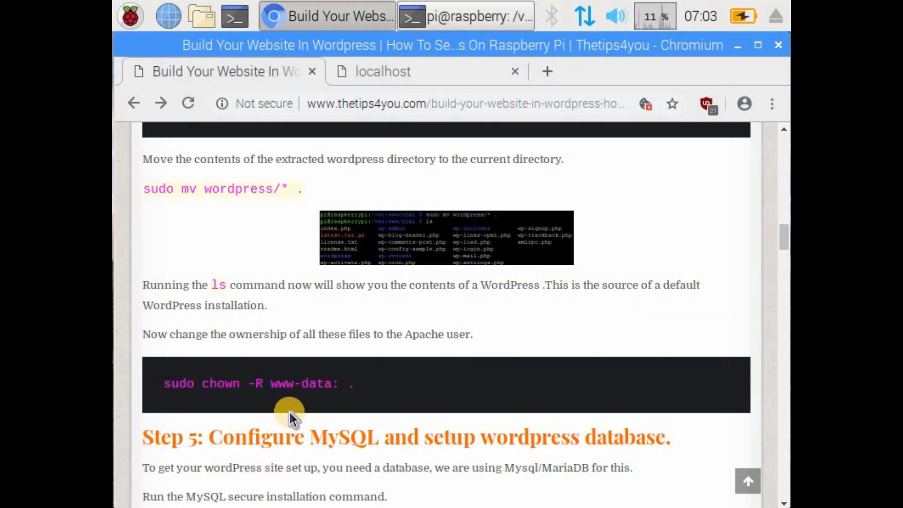
scroll(288, 410, down, 4)
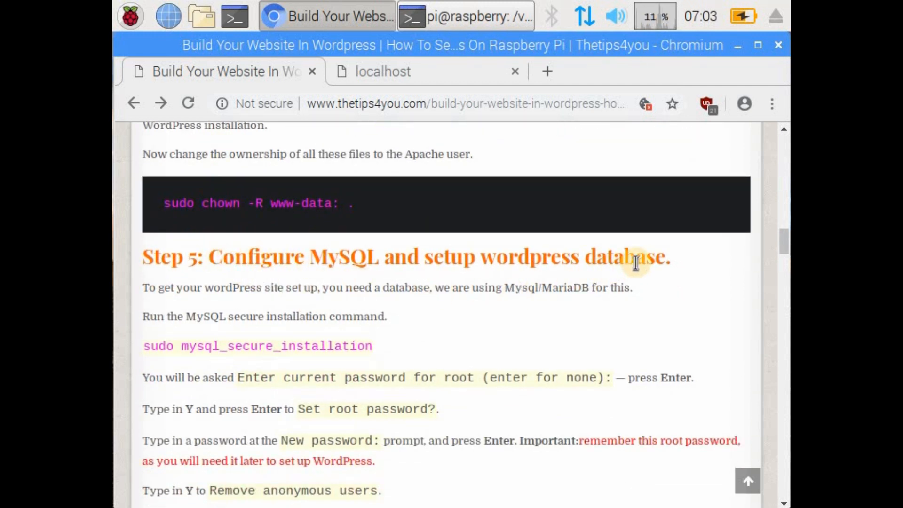
scroll(359, 298, down, 1)
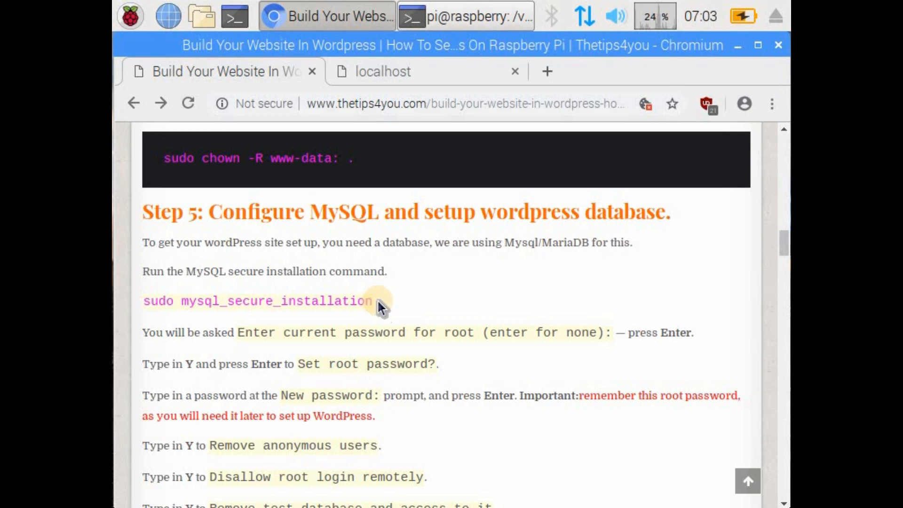
drag(374, 299, 143, 299)
right_click(165, 298)
click(200, 314)
click(442, 16)
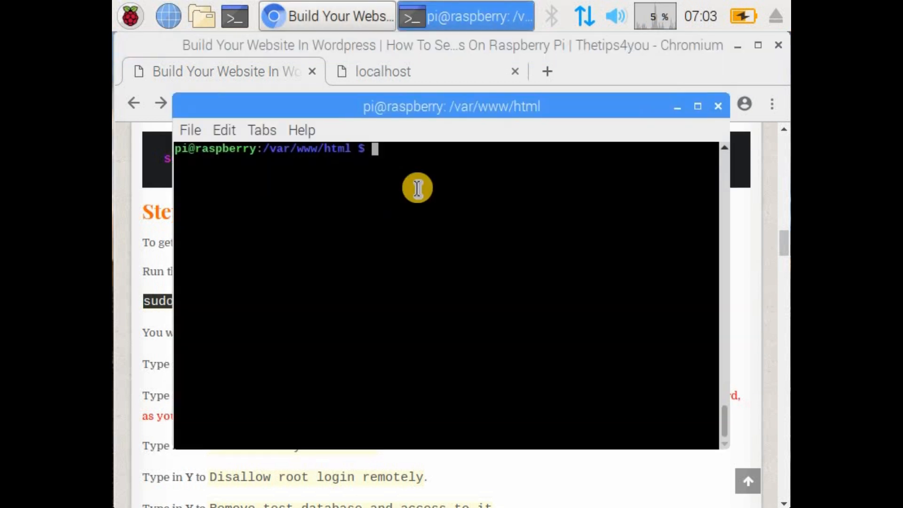
right_click(435, 164)
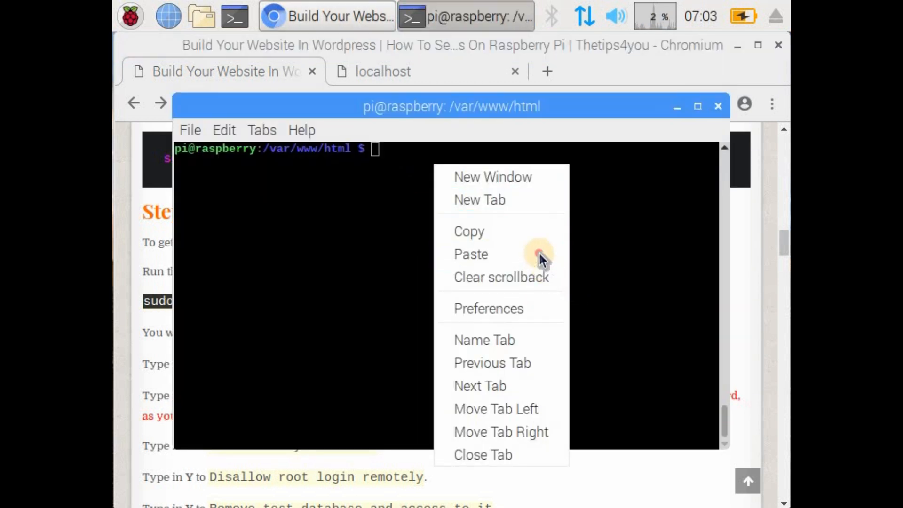
click(557, 253)
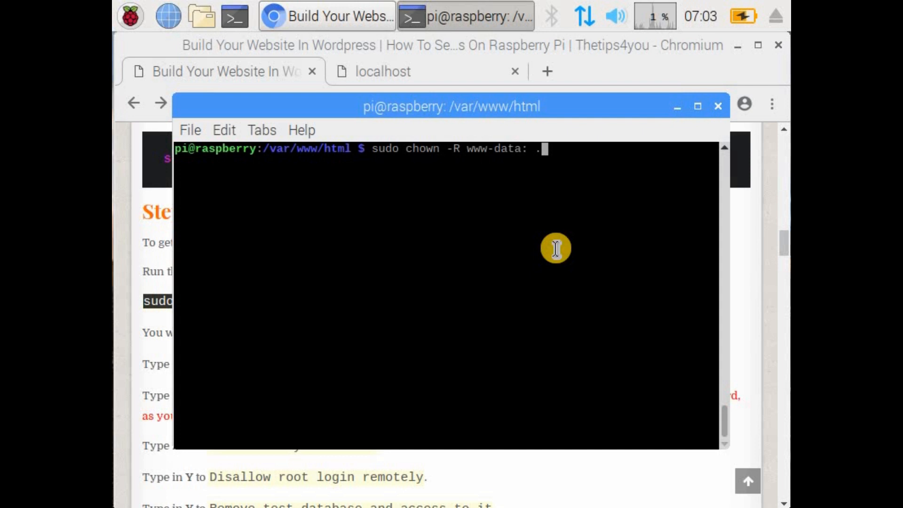
key(BackSpace)
key(BackSpace)
key(BackSpace)
key(BackSpace)
key(BackSpace)
key(BackSpace)
key(BackSpace)
key(BackSpace)
key(BackSpace)
key(BackSpace)
key(BackSpace)
key(BackSpace)
key(BackSpace)
key(BackSpace)
key(BackSpace)
key(BackSpace)
key(BackSpace)
key(BackSpace)
key(BackSpace)
key(BackSpace)
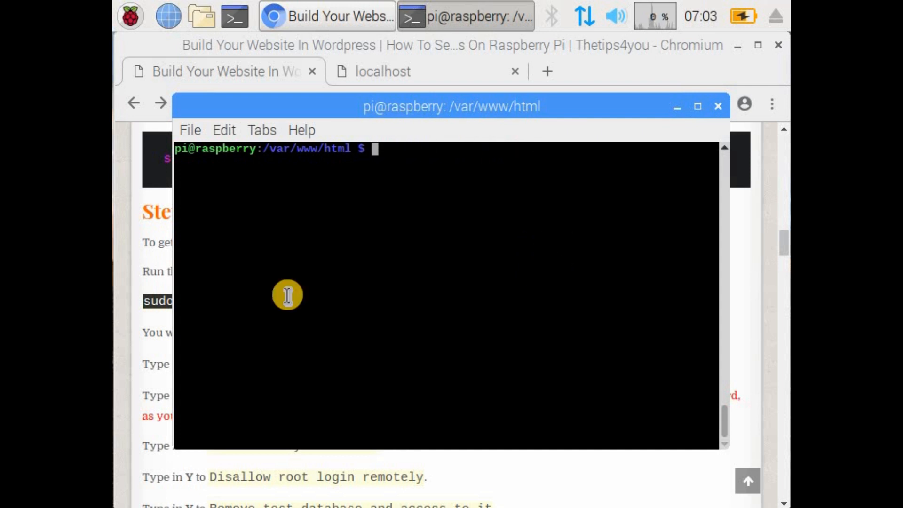
Step: Copy sudo mysql_secure_installation again from the tutorial in Chromium and run it in the terminal
right_click(177, 306)
click(191, 318)
click(459, 28)
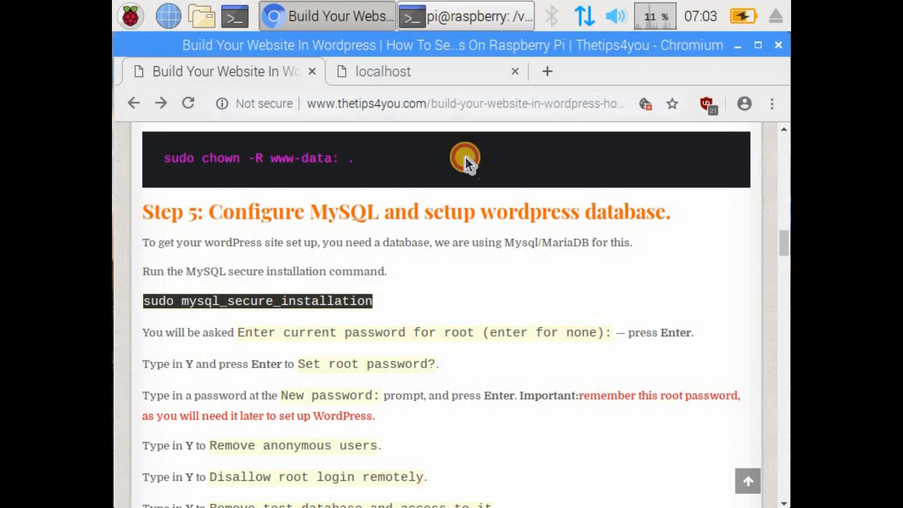
right_click(457, 173)
click(501, 261)
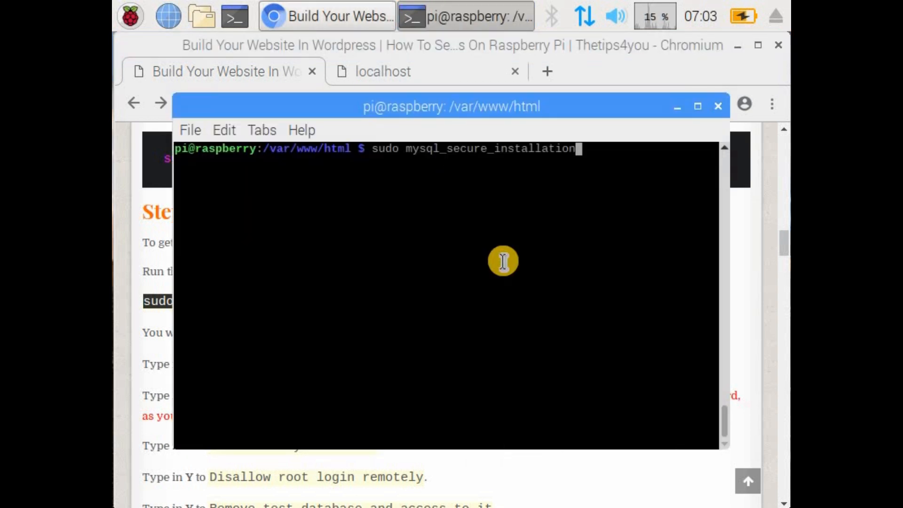
key(Return)
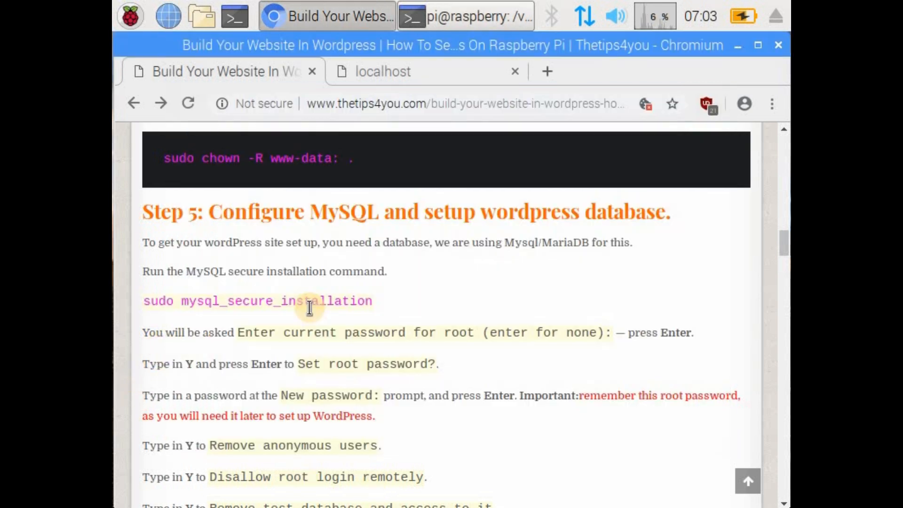
Step: Check the prompt instructions on the Chromium tutorial page, return to the terminal and submit the current root password prompt empty
click(161, 343)
scroll(659, 323, down, 3)
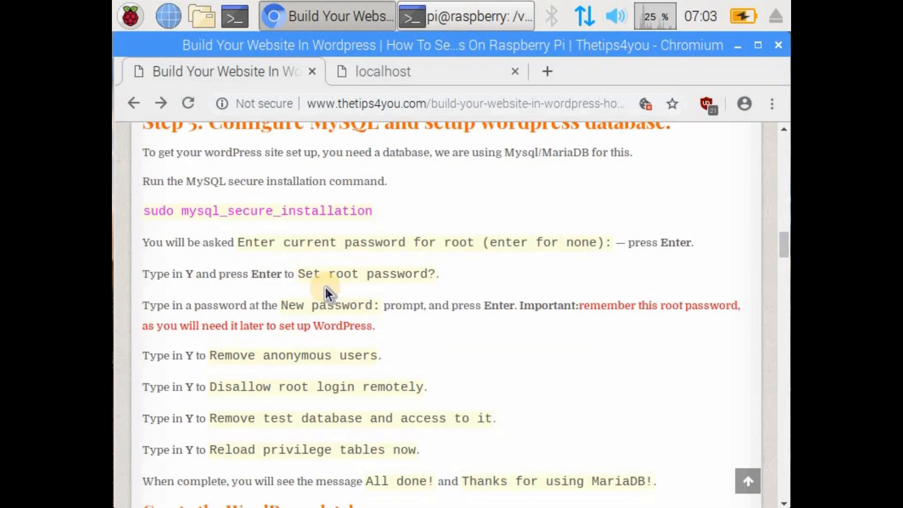
click(449, 12)
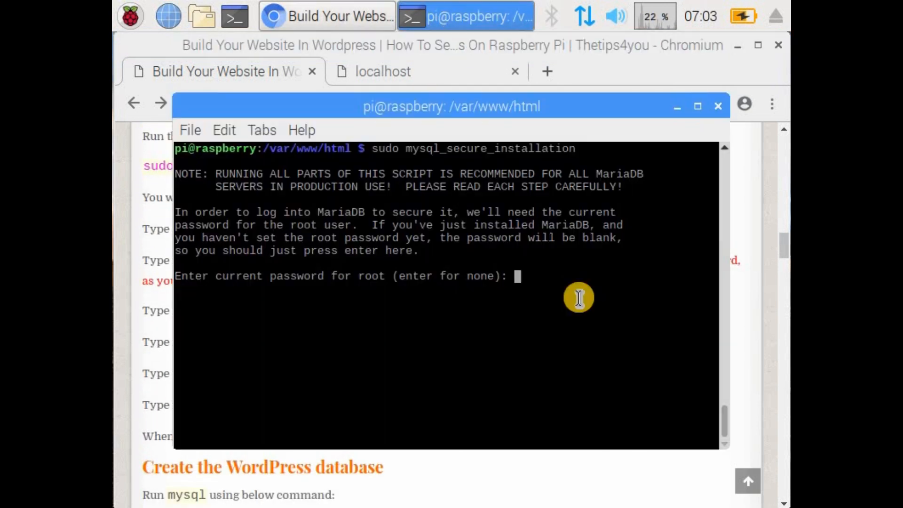
key(Return)
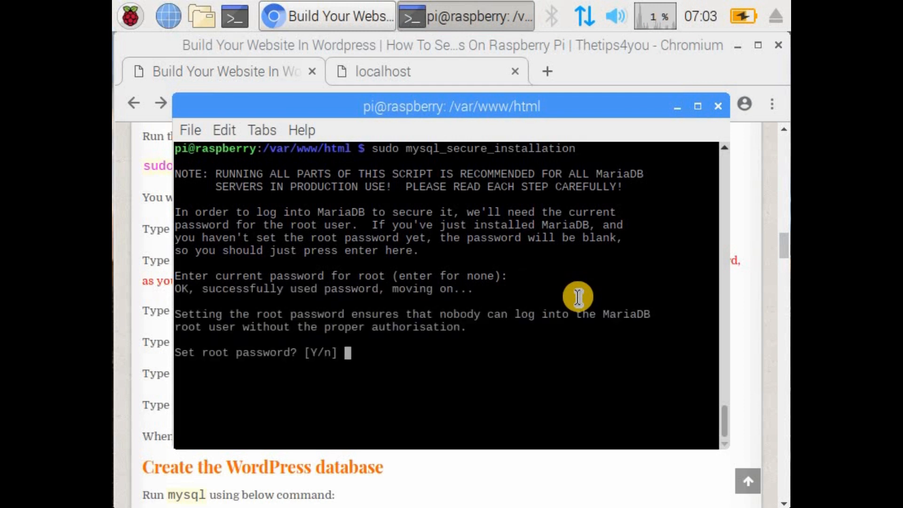
Step: Answer y to setting the MariaDB root password, then enter and re-enter the new root password
text(y)
key(Return)
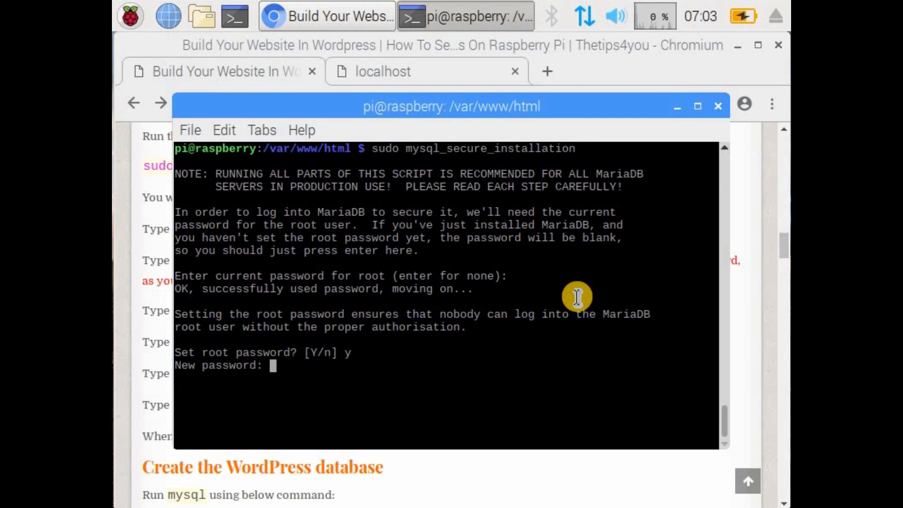
key(Return)
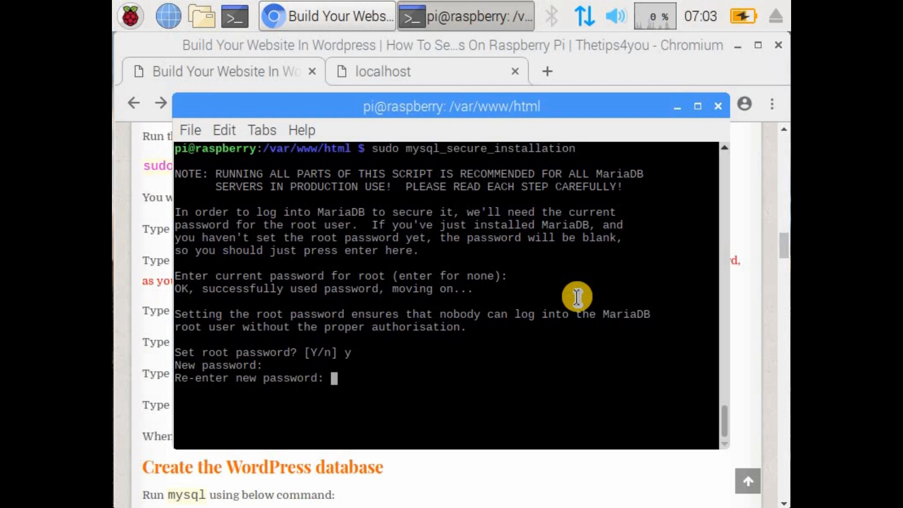
key(Return)
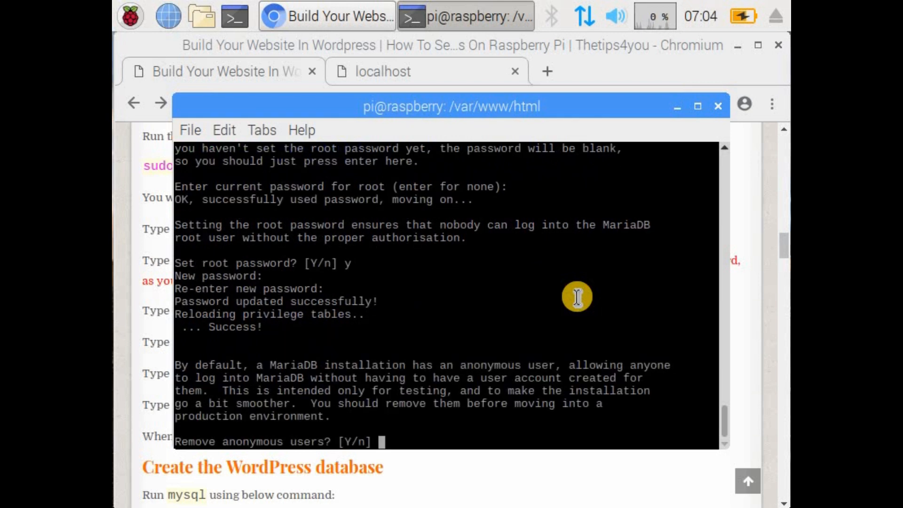
Step: Checking the tutorial in Chromium, answer y in the terminal to removing anonymous users and to disallowing remote root login
click(151, 237)
scroll(284, 280, down, 2)
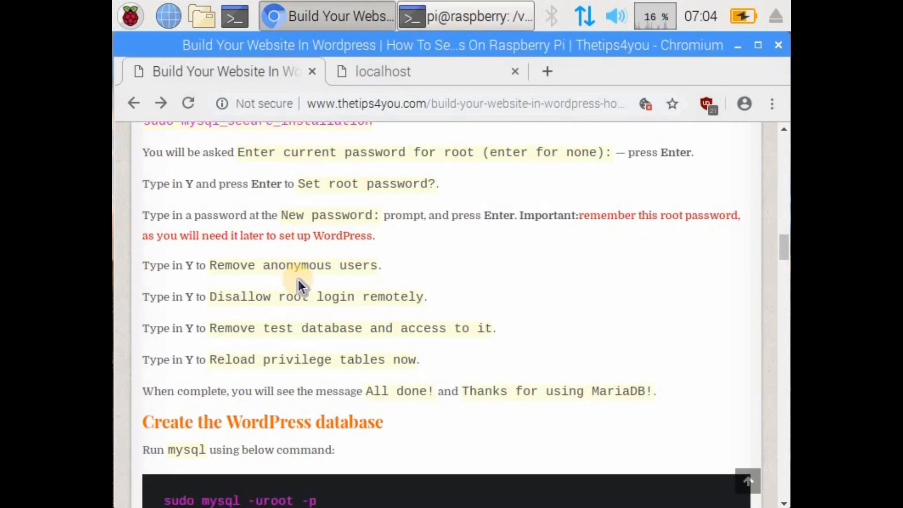
click(457, 19)
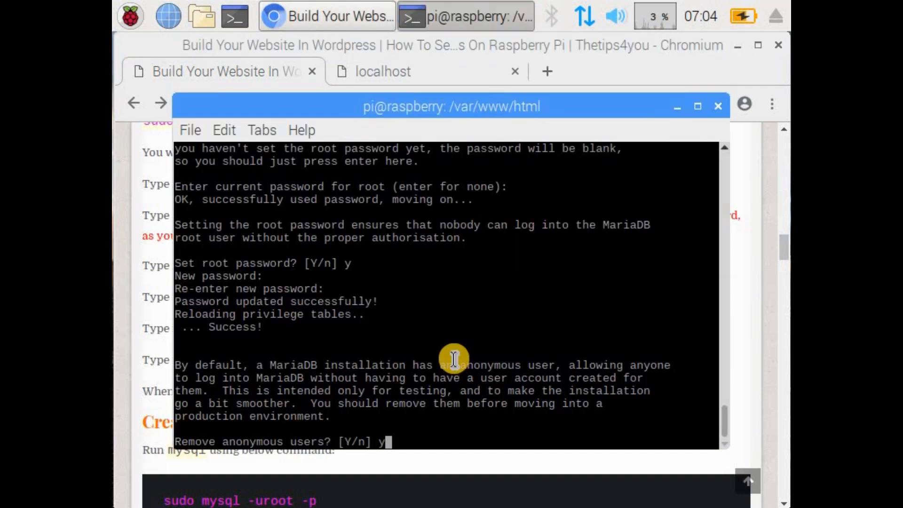
key(Return)
click(149, 274)
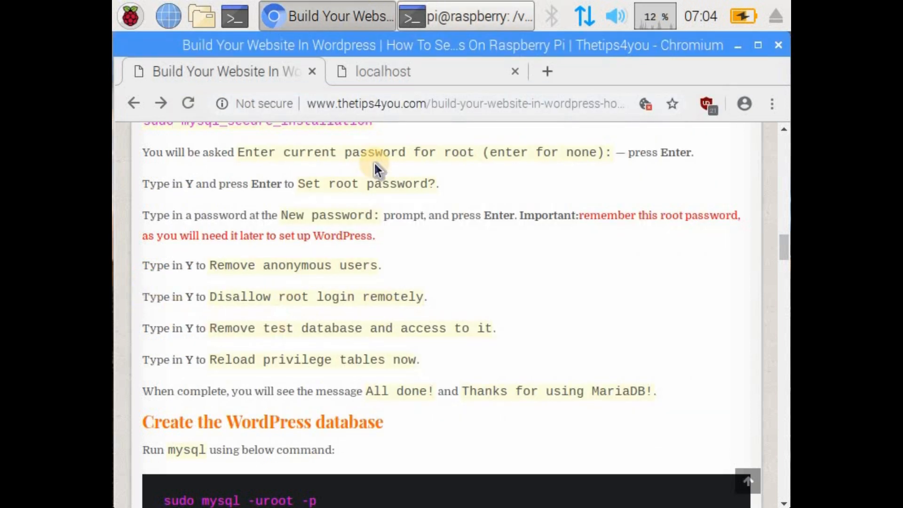
click(449, 16)
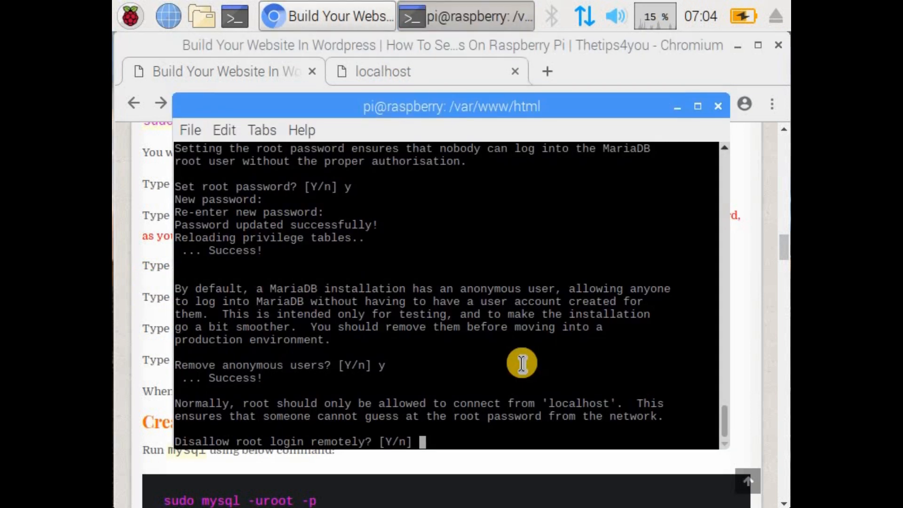
text(y)
key(Return)
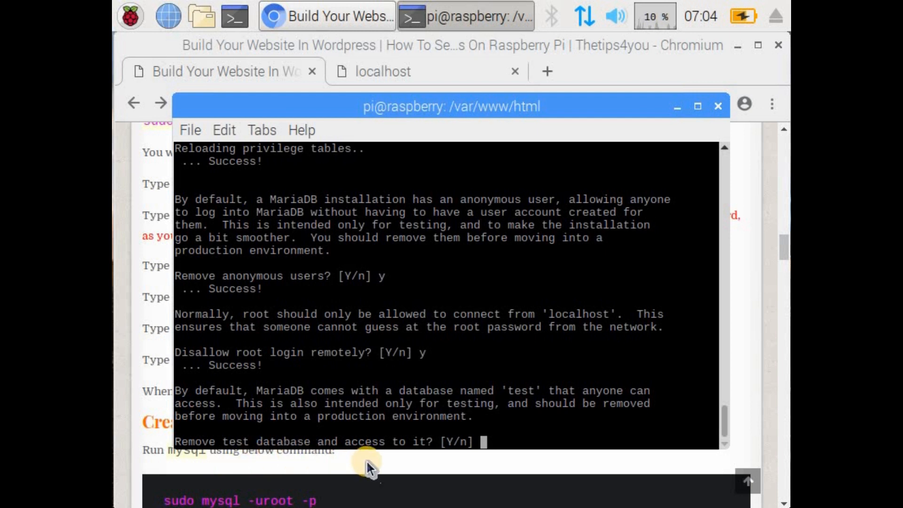
Step: Check the remaining answers in Chromium, then answer y in the terminal to removing the test database and reloading the privilege tables
click(157, 315)
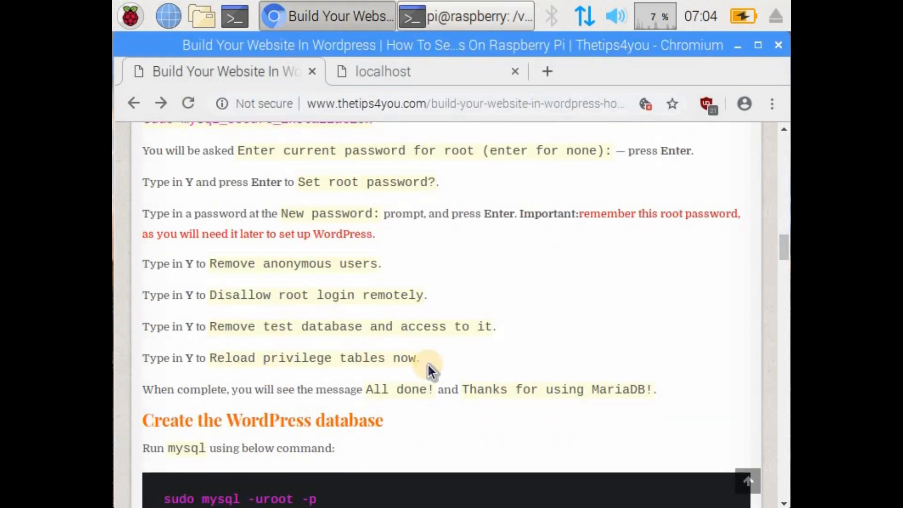
scroll(428, 363, down, 2)
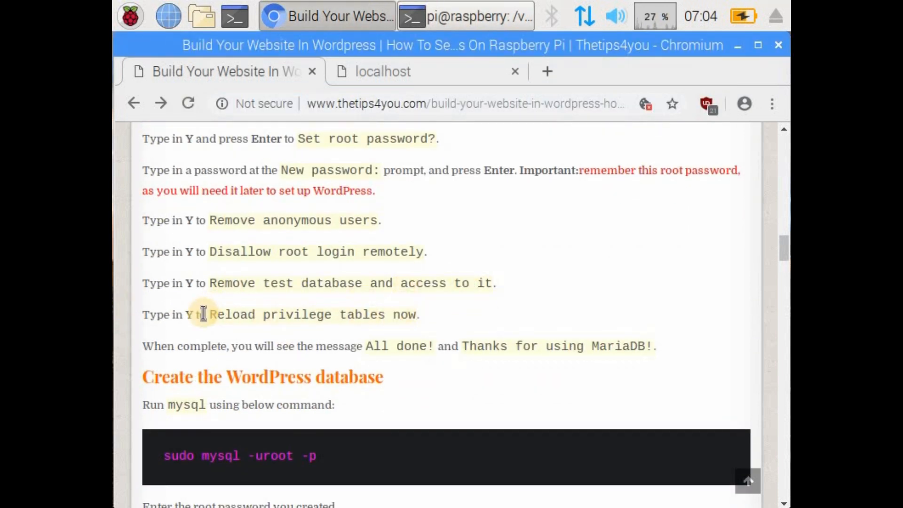
click(475, 17)
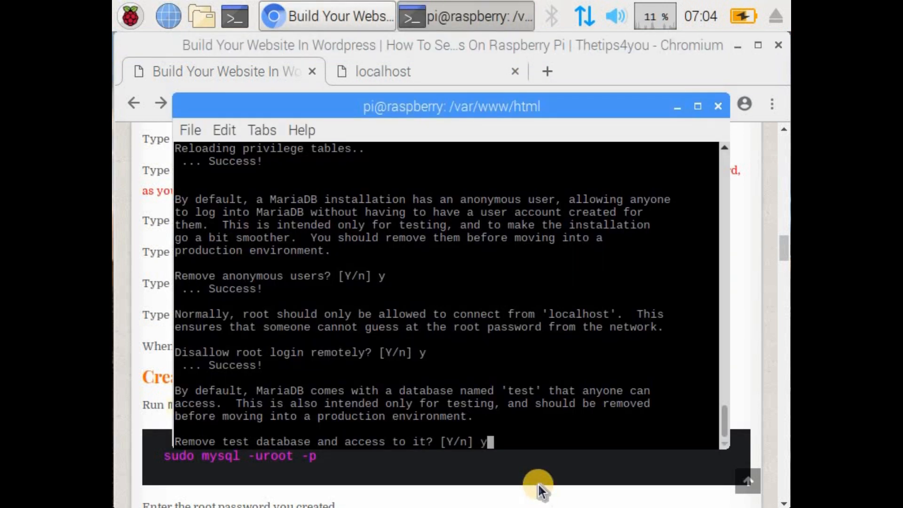
text(y)
key(Return)
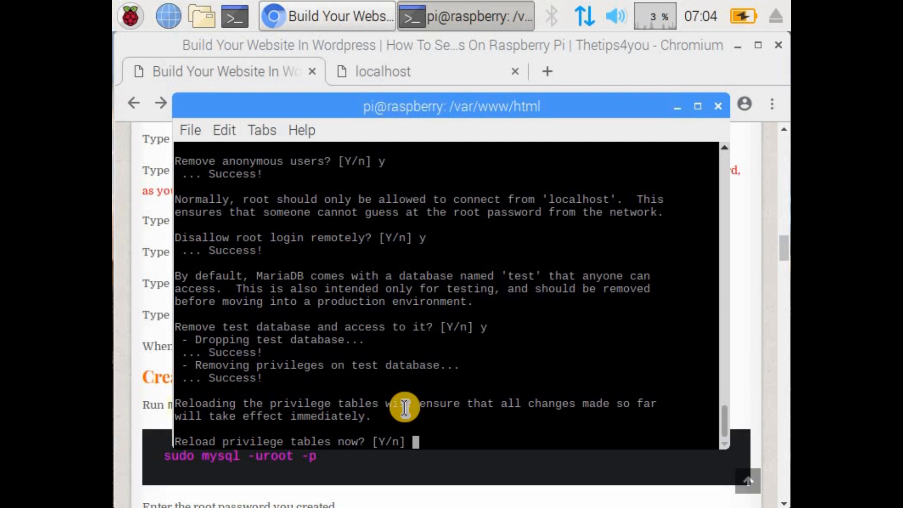
key(Return)
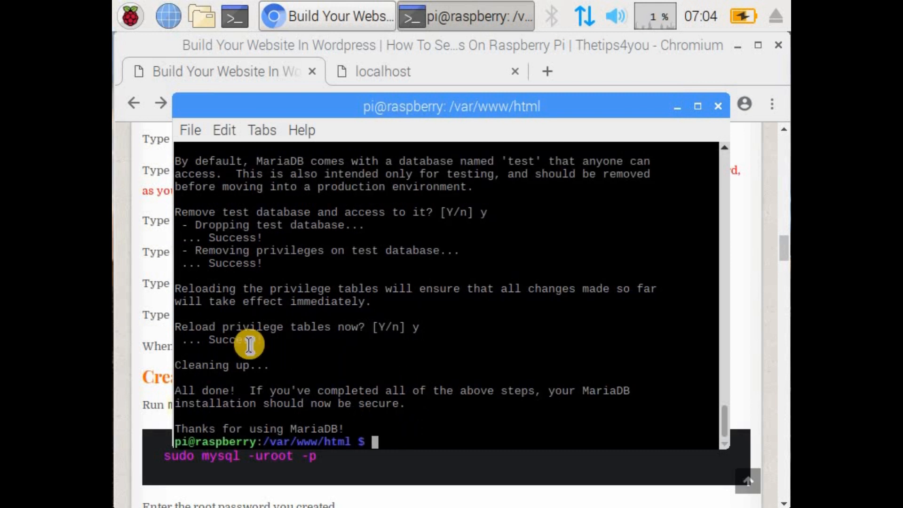
Step: Return to the tutorial page in Chromium and copy the command sudo mysql -uroot -p from the Create the WordPress database section
click(172, 305)
drag(333, 359, 402, 326)
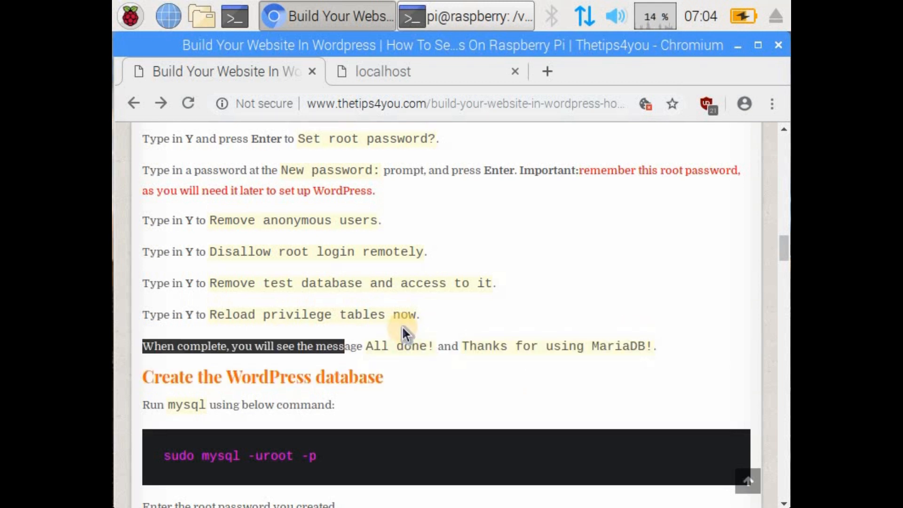
scroll(402, 325, down, 3)
click(396, 241)
scroll(391, 249, down, 3)
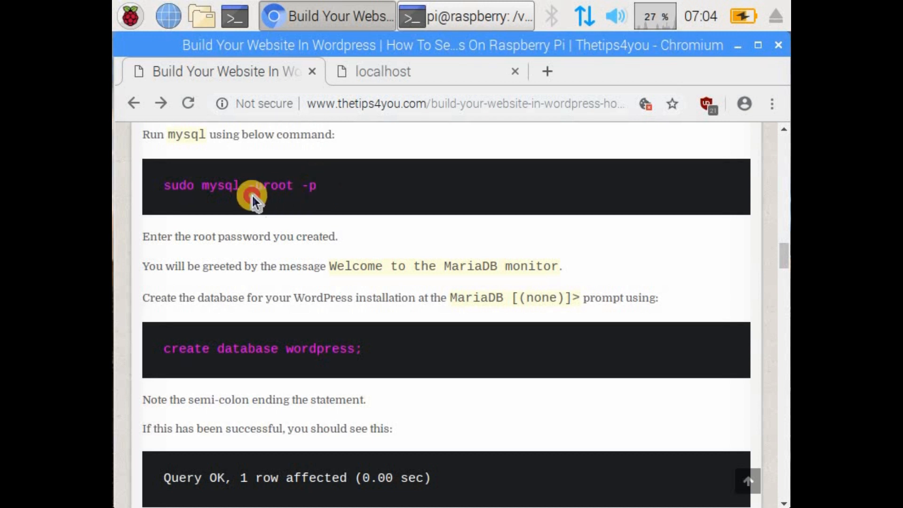
triple_click(167, 186)
key(ctrl+c)
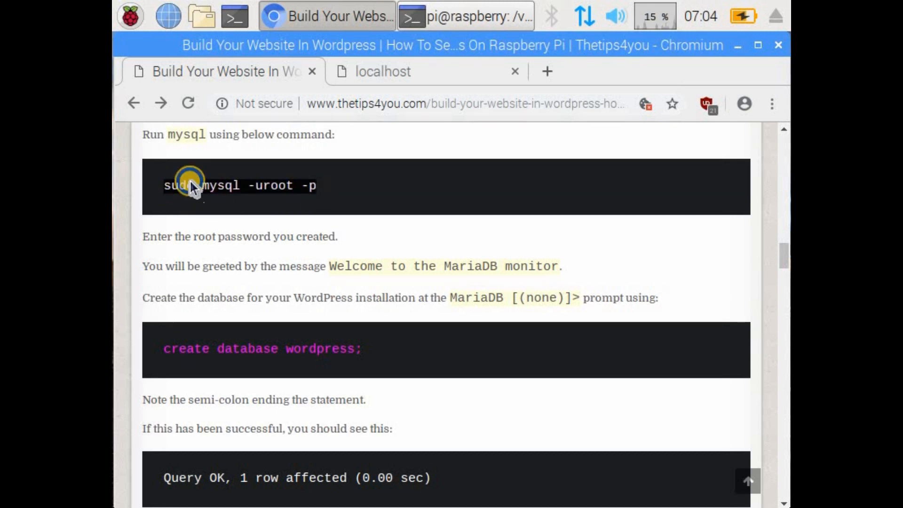
right_click(184, 187)
Step: Switch to the terminal, run sudo mysql -uroot -p and enter the root password to open the MariaDB monitor
click(479, 20)
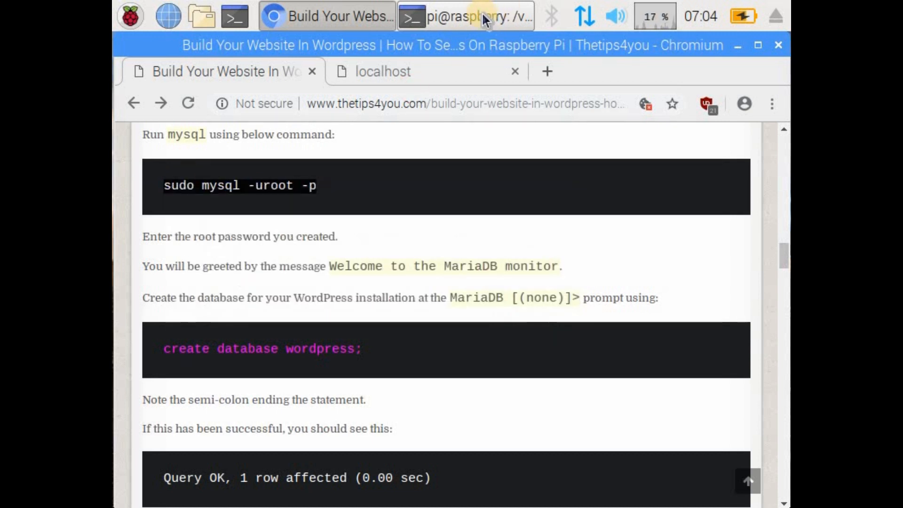
click(456, 23)
right_click(420, 434)
click(476, 227)
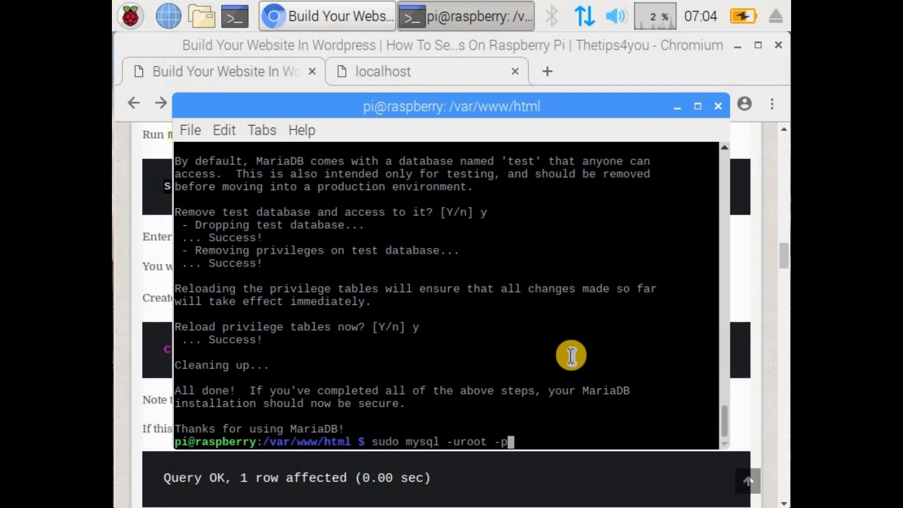
key(Return)
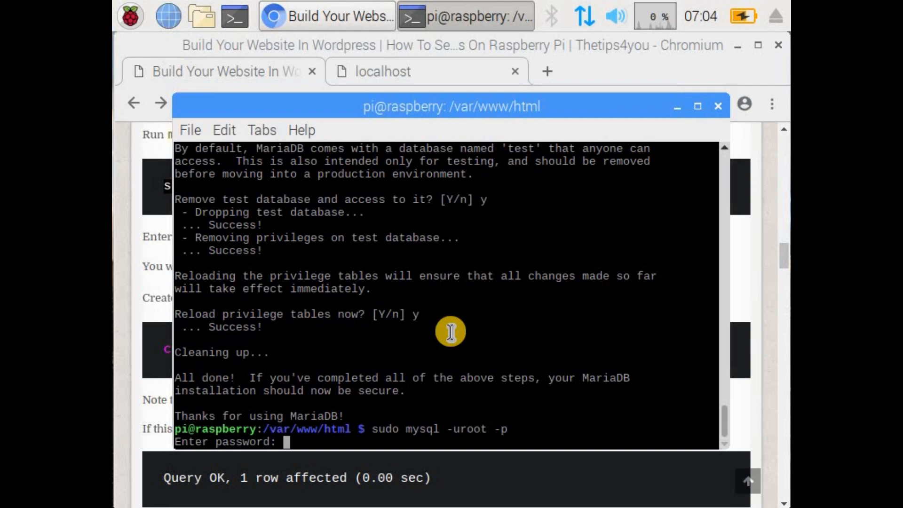
key(Return)
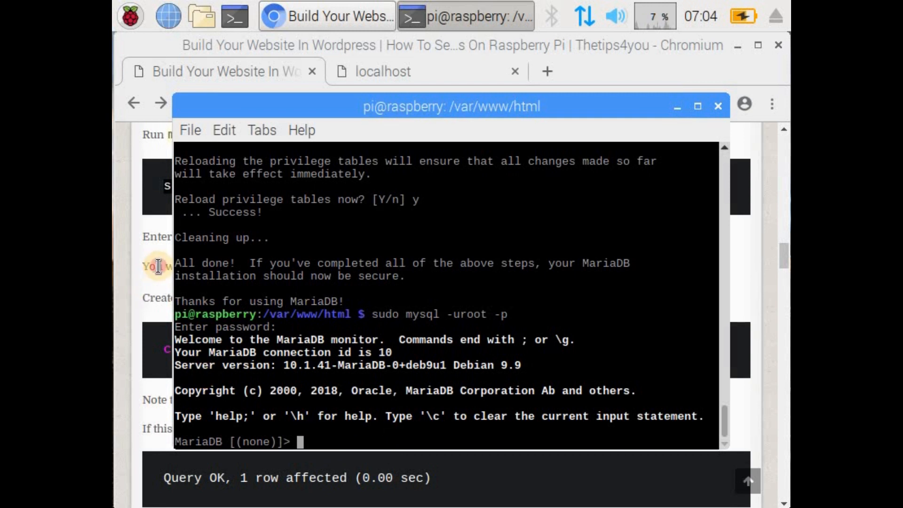
Step: Return to the tutorial page in Chromium and copy the statement create database wordpress; including its semicolon
click(244, 299)
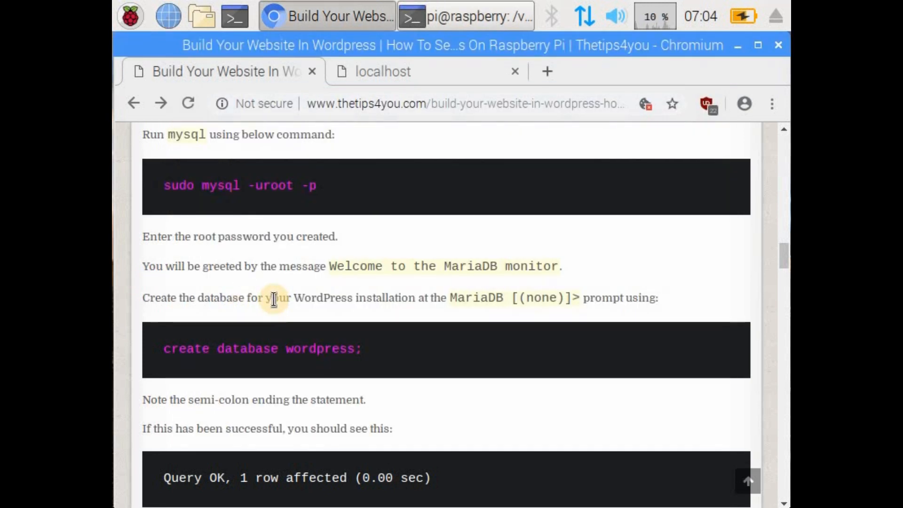
scroll(283, 306, down, 2)
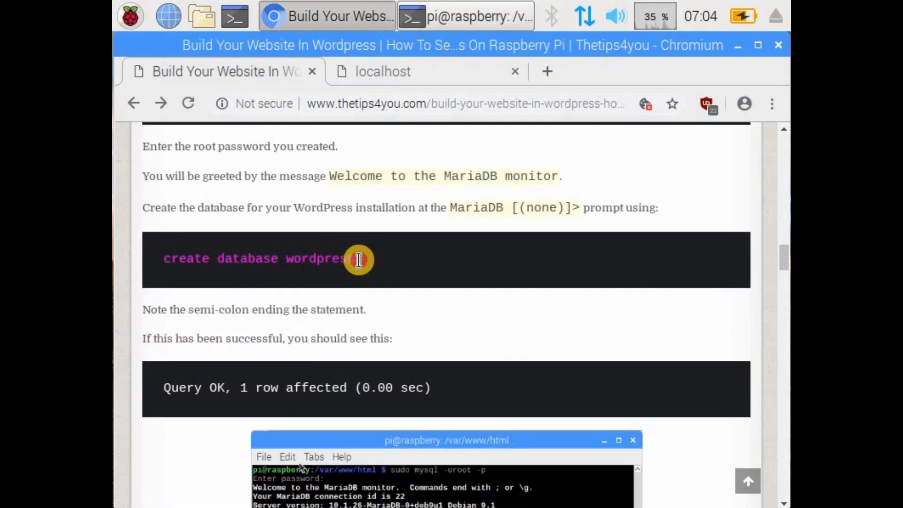
triple_click(174, 258)
right_click(164, 258)
drag(164, 258, 377, 265)
right_click(376, 263)
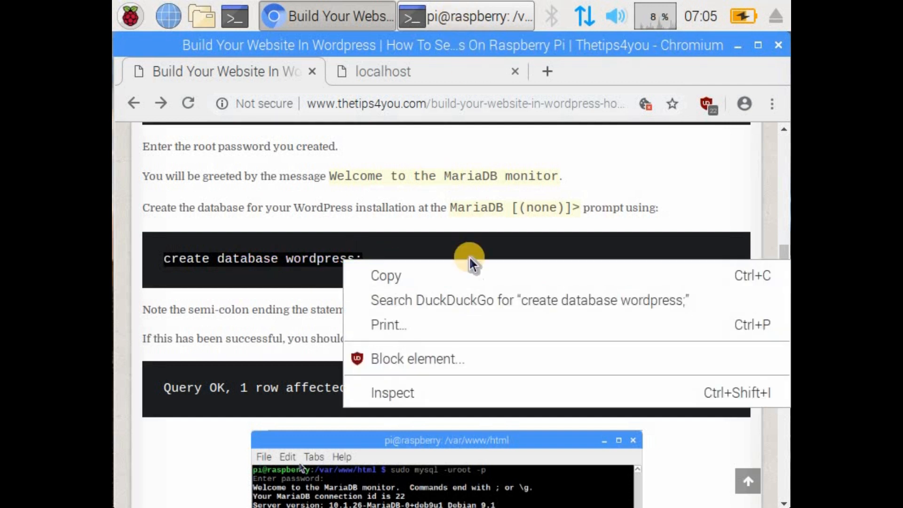
click(465, 272)
Step: Switch to the terminal and run the copied statement create database wordpress; at the MariaDB prompt
click(468, 17)
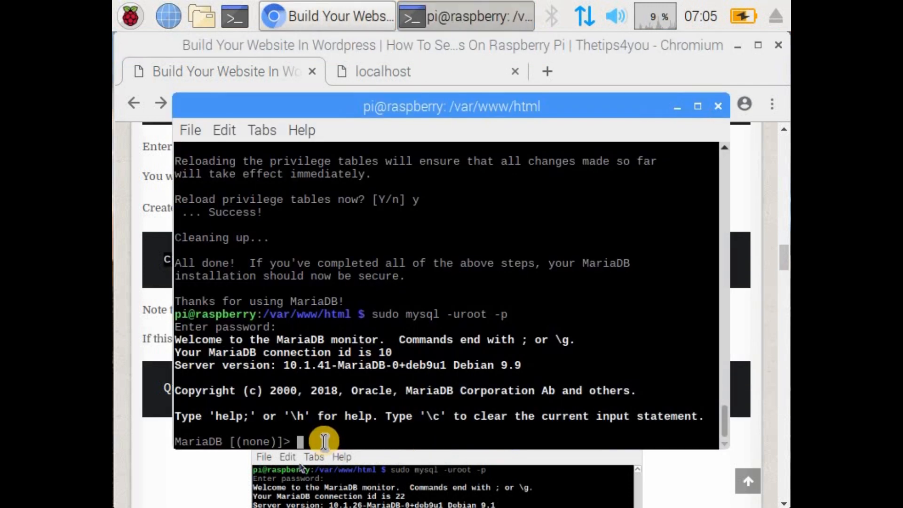
right_click(328, 440)
click(398, 227)
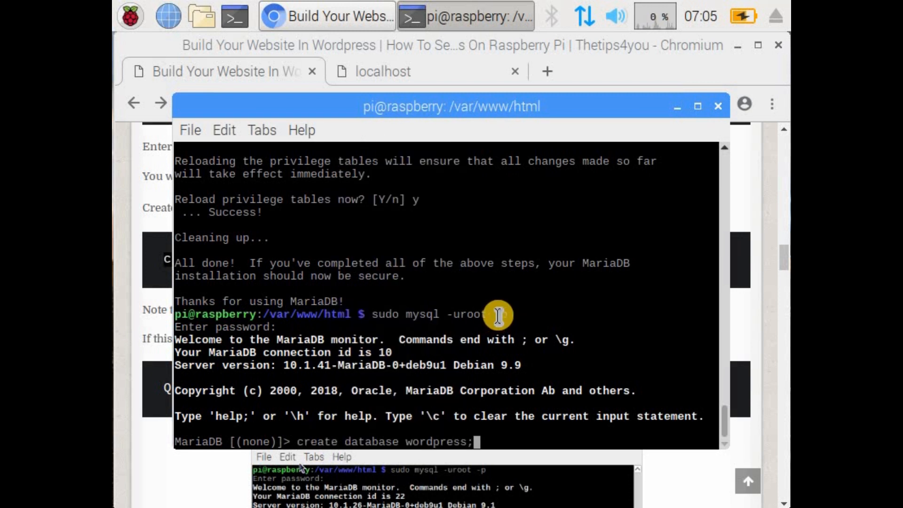
key(Return)
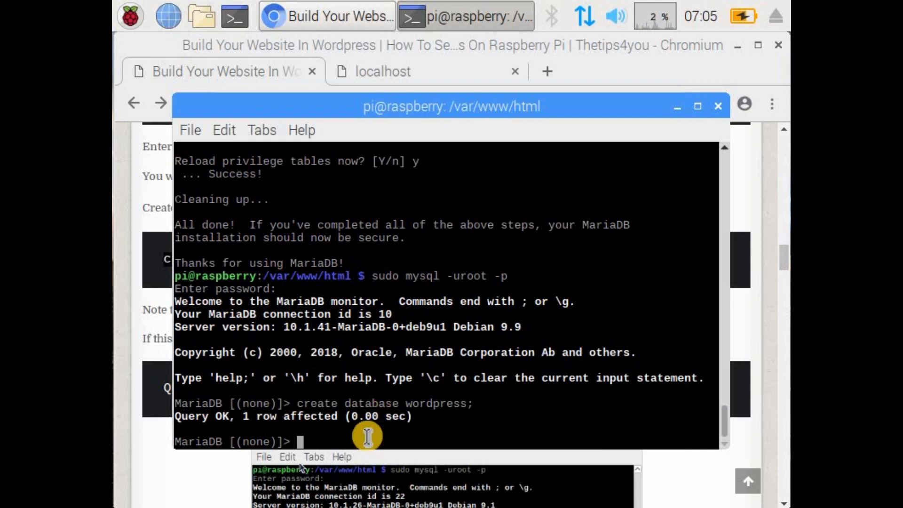
Step: Return to the tutorial page in Chromium and copy the GRANT ALL PRIVILEGES ON wordpress.* statement, including its semicolon
click(158, 285)
scroll(338, 337, down, 1)
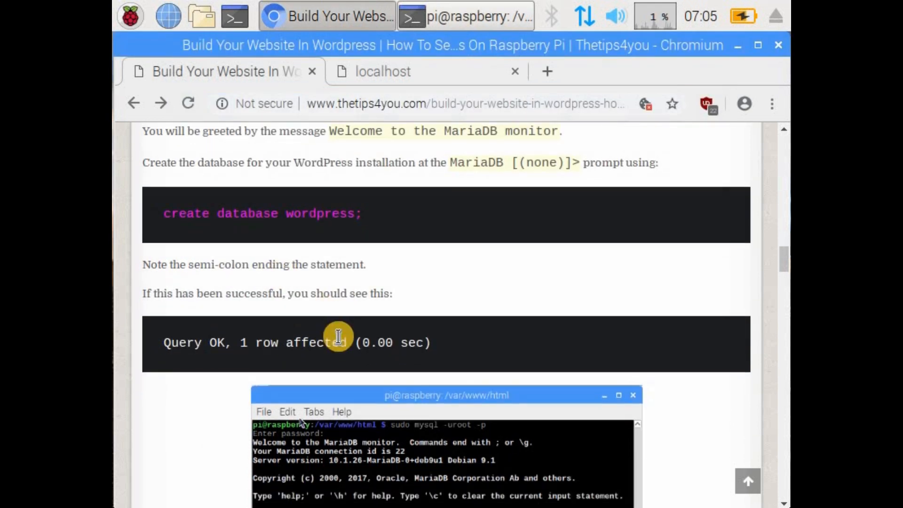
scroll(403, 245, down, 5)
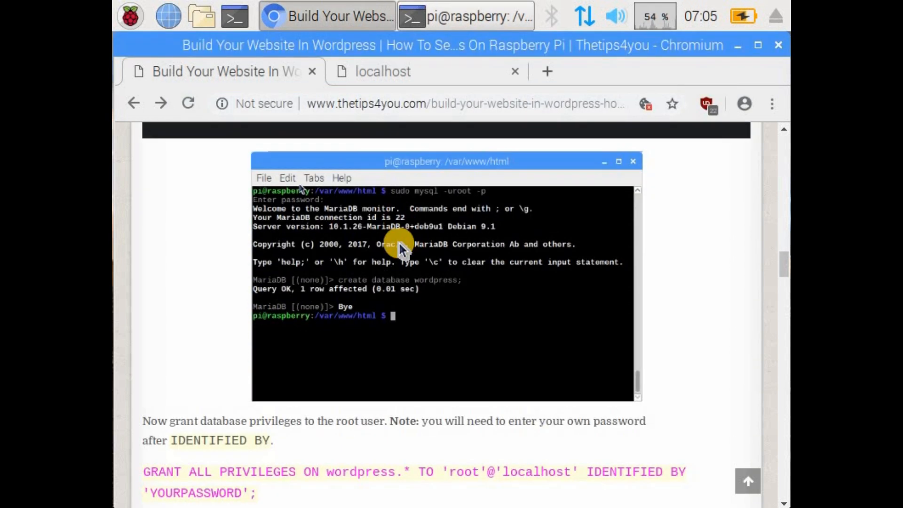
scroll(399, 245, down, 3)
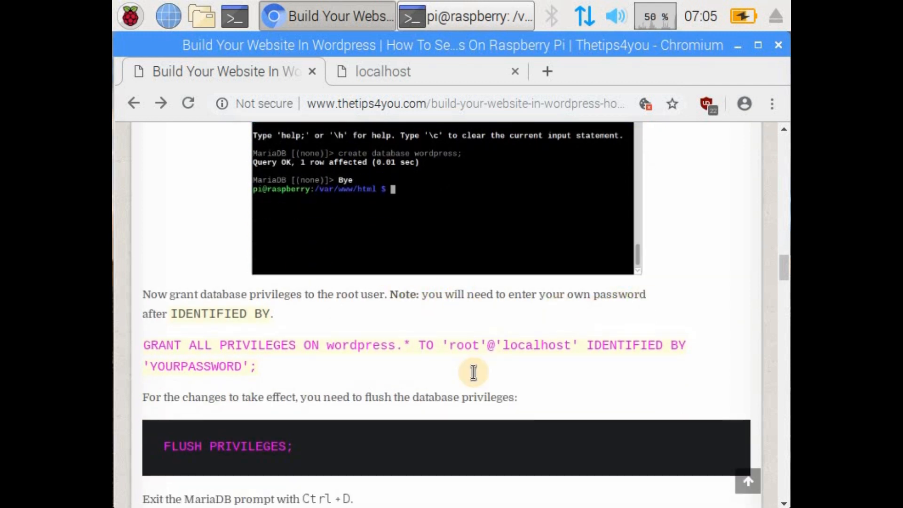
drag(255, 369, 147, 348)
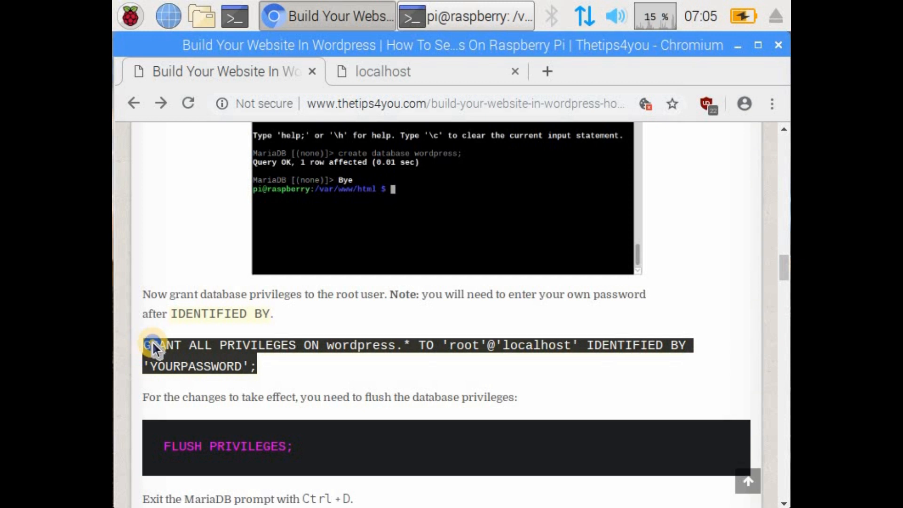
right_click(149, 344)
click(404, 360)
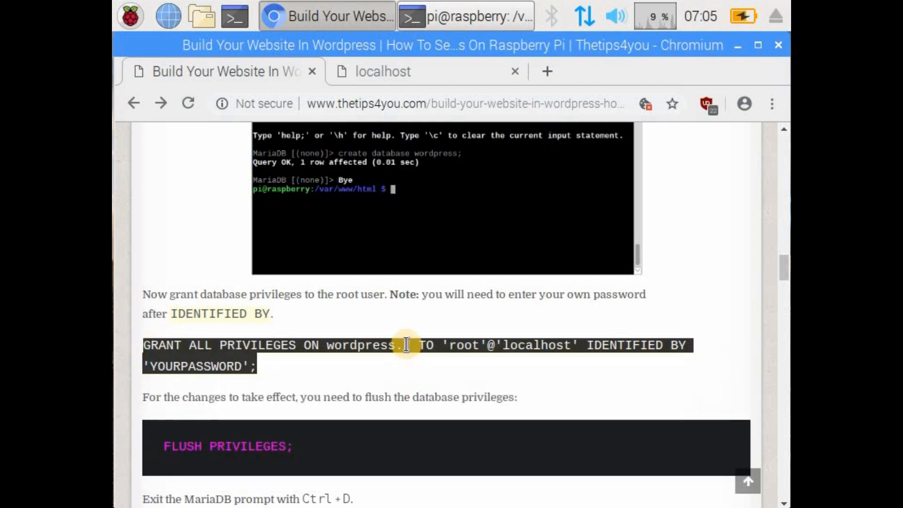
click(383, 365)
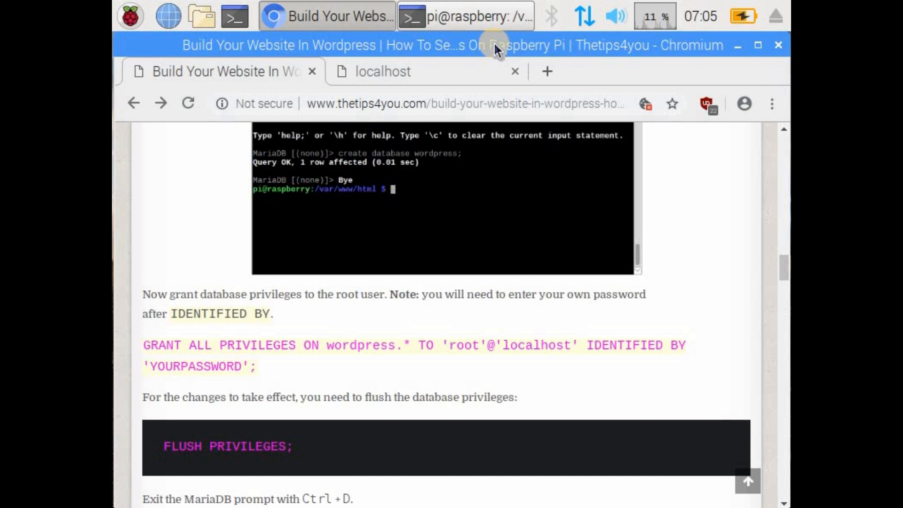
Step: Switch to the terminal, paste the GRANT ALL PRIVILEGES statement, replace YOURPASSWORD with the database password and run it
click(465, 15)
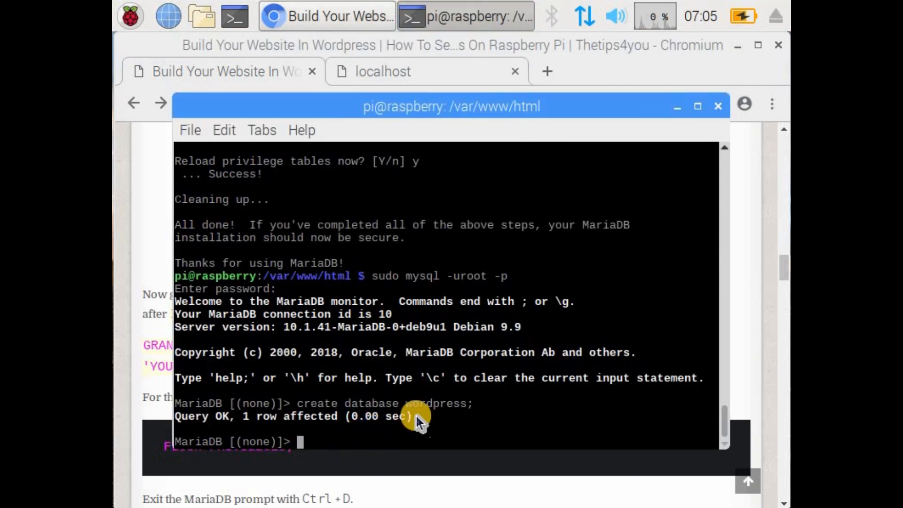
right_click(346, 440)
click(404, 226)
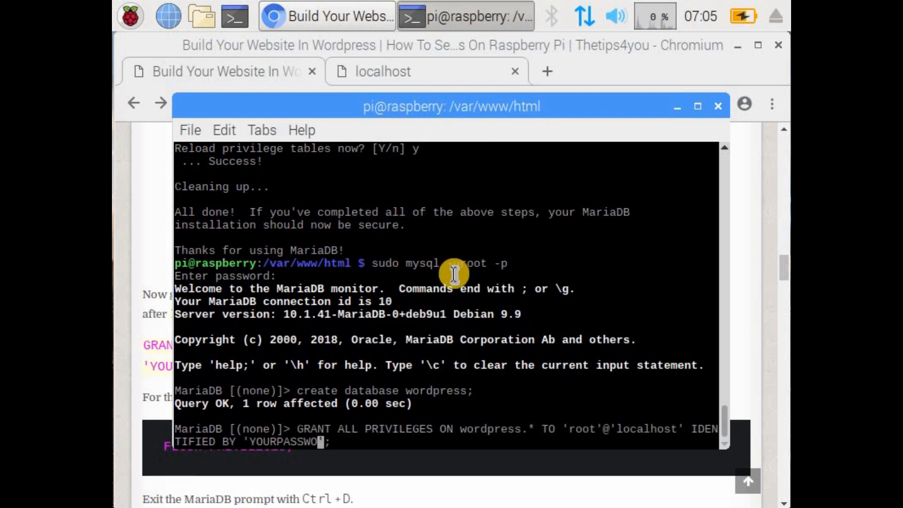
key(BackSpace)
key(BackSpace)
key(BackSpace)
key(BackSpace)
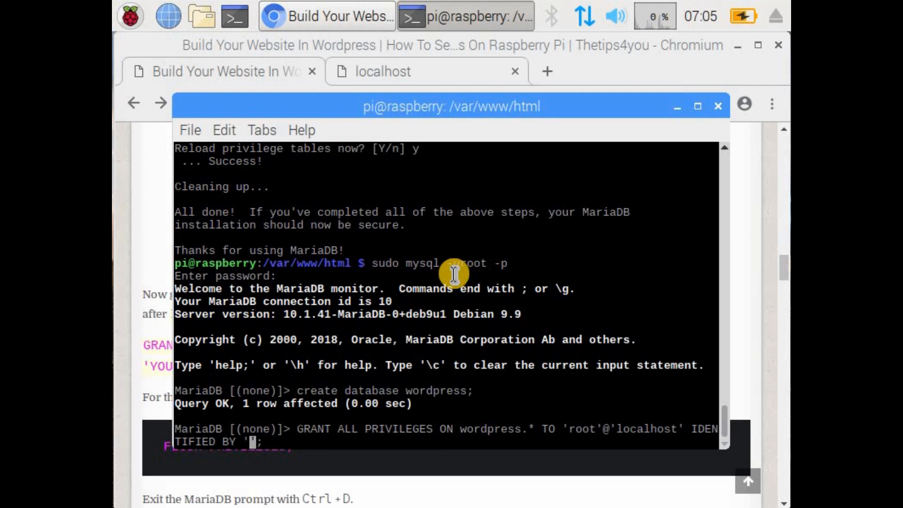
text(password)
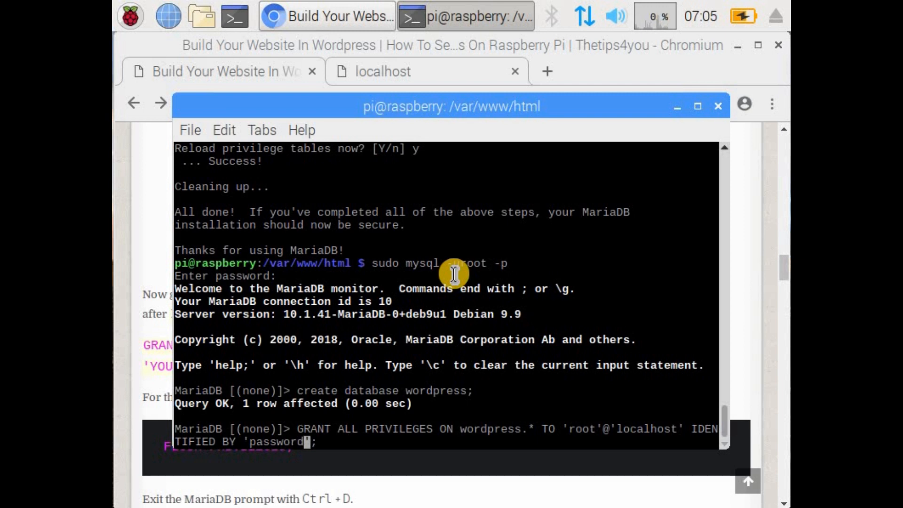
key(Return)
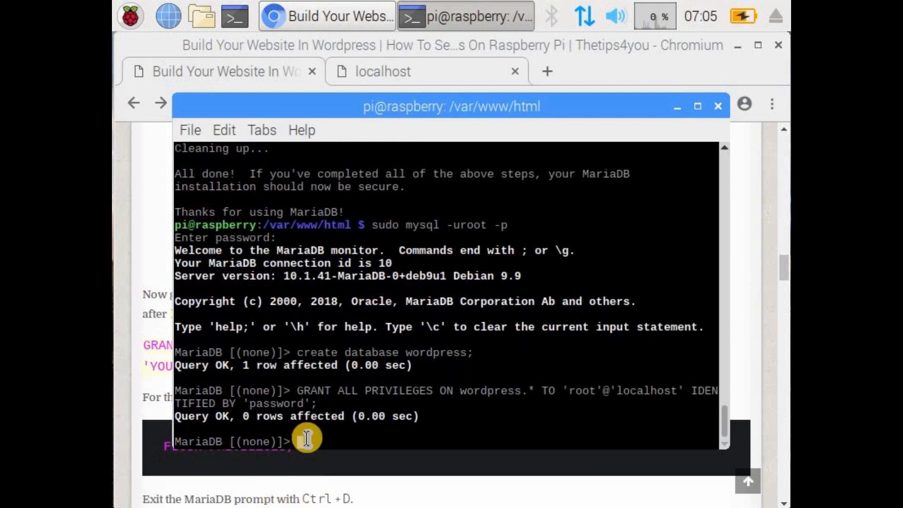
Step: Return to the tutorial page in Chromium and copy the statement FLUSH PRIVILEGES; including its semicolon
click(155, 318)
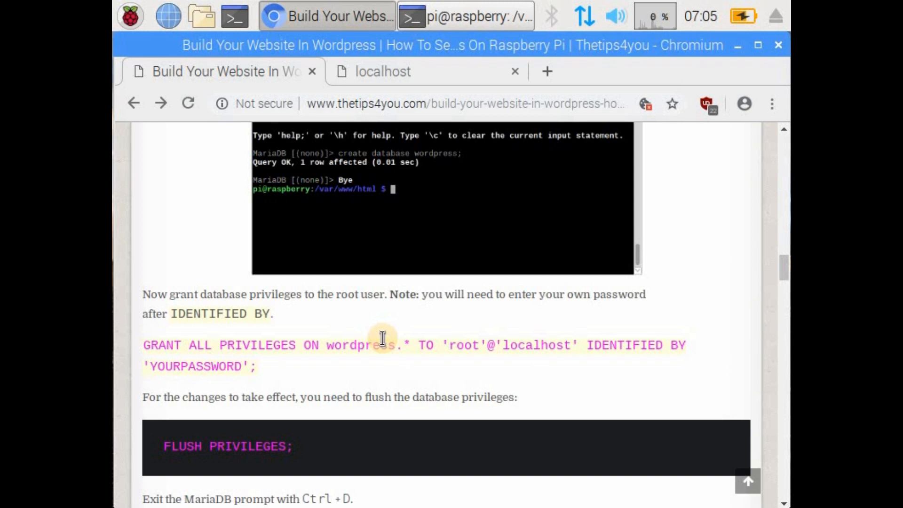
scroll(383, 338, down, 2)
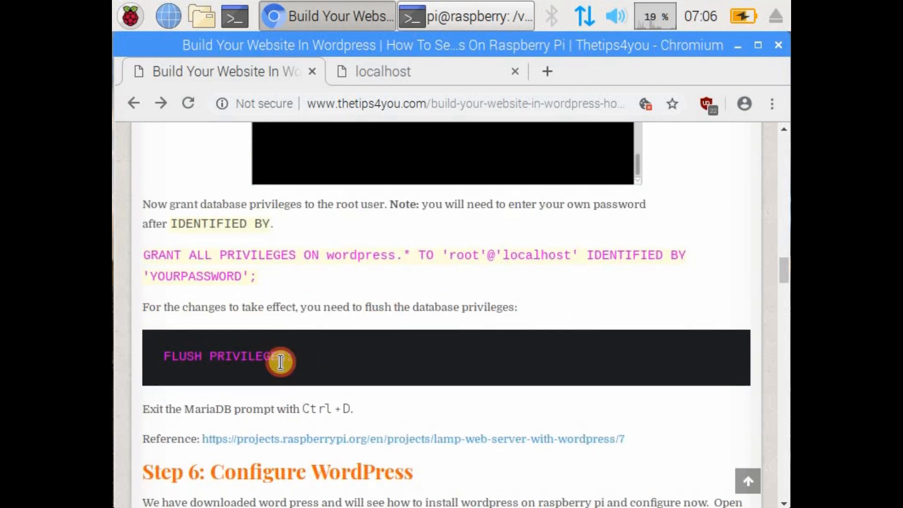
drag(231, 362, 163, 364)
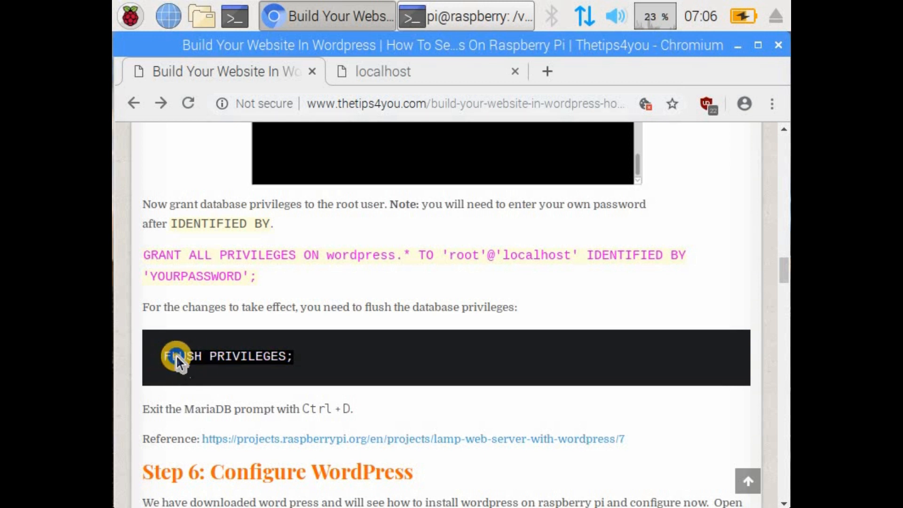
right_click(176, 362)
click(523, 265)
Step: Switch to the terminal and run FLUSH PRIVILEGES; at the MariaDB prompt
click(490, 16)
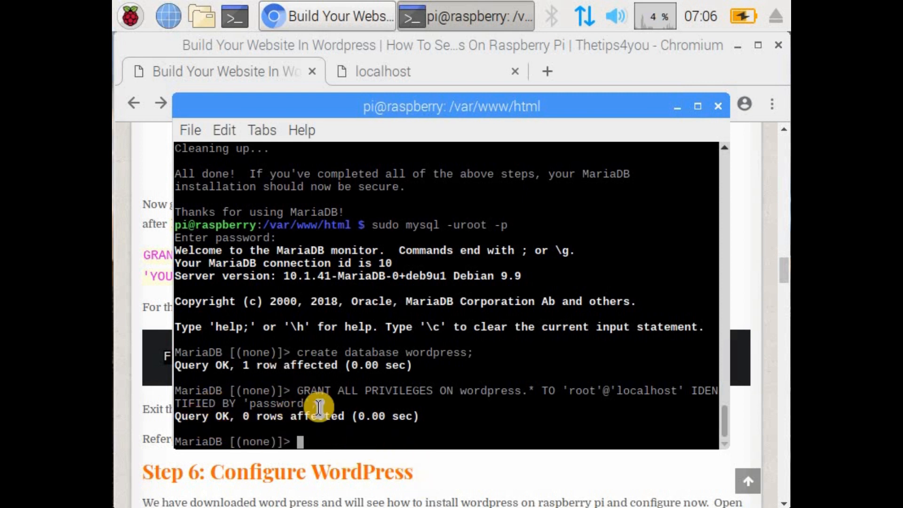
right_click(331, 439)
click(394, 231)
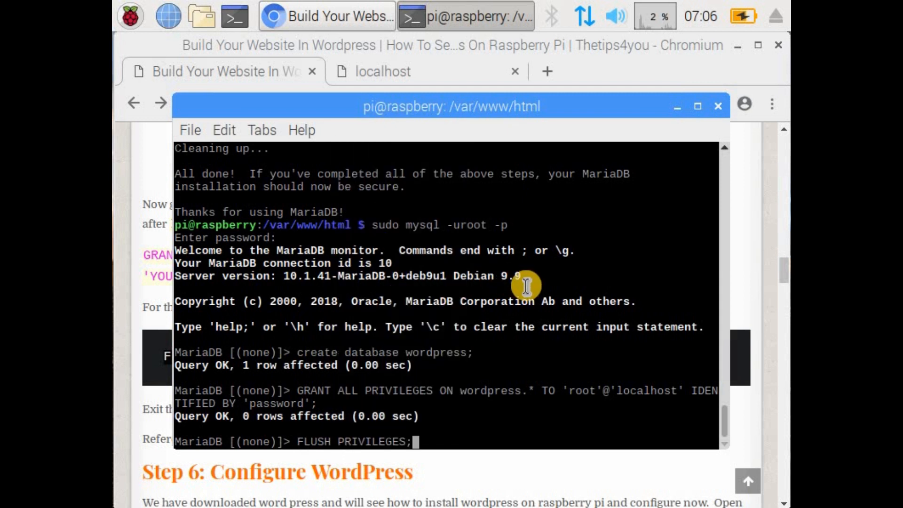
key(Return)
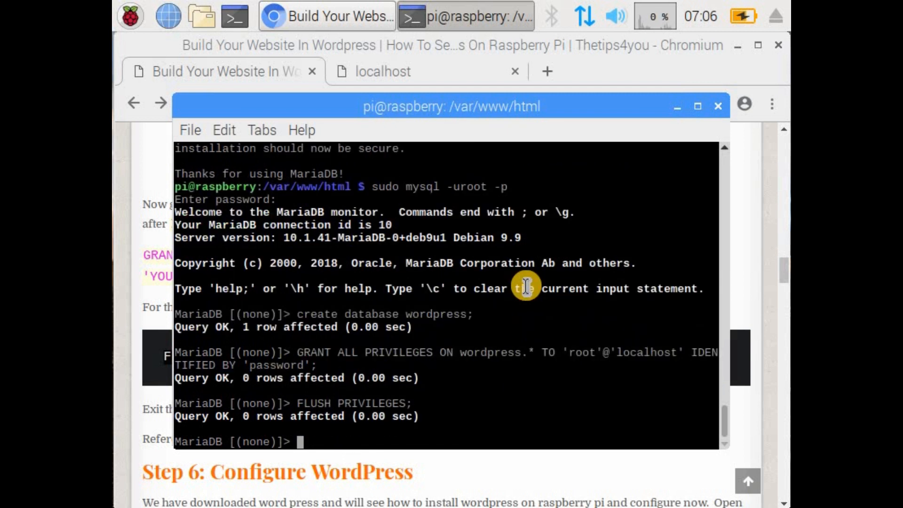
Step: Check in the Chromium tutorial how to leave the MariaDB prompt, then exit it in the terminal and clear the screen
click(153, 404)
drag(350, 407, 300, 409)
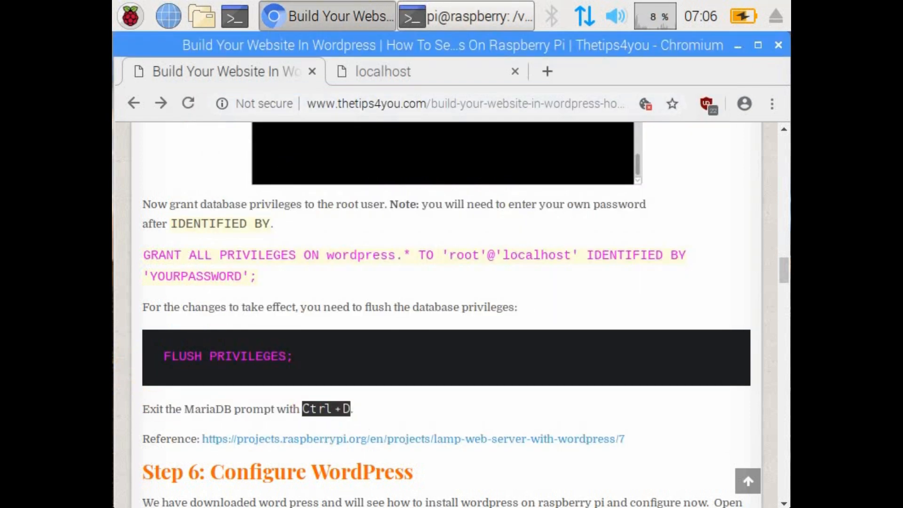
click(480, 16)
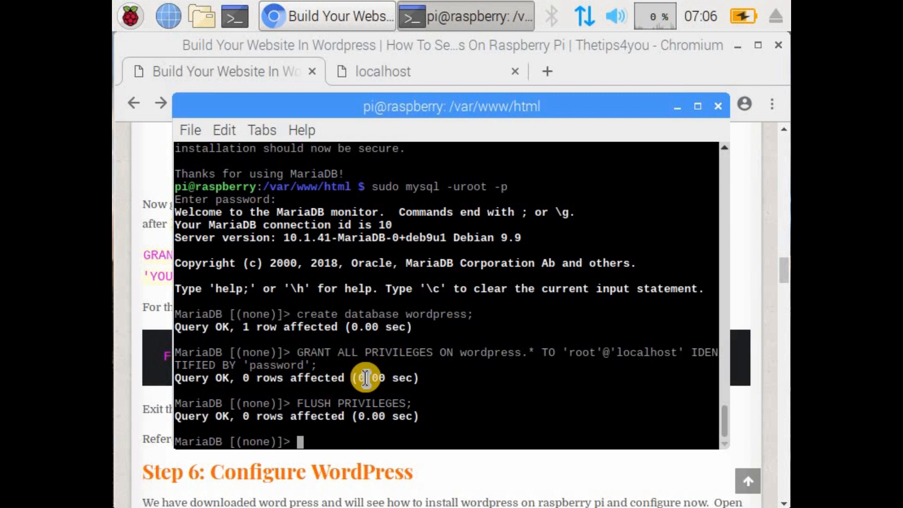
key(ctrl+d)
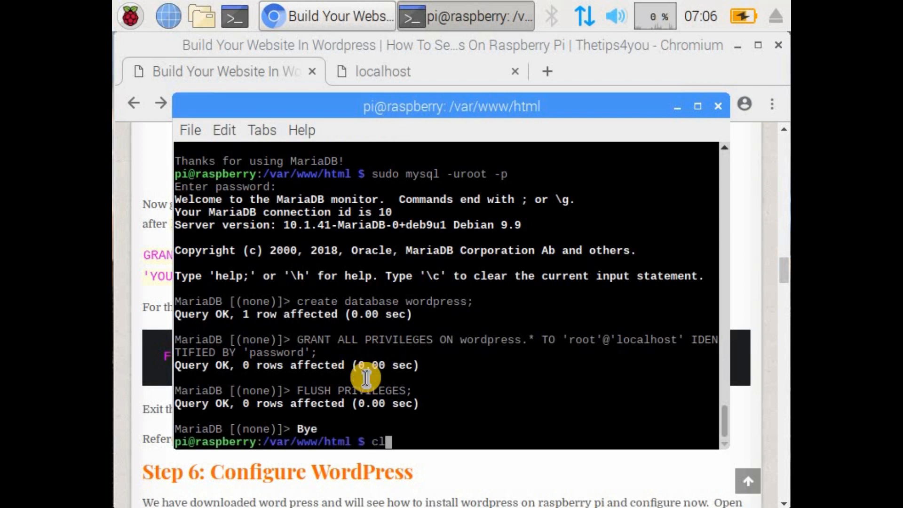
text(clear)
key(Return)
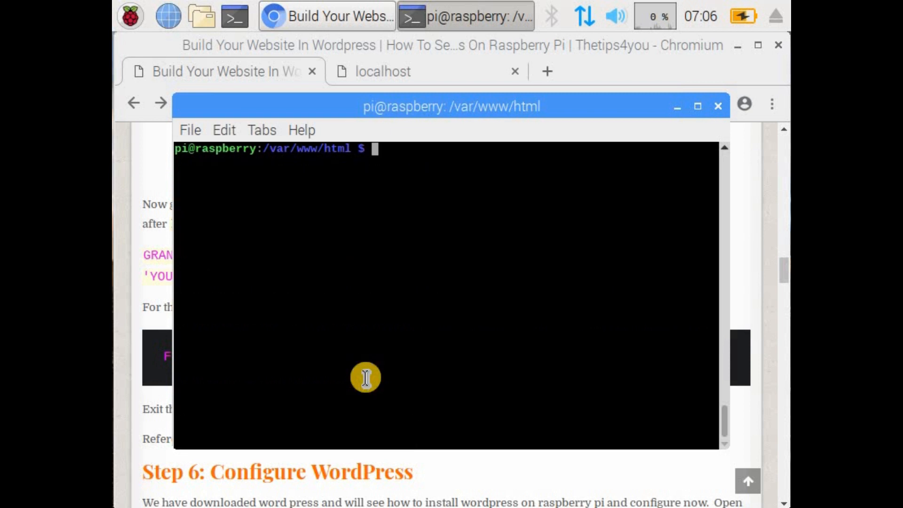
Step: Read the tutorial's Step 6: Configure WordPress in Chromium, then reload the localhost page and view the setup language list
click(153, 417)
scroll(354, 390, down, 3)
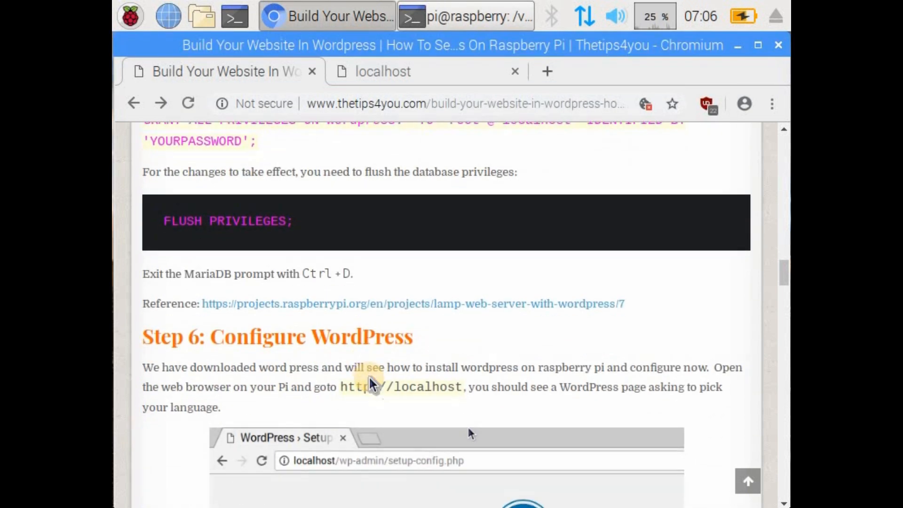
scroll(371, 383, down, 2)
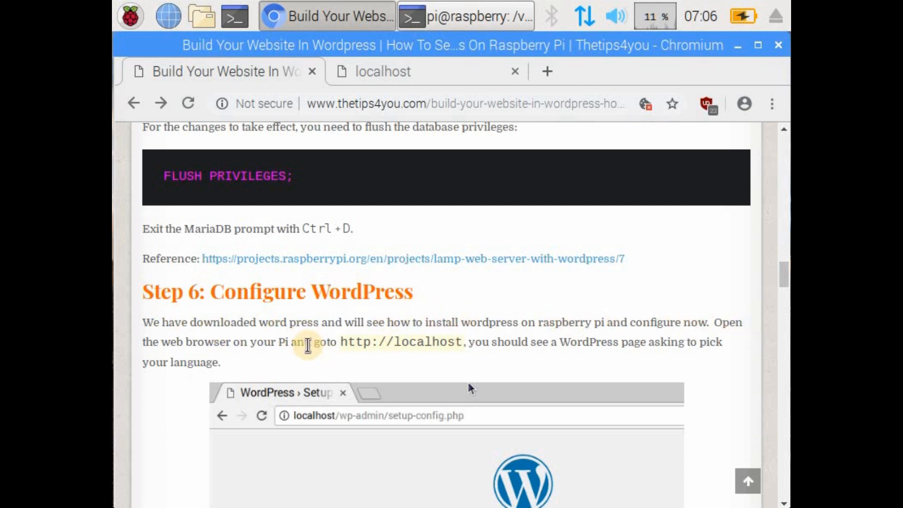
scroll(478, 276, down, 4)
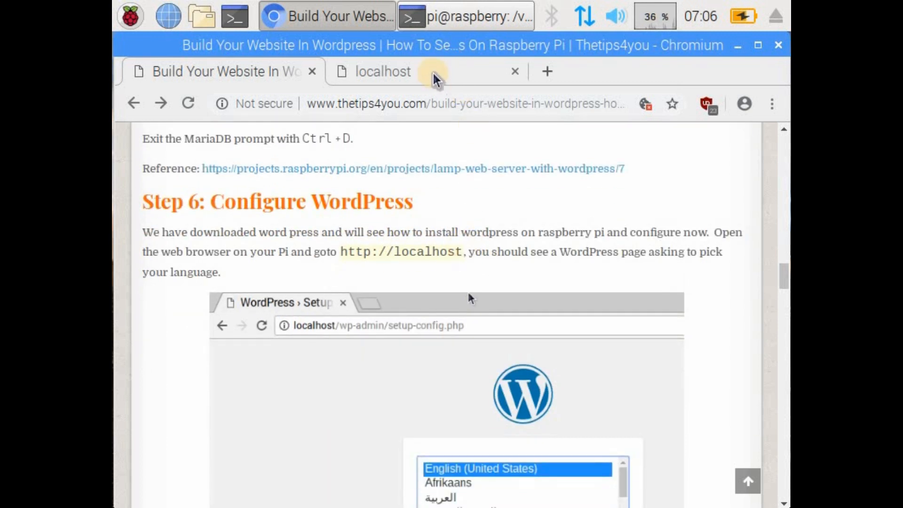
click(431, 75)
click(189, 102)
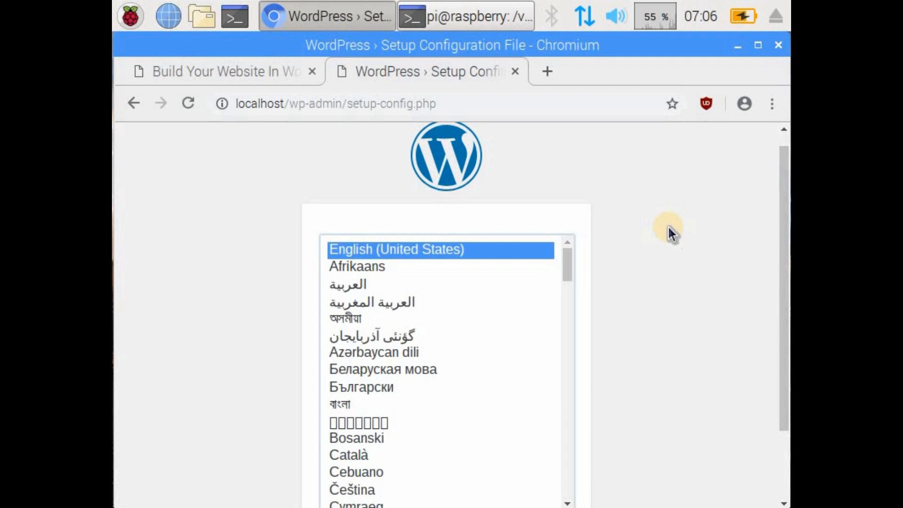
scroll(686, 205, down, 3)
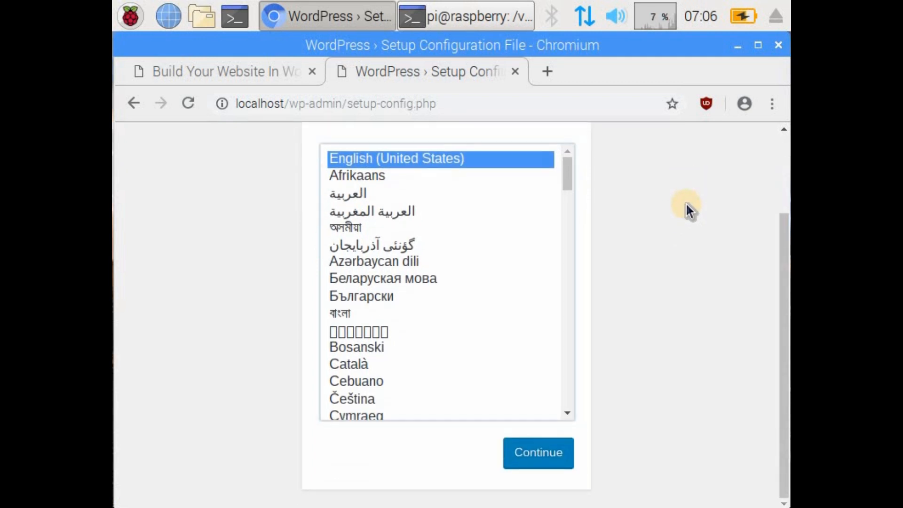
scroll(686, 205, up, 1)
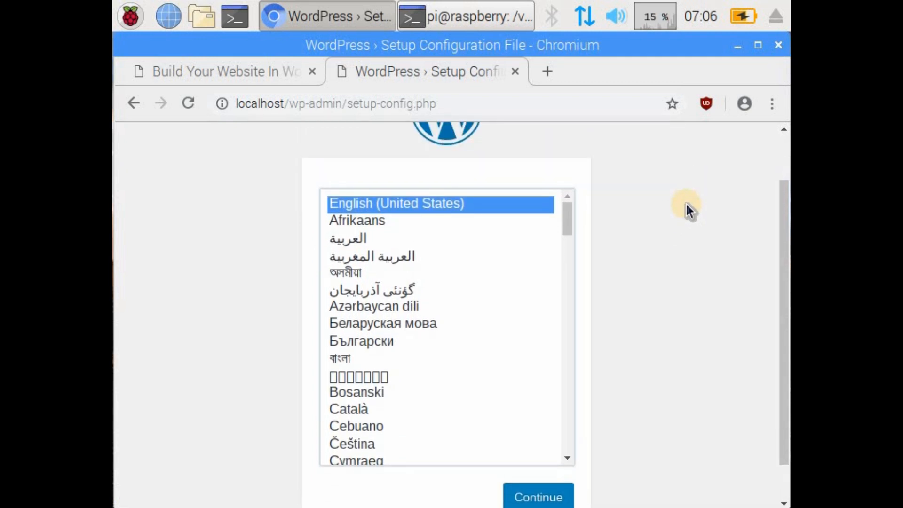
Step: Check the tutorial's language instructions, then continue the WordPress setup in English (United States) and read the welcome page
click(240, 67)
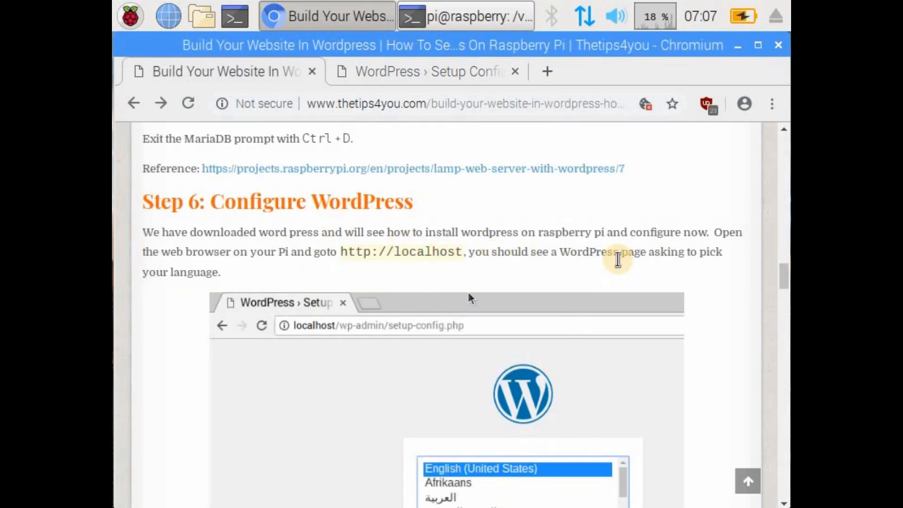
scroll(670, 269, down, 10)
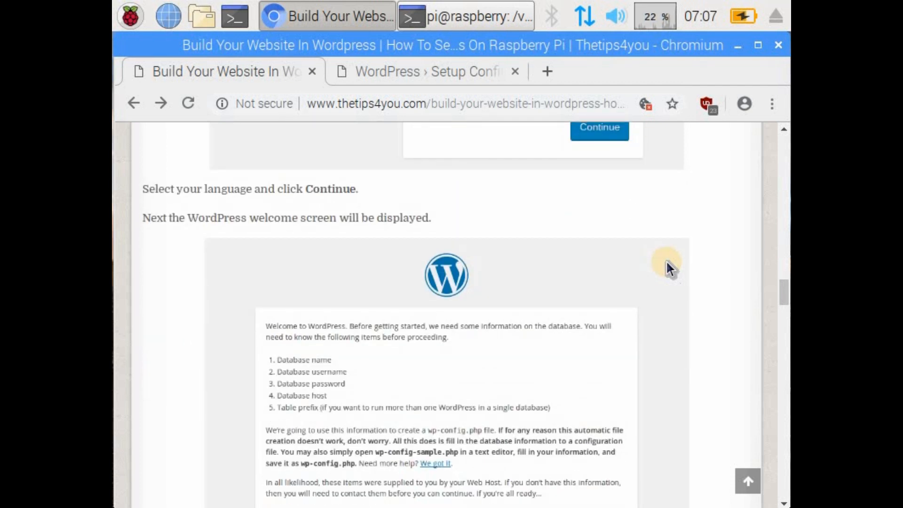
scroll(666, 261, down, 1)
click(430, 70)
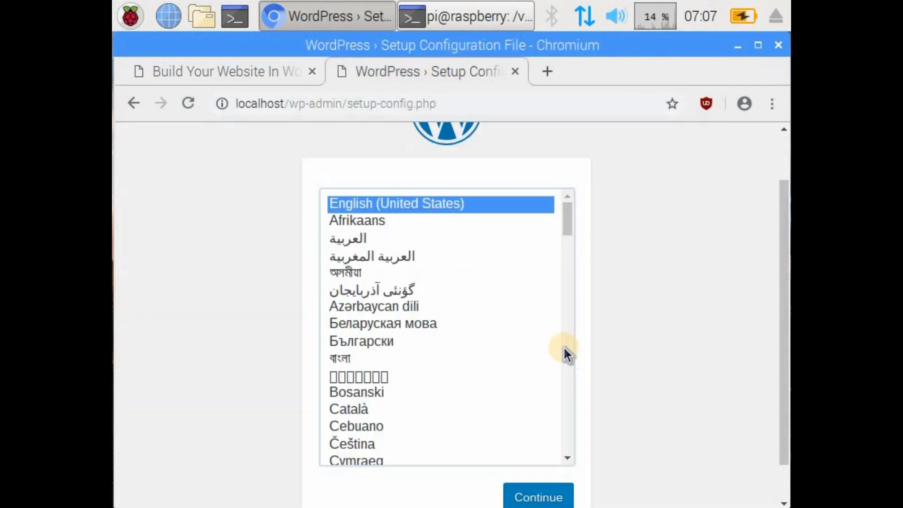
click(542, 498)
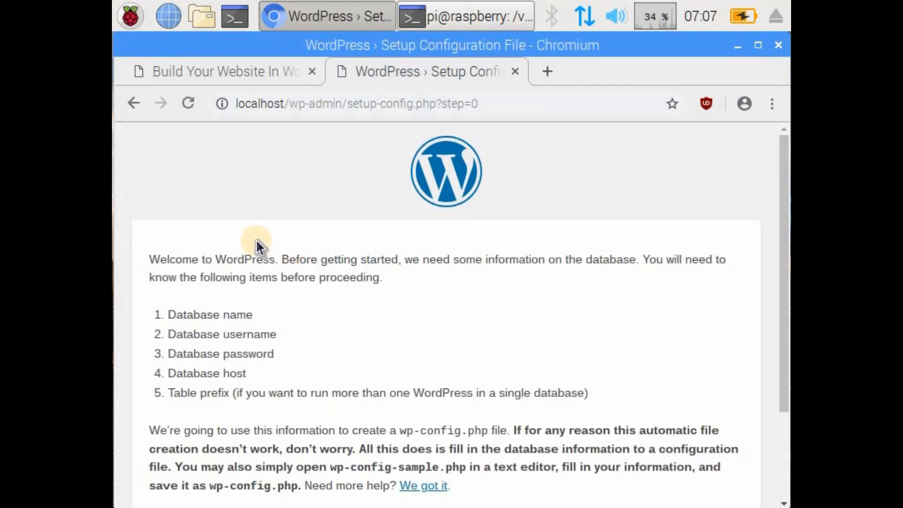
scroll(423, 235, down, 1)
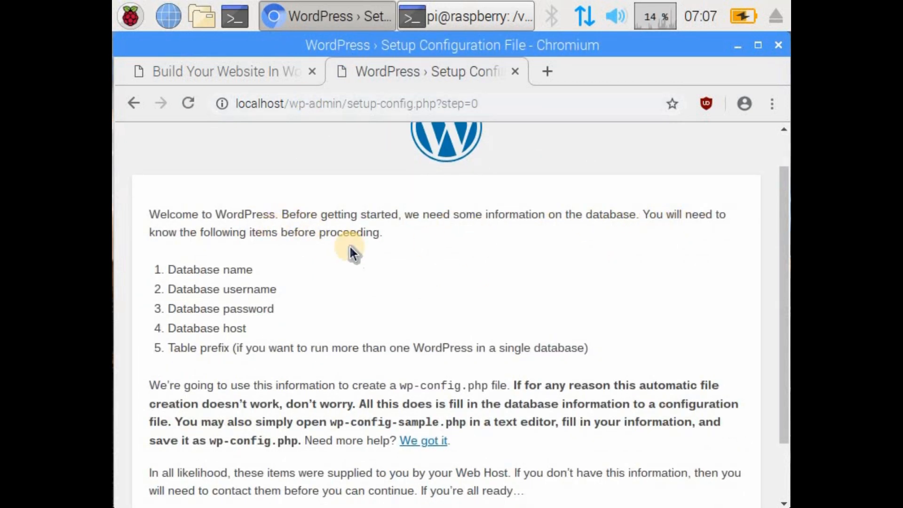
scroll(283, 242, down, 1)
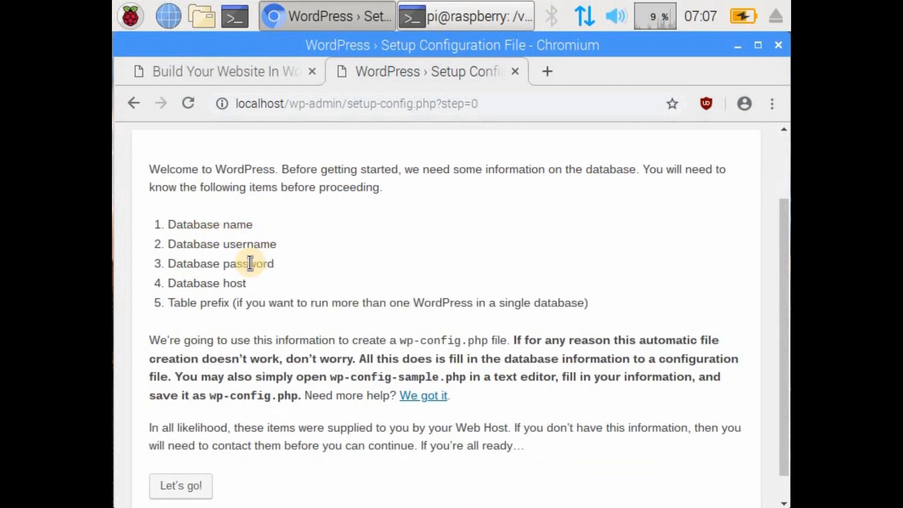
Step: Check the tutorial for the database details to fill in, then proceed from the WordPress welcome page to the database connection form
scroll(213, 258, down, 1)
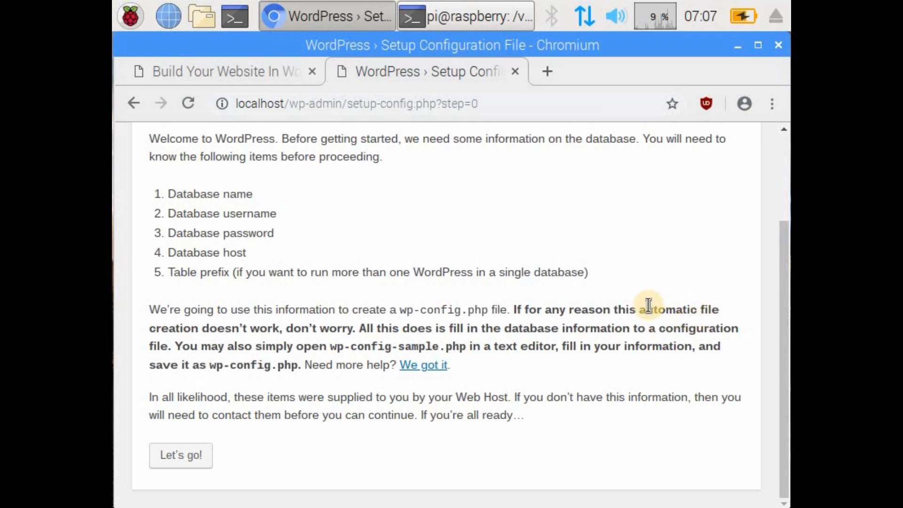
click(270, 61)
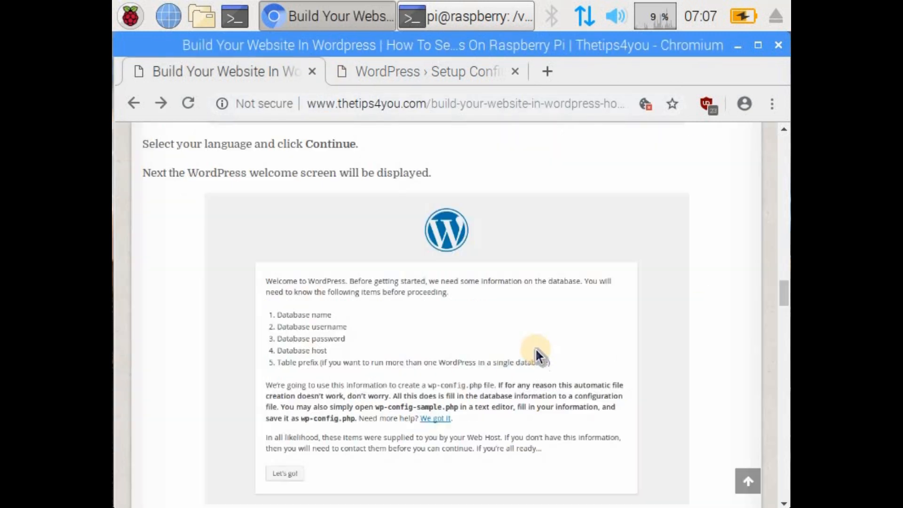
scroll(538, 347, down, 3)
scroll(548, 376, down, 1)
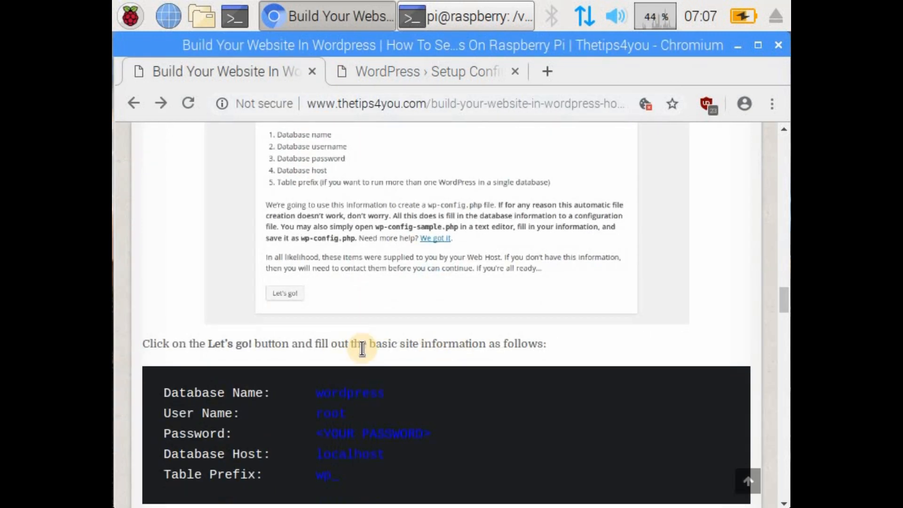
key(ctrl+Tab)
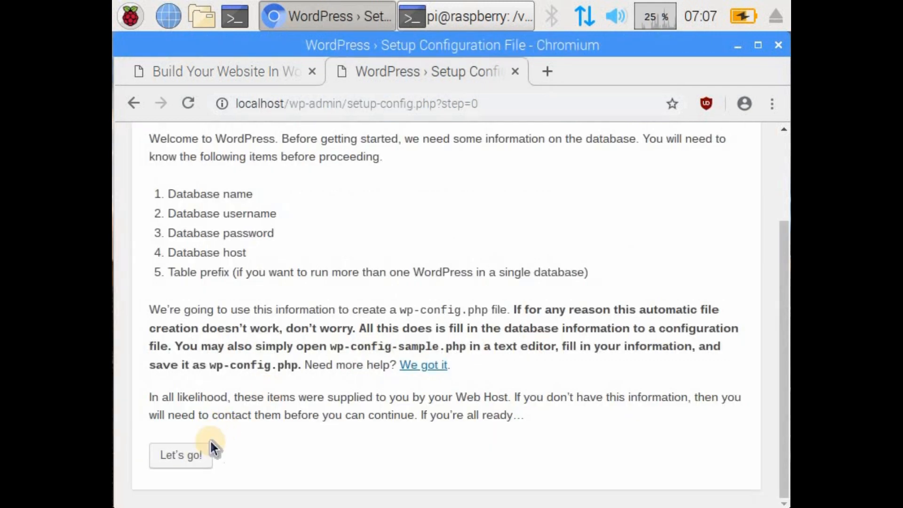
click(190, 454)
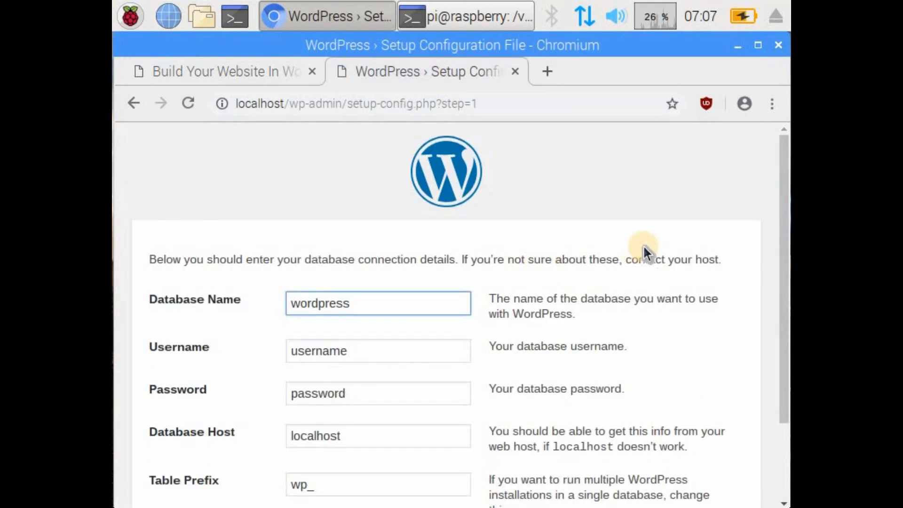
scroll(642, 244, down, 1)
scroll(642, 244, down, 1)
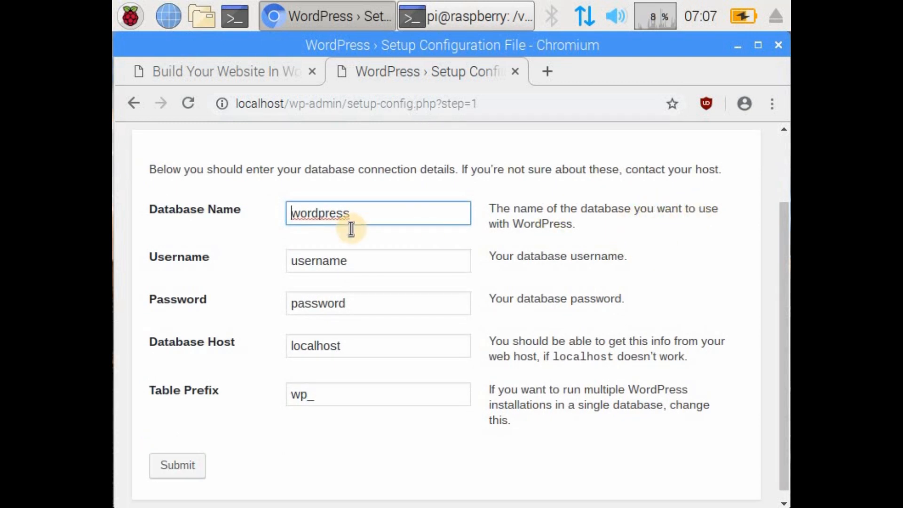
Step: Enter pi as the database username and select the placeholder text in the password field
click(360, 258)
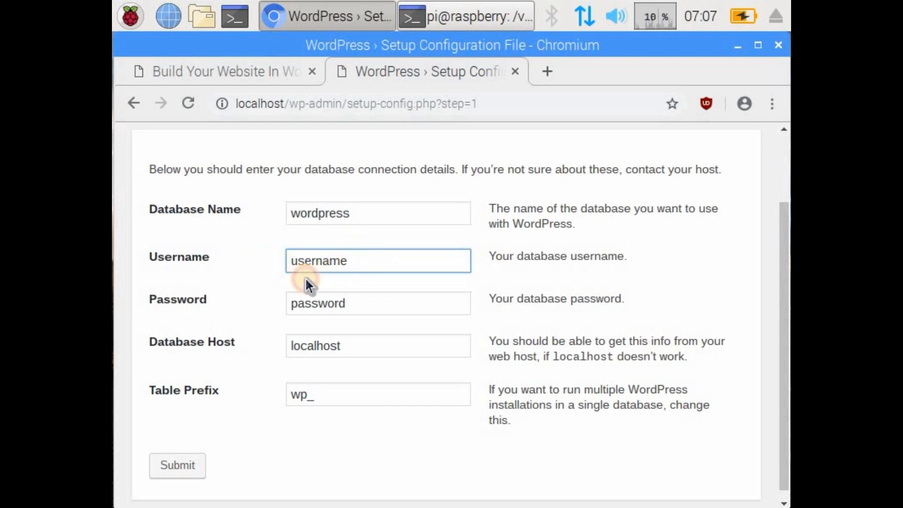
double_click(285, 262)
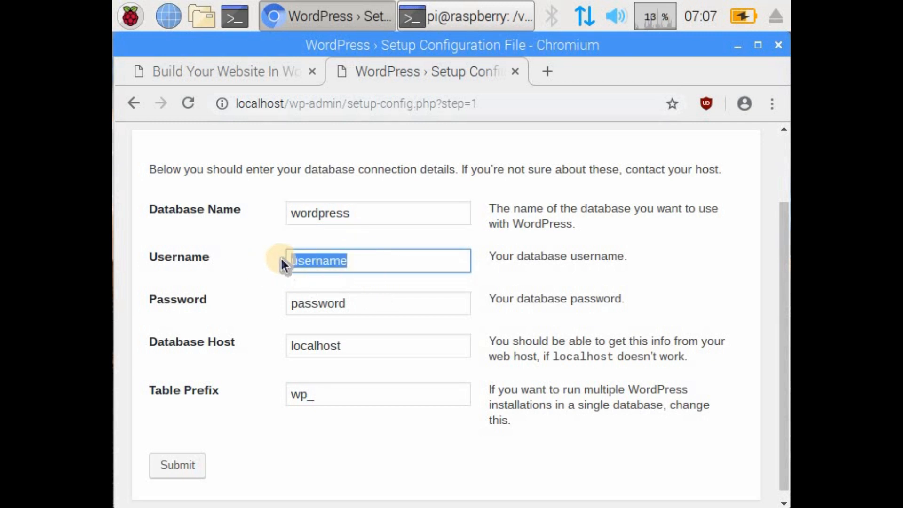
text(pi)
click(387, 306)
double_click(280, 307)
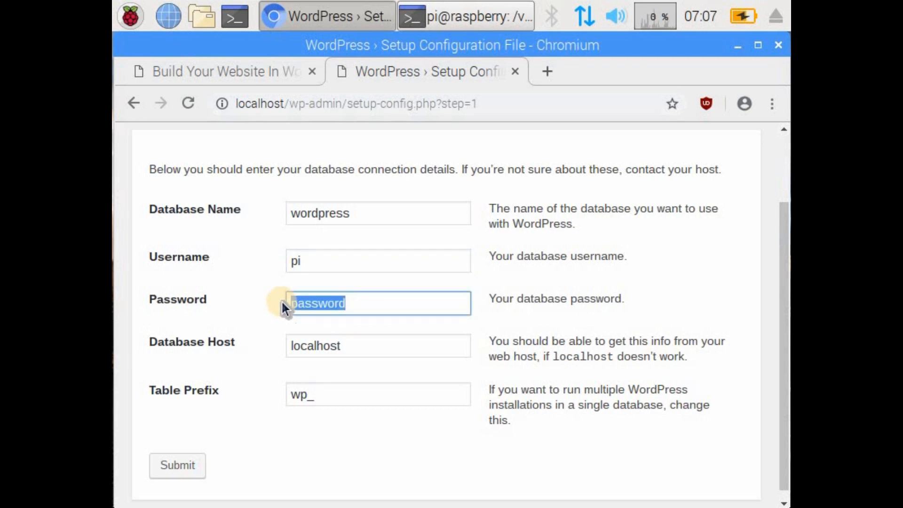
click(689, 297)
Step: Look up the database user name in the tutorial, then set the Username in the WordPress connection form to root
click(246, 72)
scroll(331, 357, down, 1)
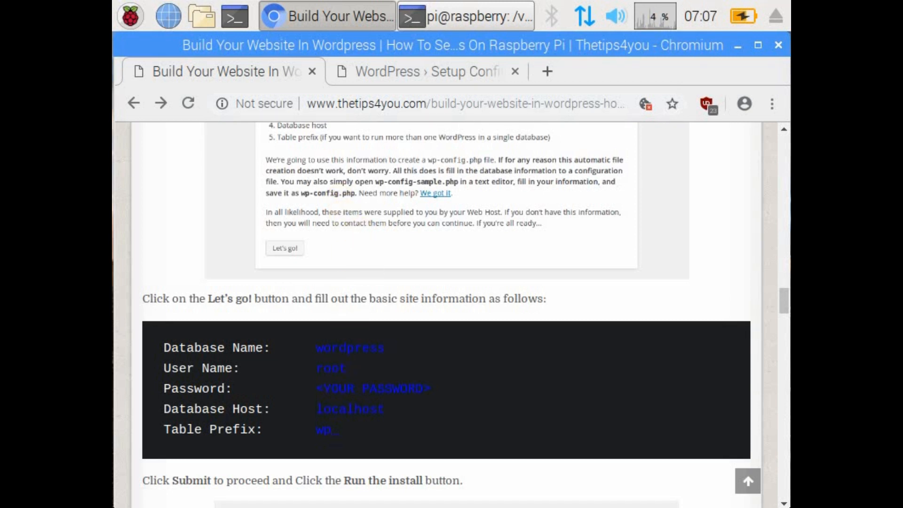
click(425, 69)
double_click(285, 262)
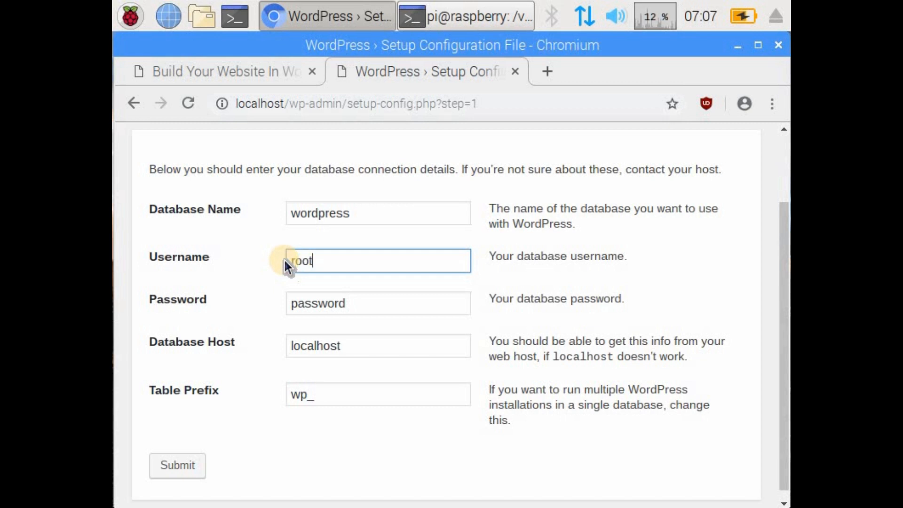
Step: Compare the database connection details with the tutorial's listed values, then submit the form
click(216, 70)
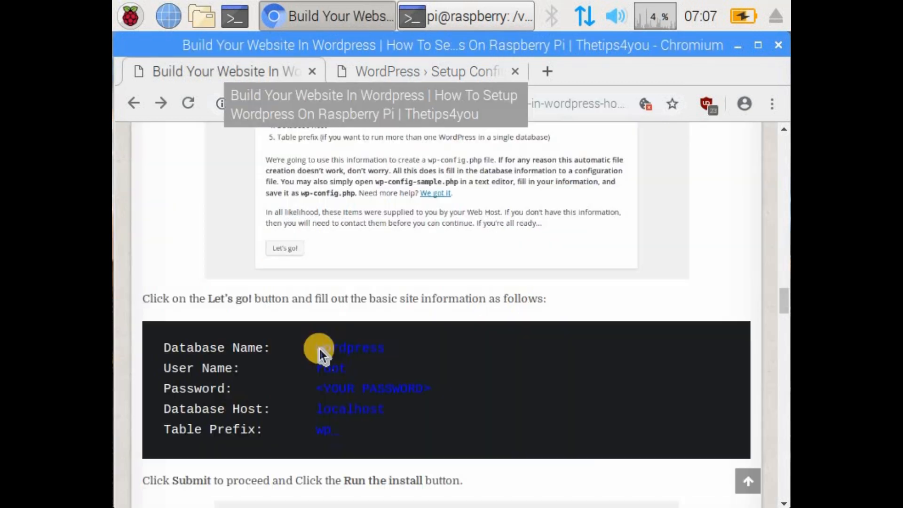
click(425, 69)
click(267, 72)
click(437, 74)
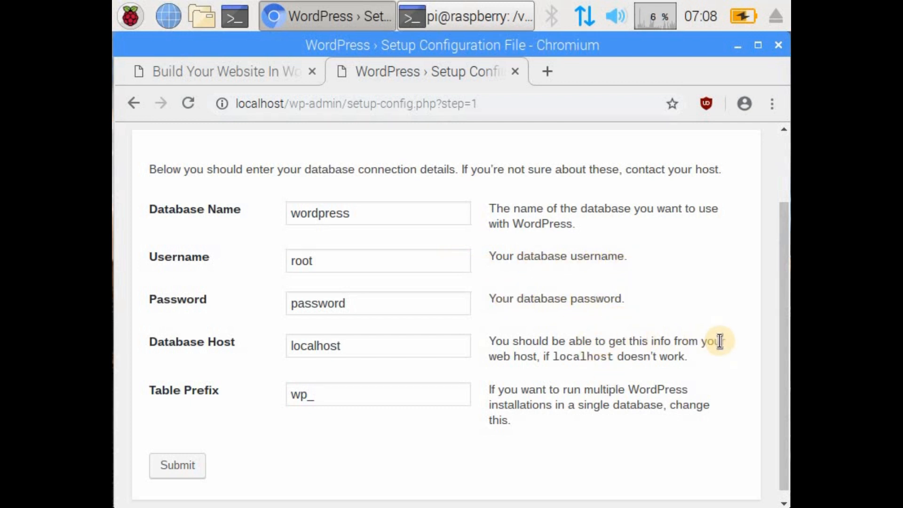
click(177, 466)
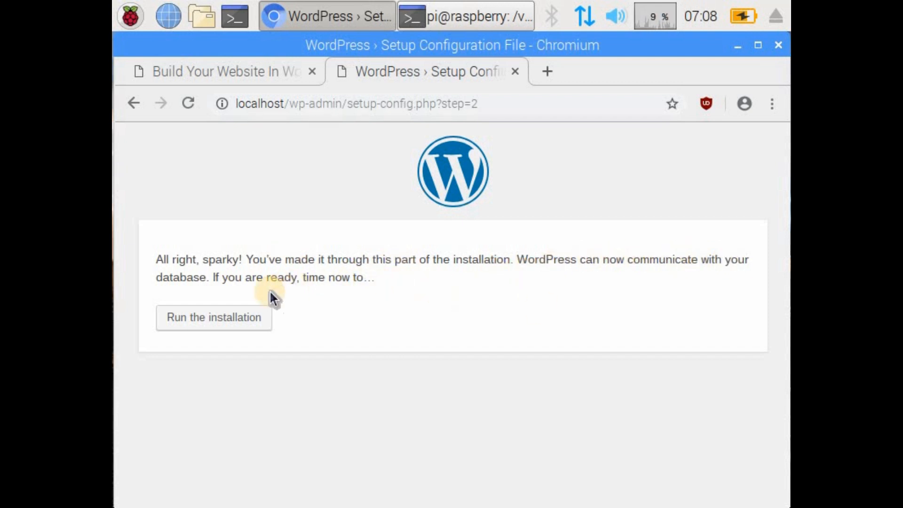
Step: Read the tutorial's instructions following the database setup, then run the WordPress installation and view the site information form
click(252, 76)
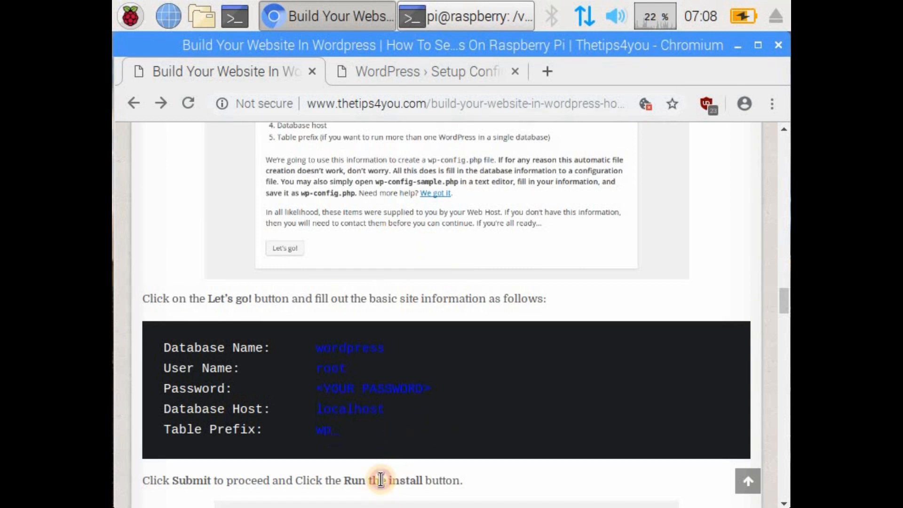
scroll(445, 338, down, 8)
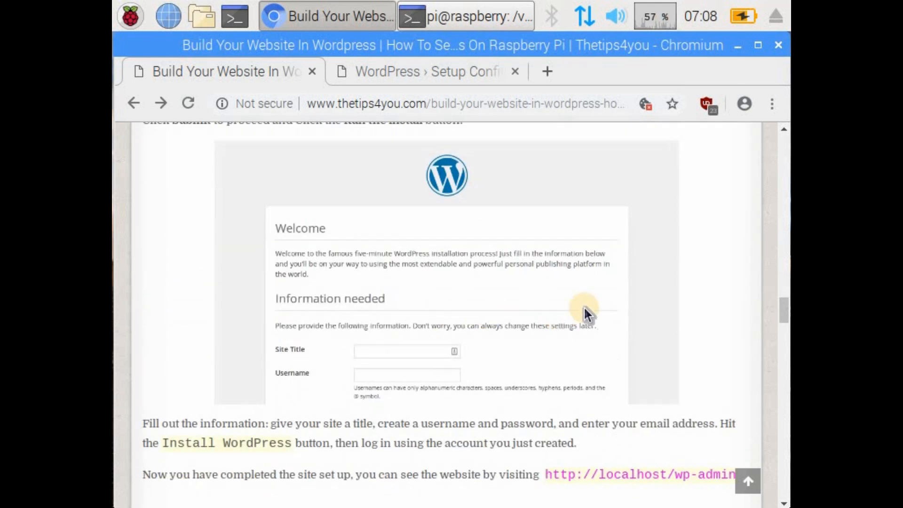
scroll(583, 306, down, 2)
click(453, 70)
click(215, 320)
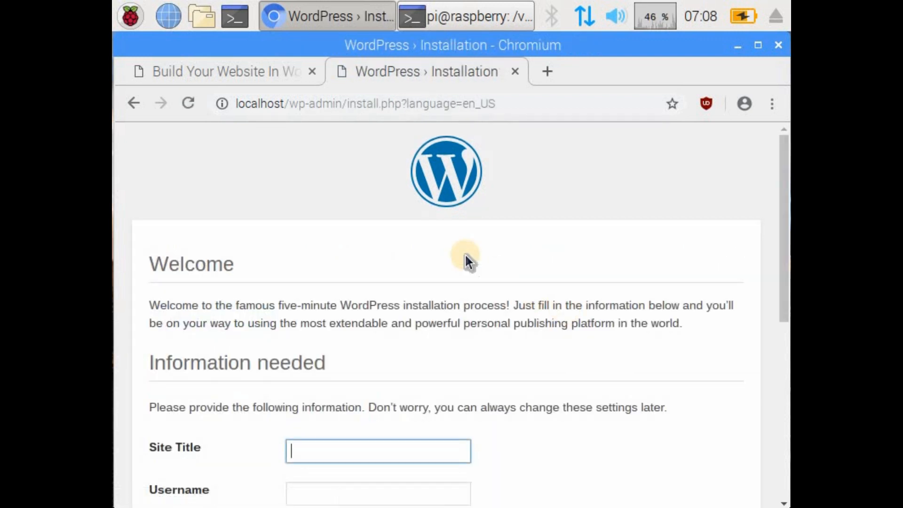
scroll(465, 258, down, 1)
scroll(464, 253, down, 3)
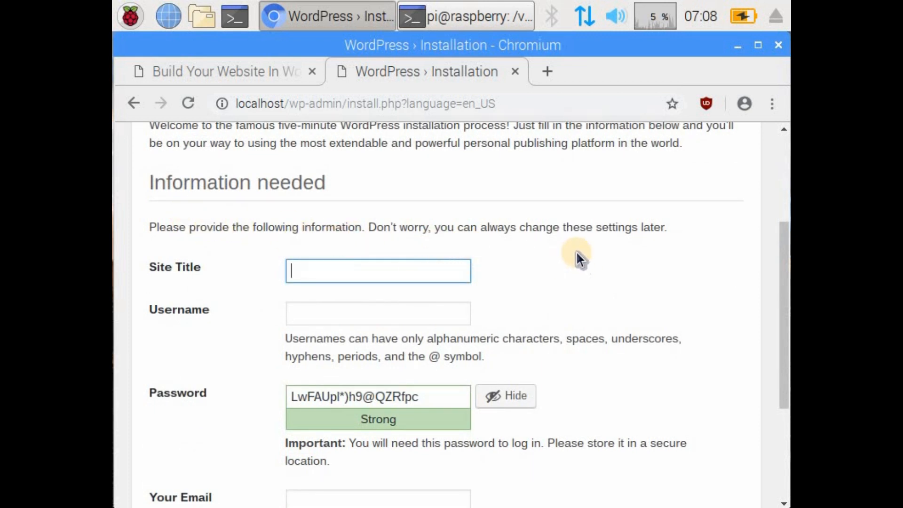
Step: Check the tutorial's instructions for the site information, then set the Site Title to mywordpresssite in the installation form
click(275, 71)
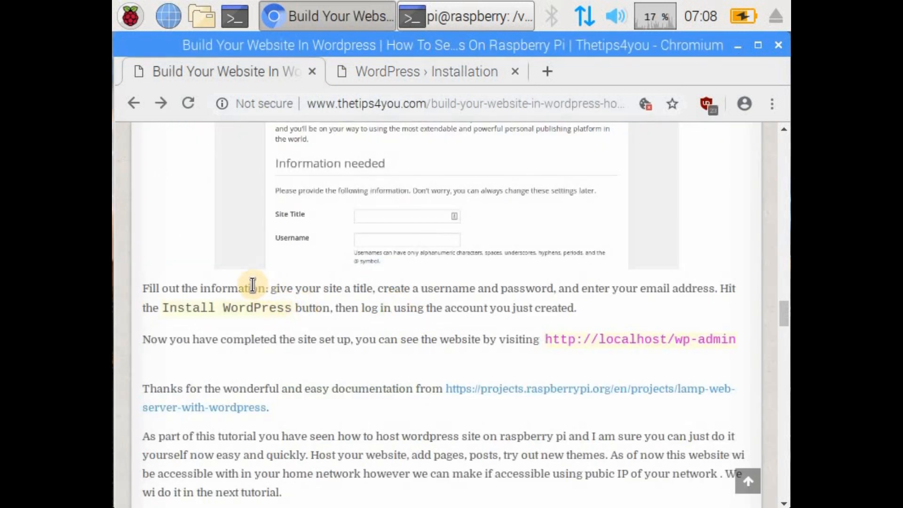
scroll(252, 285, down, 2)
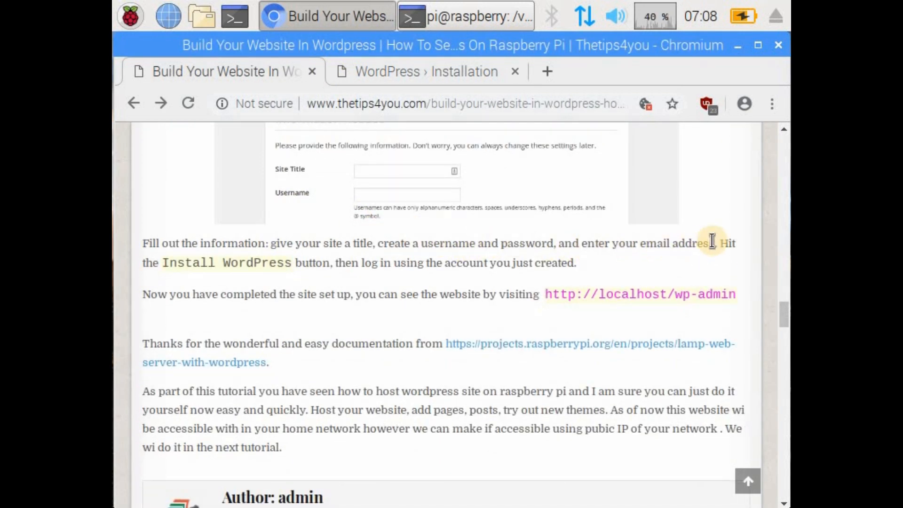
click(424, 78)
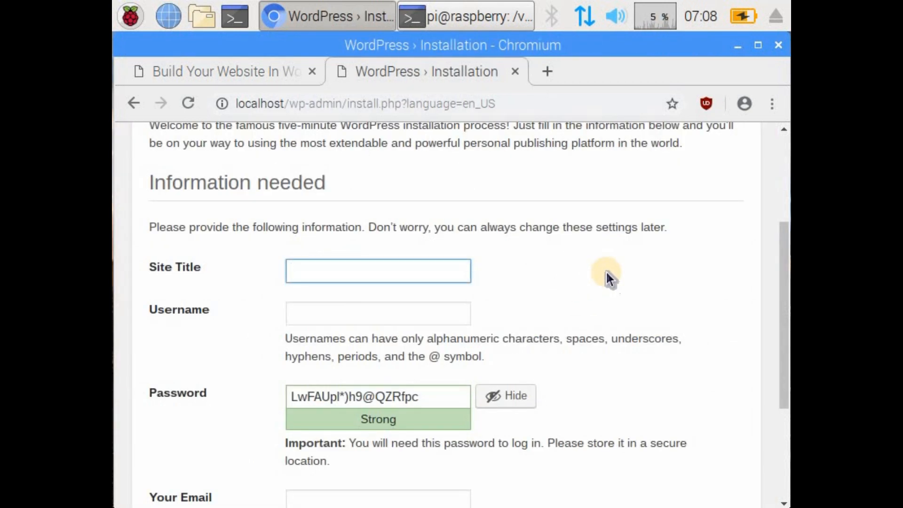
scroll(610, 279, down, 2)
click(343, 182)
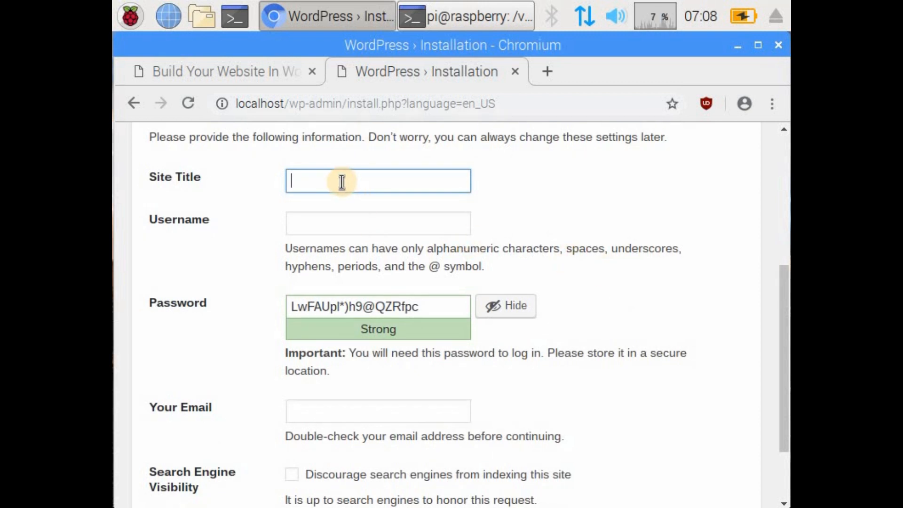
text(My)
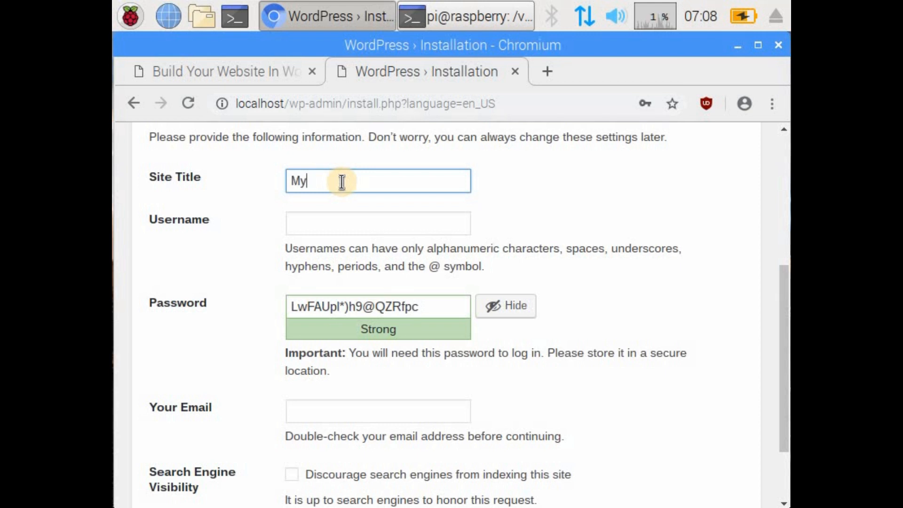
key(BackSpace)
key(BackSpace)
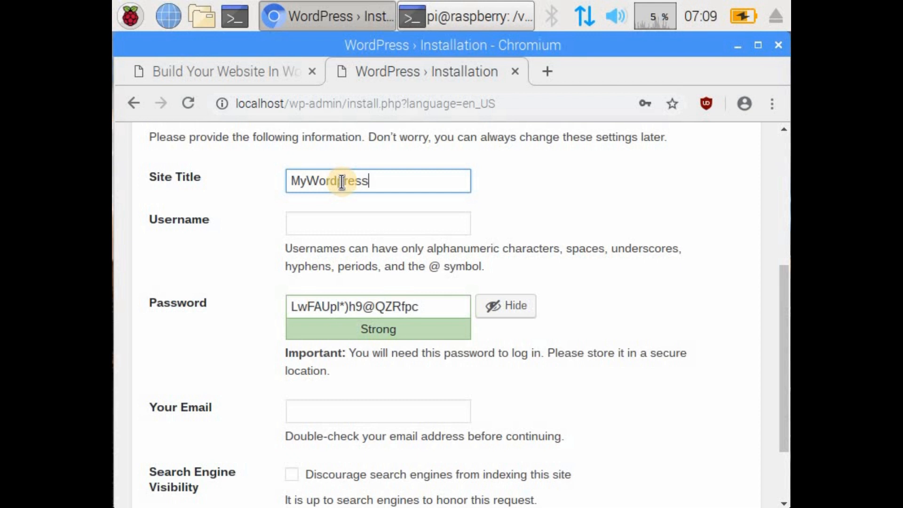
text(ite)
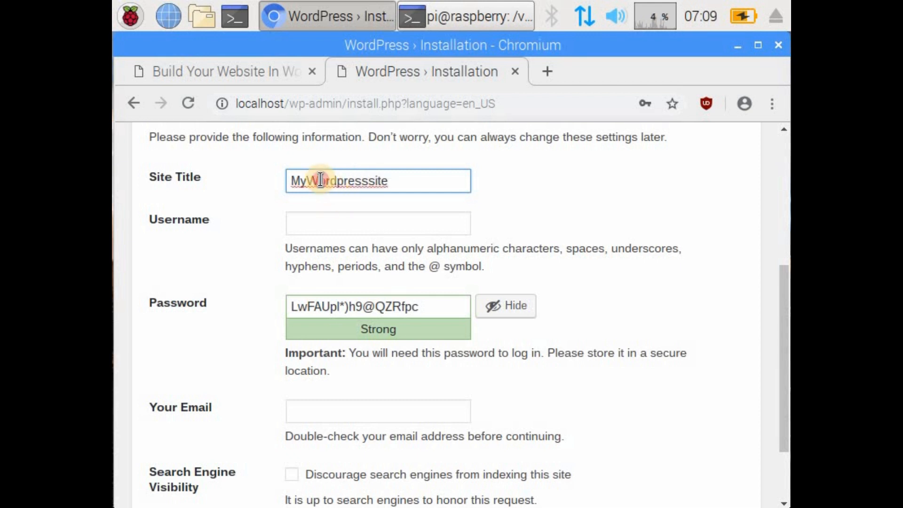
key(BackSpace)
text(w)
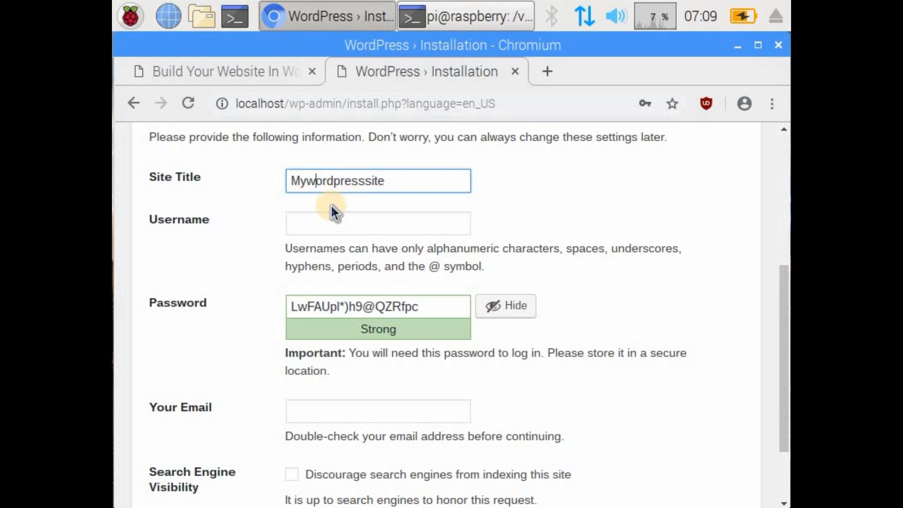
click(305, 182)
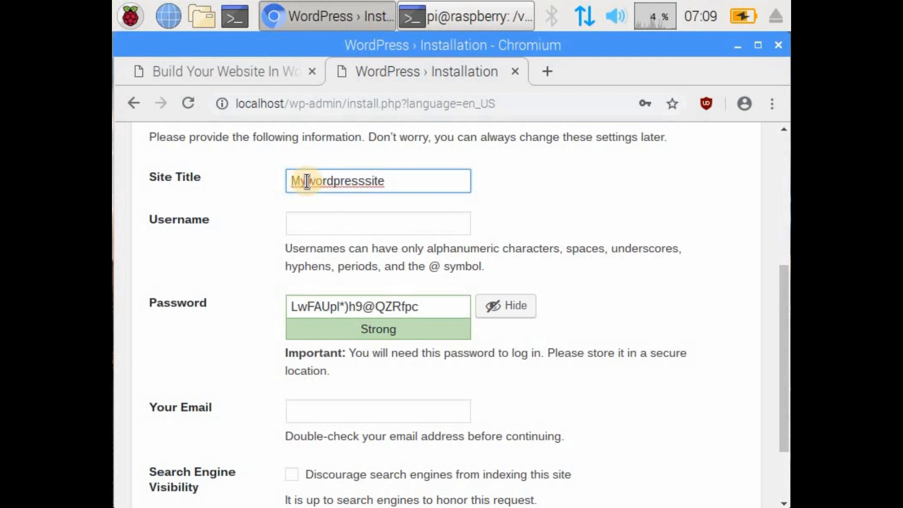
key(BackSpace)
text(m)
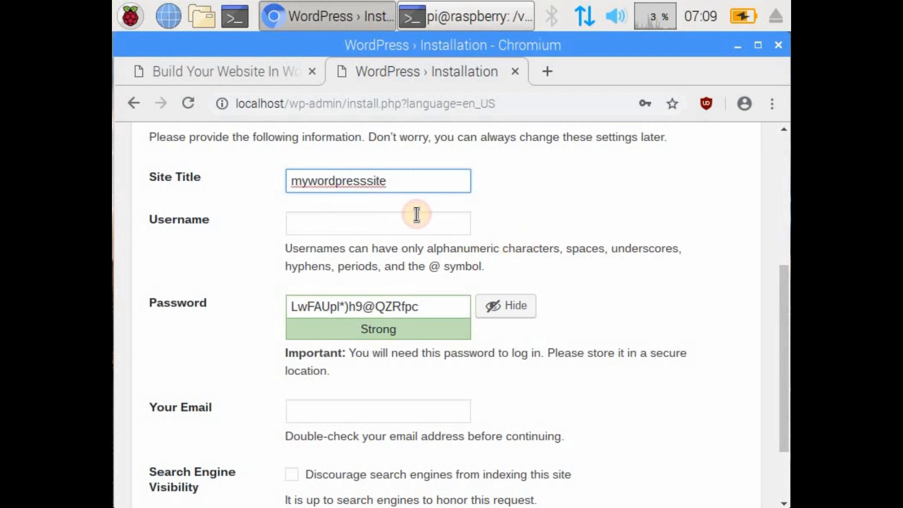
Step: Set the WordPress username to admin and replace the suggested password with the account password
click(414, 213)
text(admin)
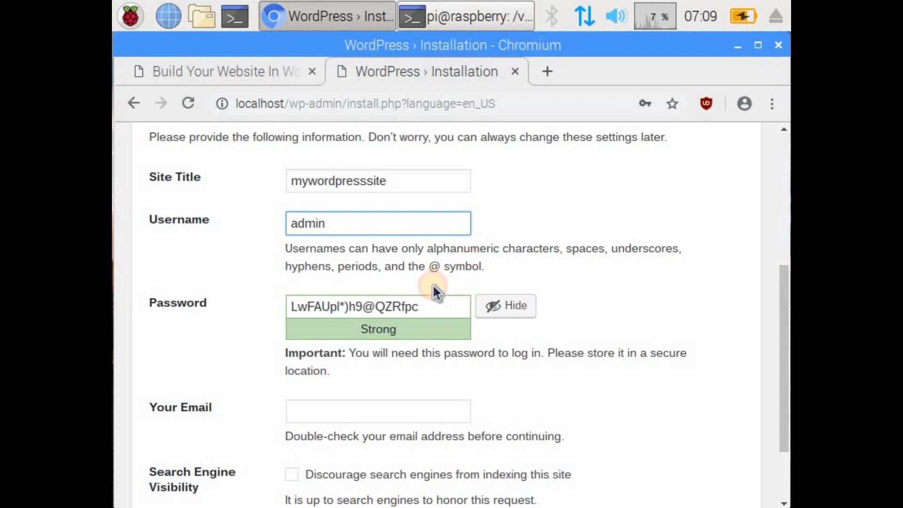
drag(418, 306, 258, 296)
text(password)
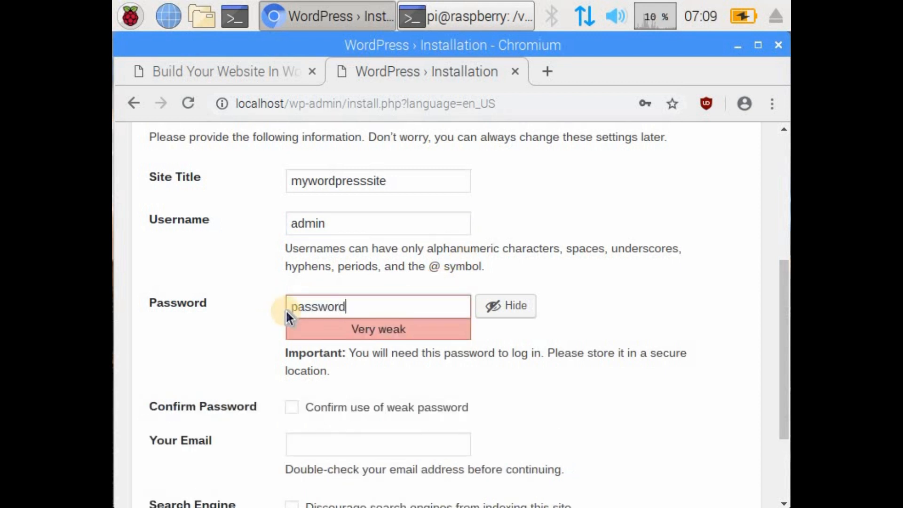
click(671, 301)
drag(445, 356, 699, 351)
click(698, 345)
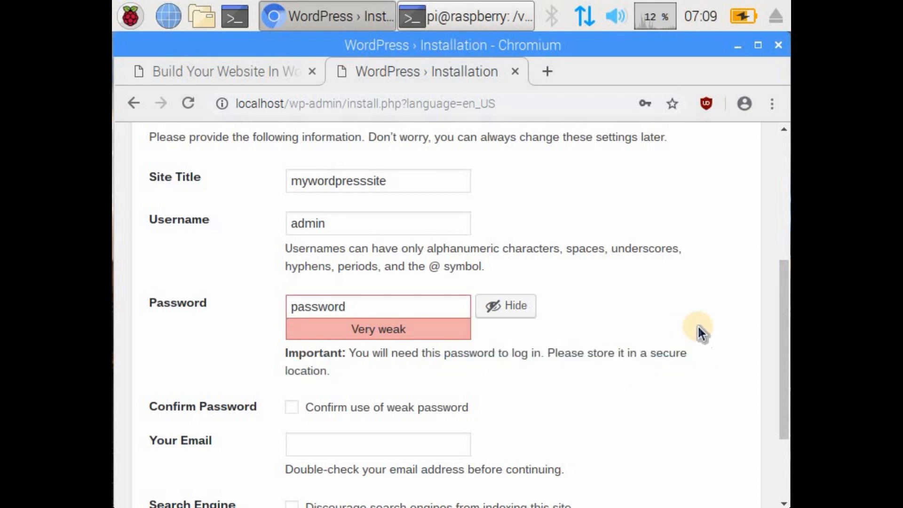
Step: Confirm the use of a weak password and fill in the account's email address in the WordPress installation form
scroll(698, 328, down, 2)
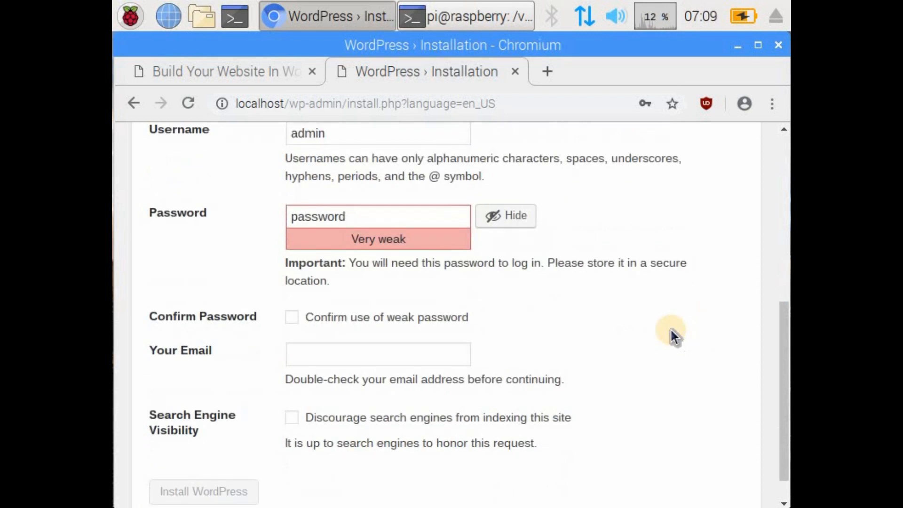
click(292, 318)
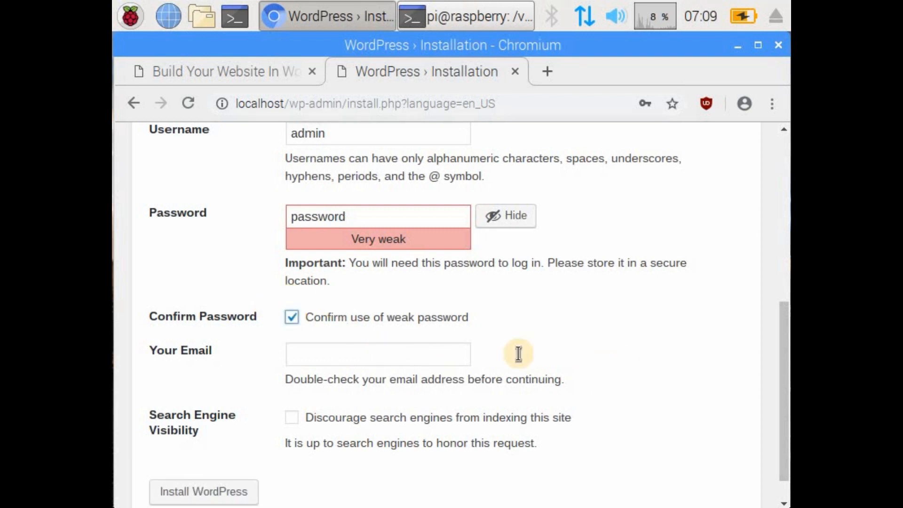
scroll(519, 302, down, 1)
click(414, 320)
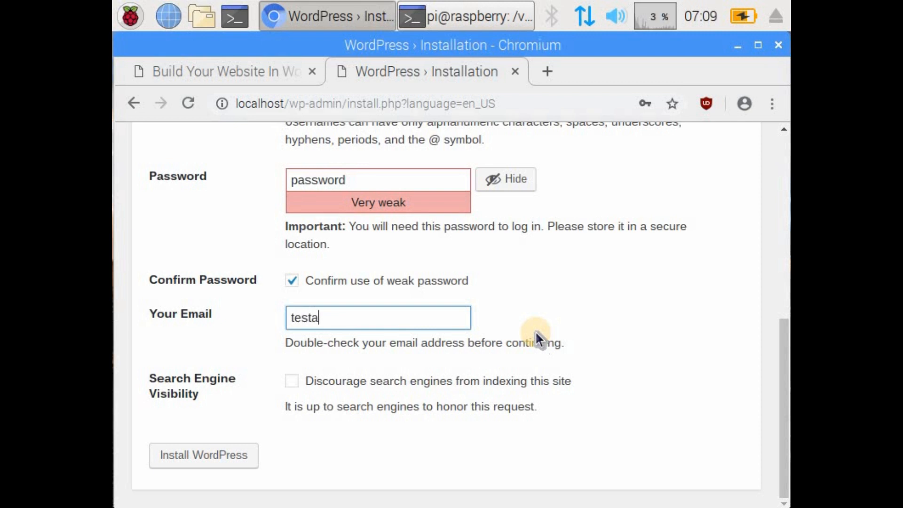
text(test@gmail.co,)
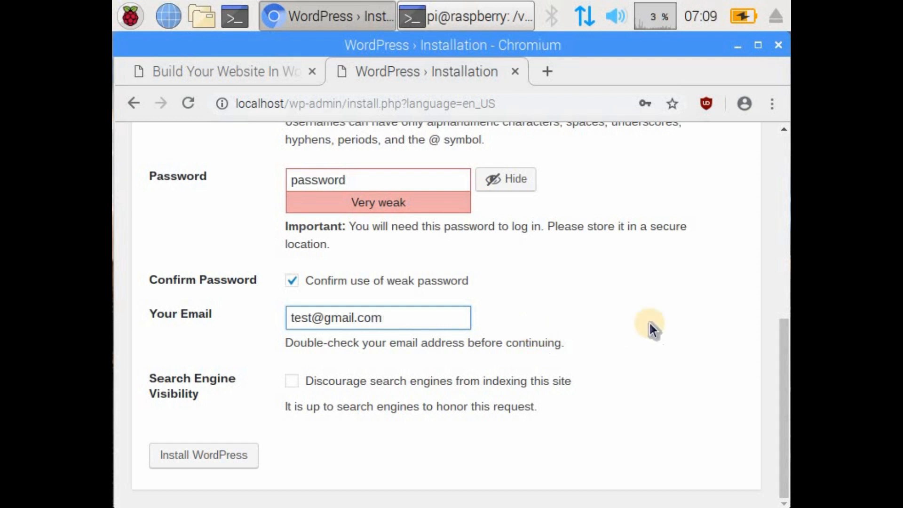
Step: Submit the form to install WordPress, then check the tutorial's closing instructions for logging in and visiting the site
click(658, 268)
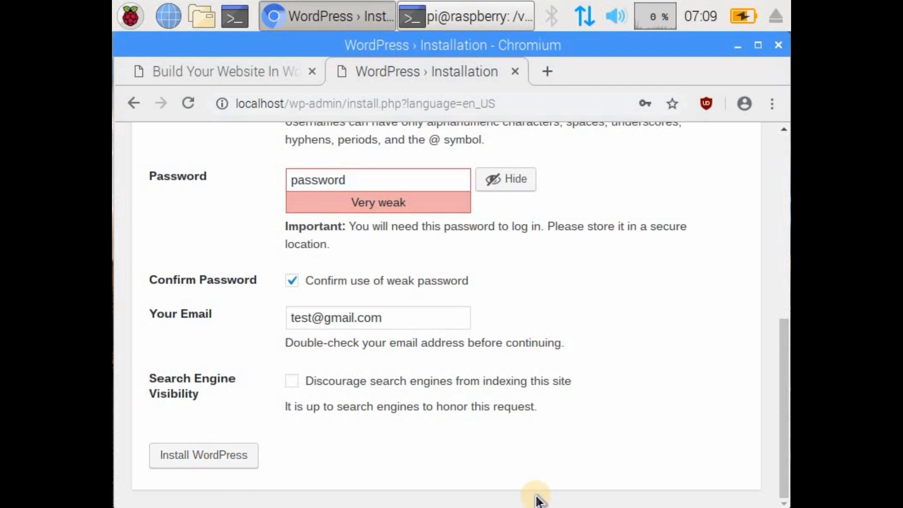
click(558, 267)
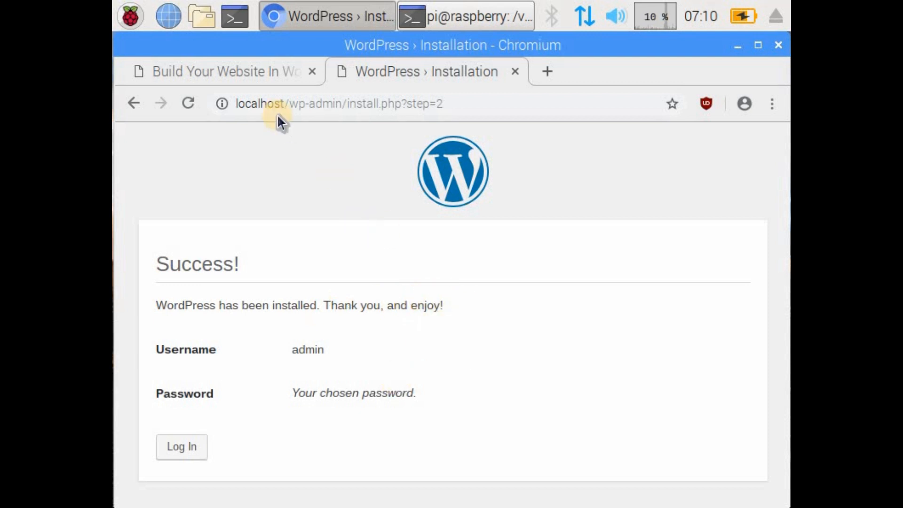
click(252, 74)
scroll(407, 296, down, 4)
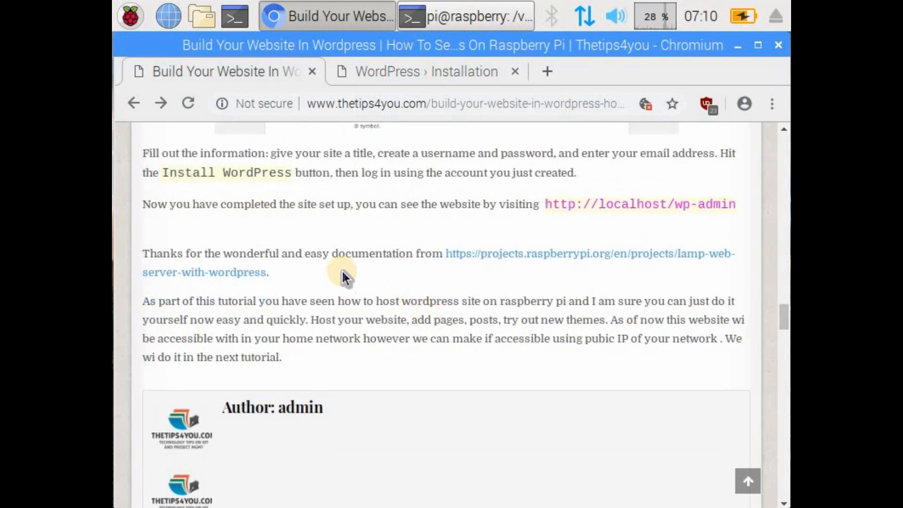
Step: Return to the WordPress installation page, open the login form and log in as admin with the account password
click(416, 71)
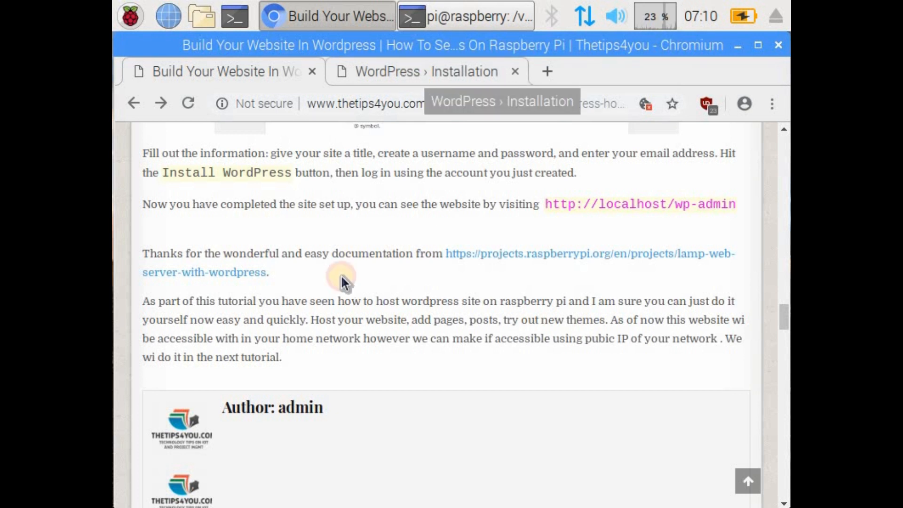
click(188, 443)
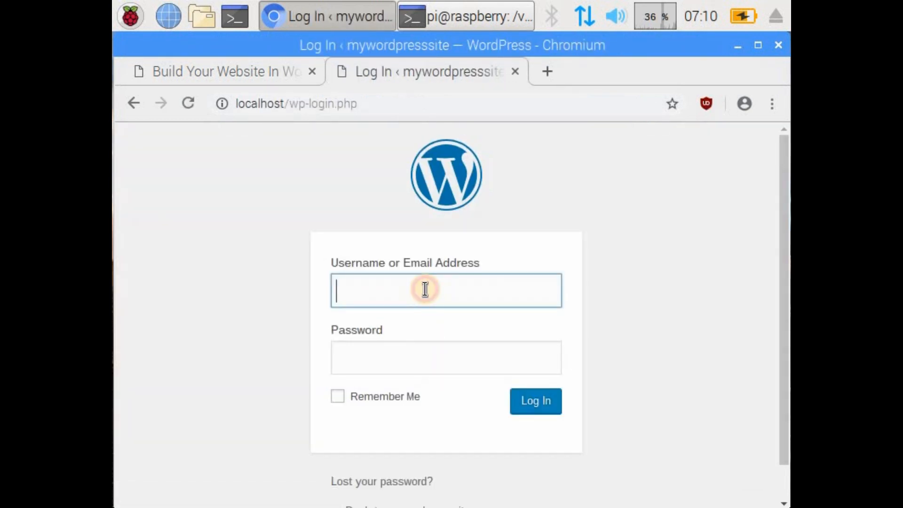
text(admin)
key(Tab)
text(••••••••)
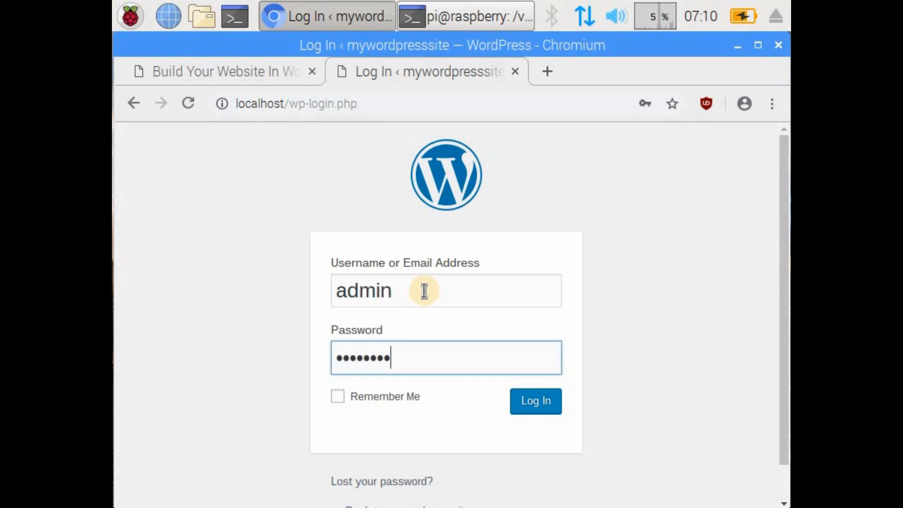
click(545, 409)
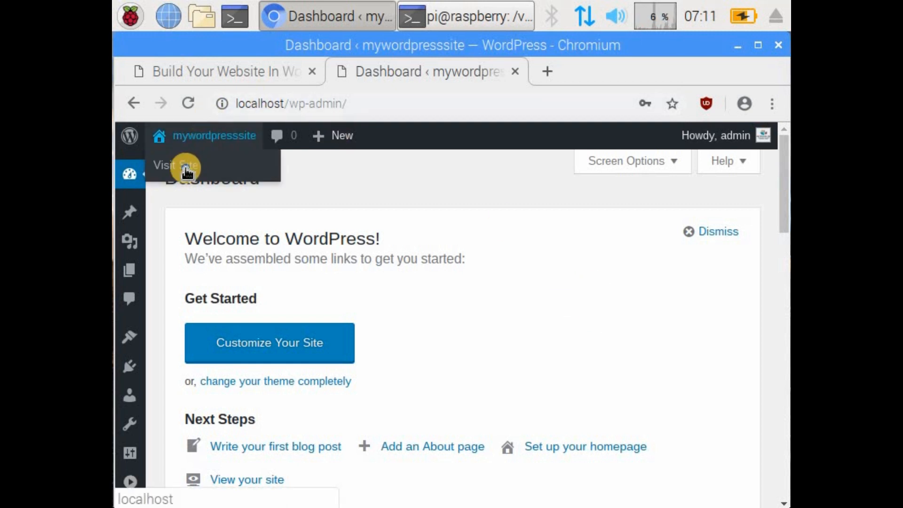
Step: Open the mywordpresssite front page in a new tab, look through it down to the footer, and close the tab
right_click(188, 166)
click(303, 177)
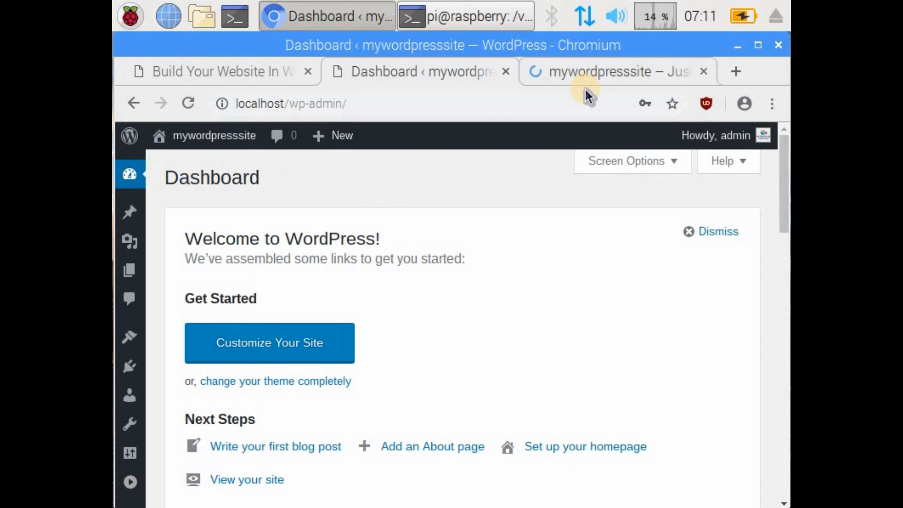
click(581, 79)
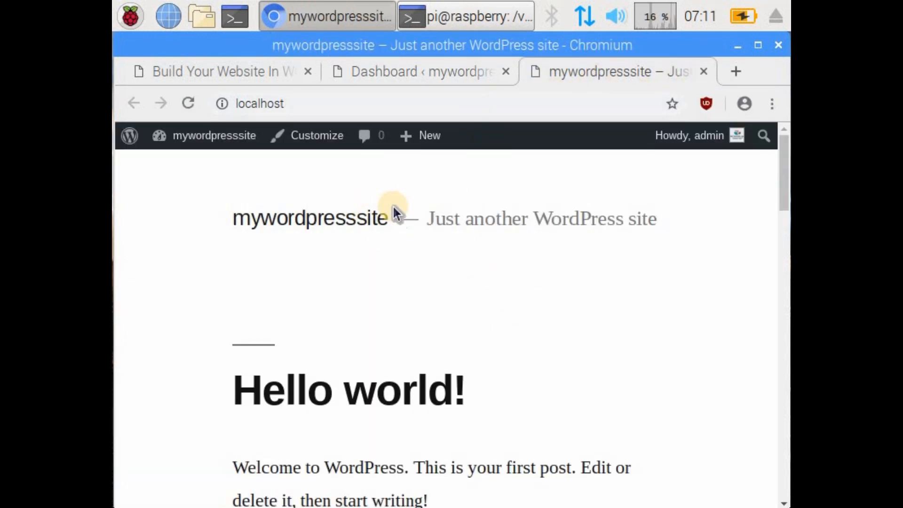
scroll(395, 211, down, 5)
scroll(568, 273, down, 15)
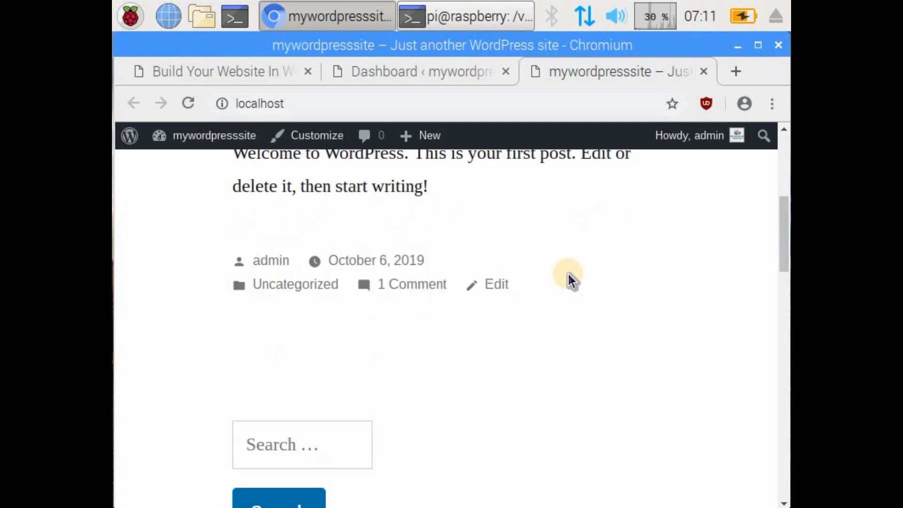
scroll(569, 270, down, 6)
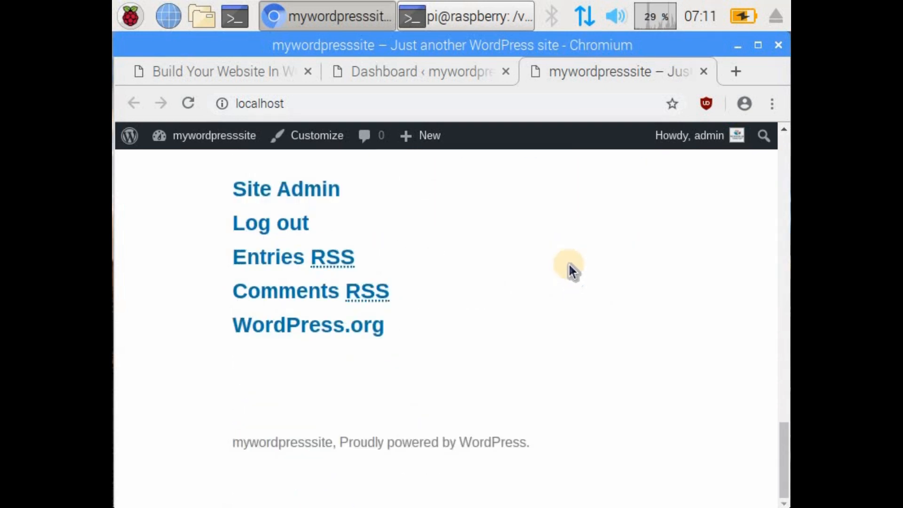
click(705, 72)
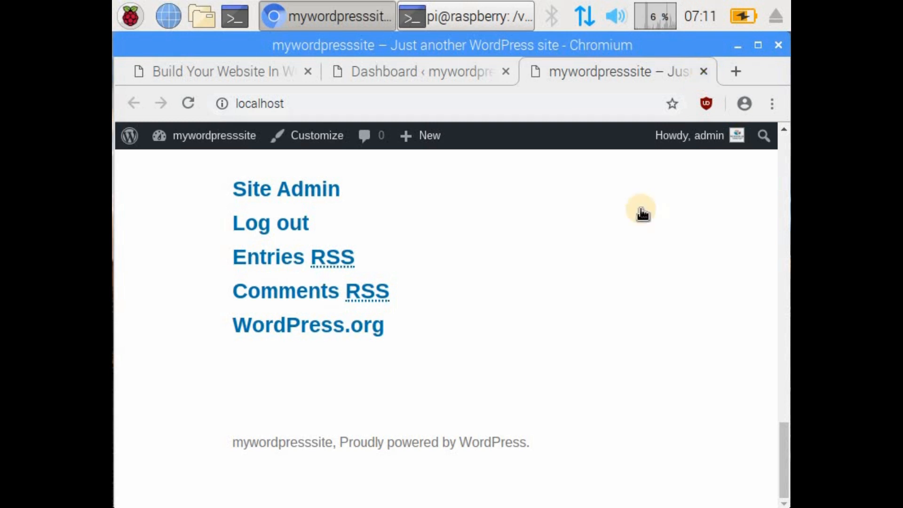
Step: Look over the dashboard's getting-started options, then view the list of all posts
scroll(360, 299, down, 14)
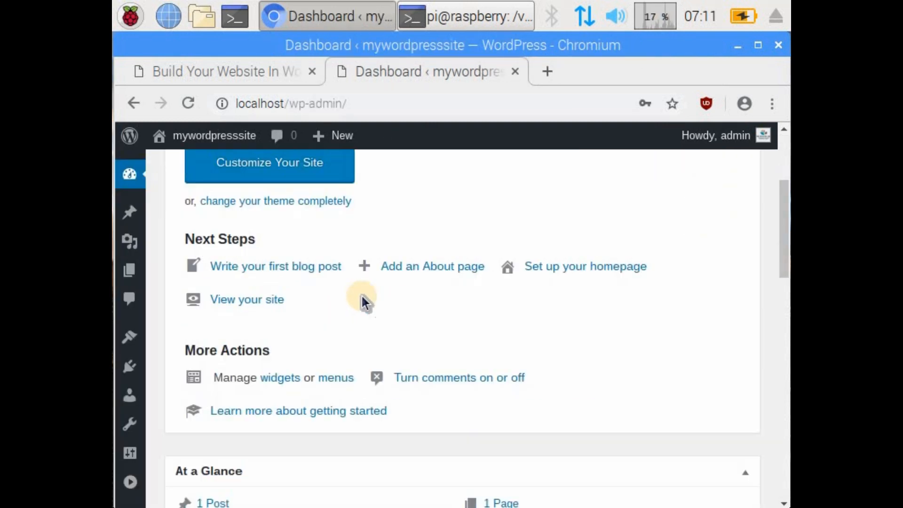
scroll(364, 296, up, 14)
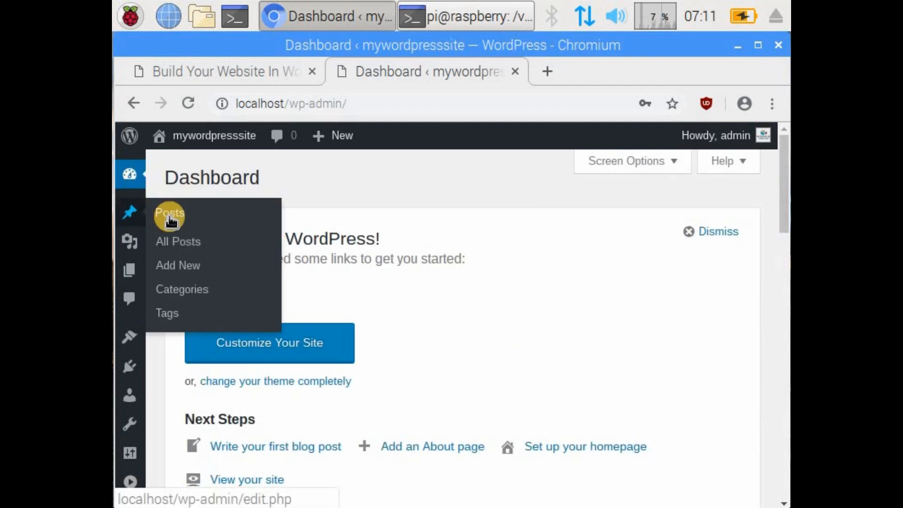
click(181, 242)
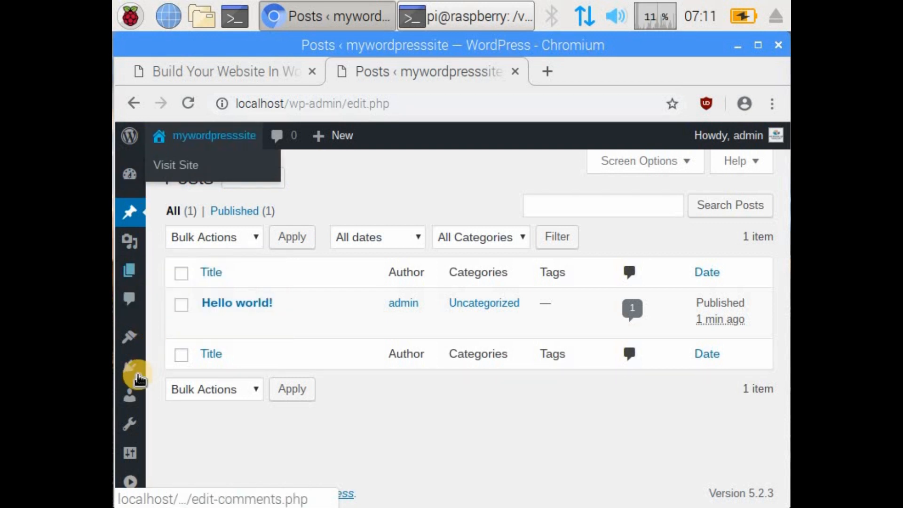
mouse_move(130, 364)
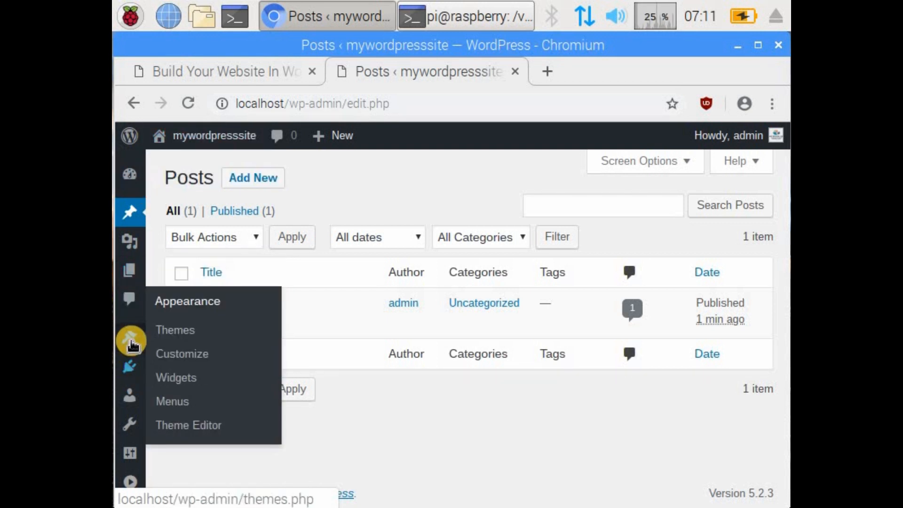